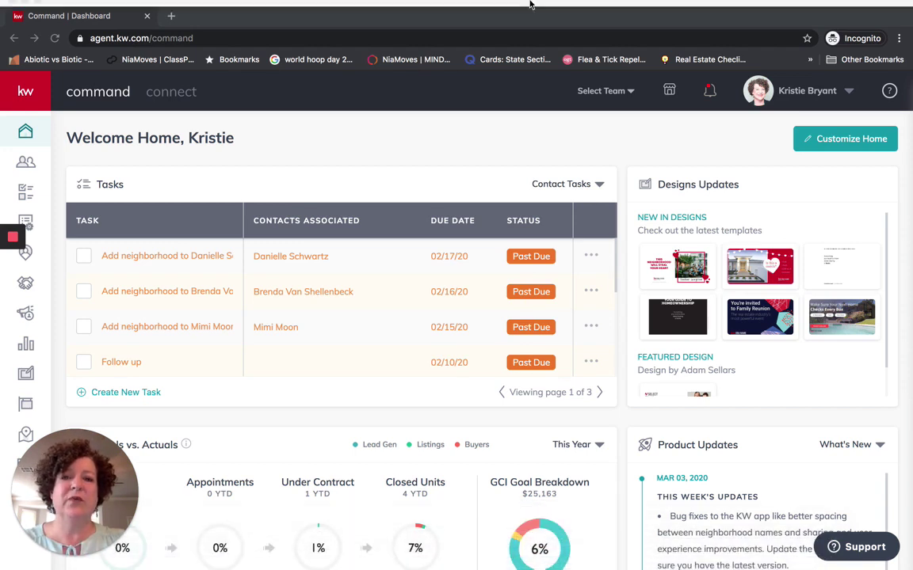
Load agent.kw.com/command/opportunities in a new Chrome incognito window
mouse_move(539, 0)
click(900, 68)
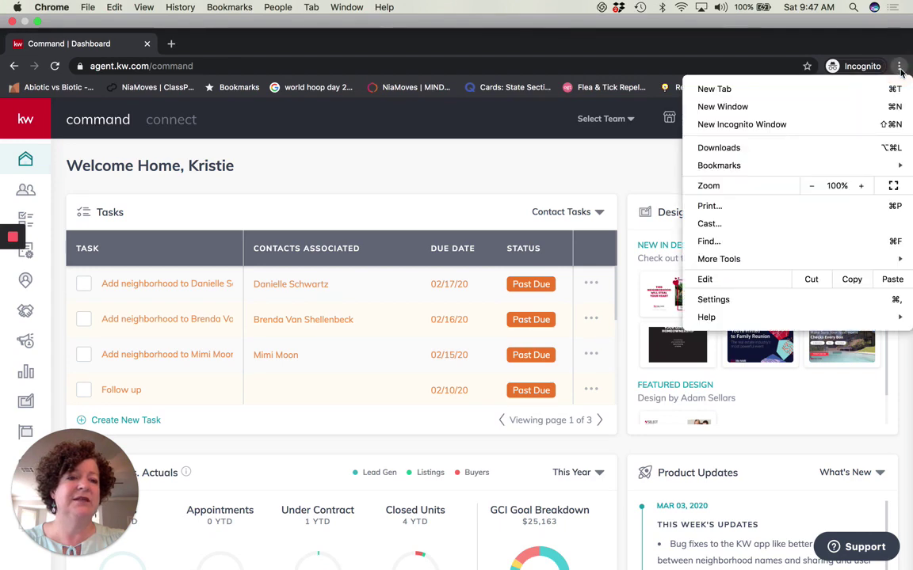
click(764, 127)
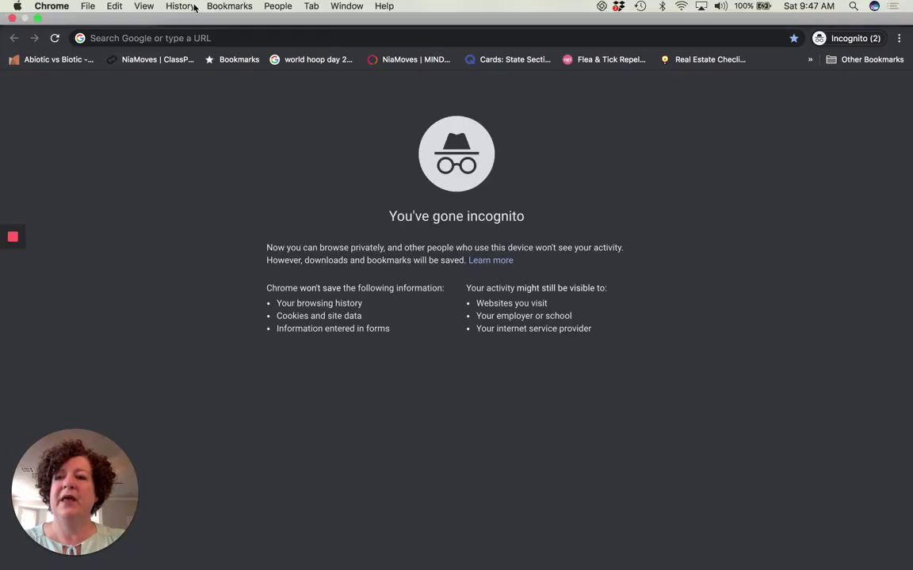
mouse_move(194, 8)
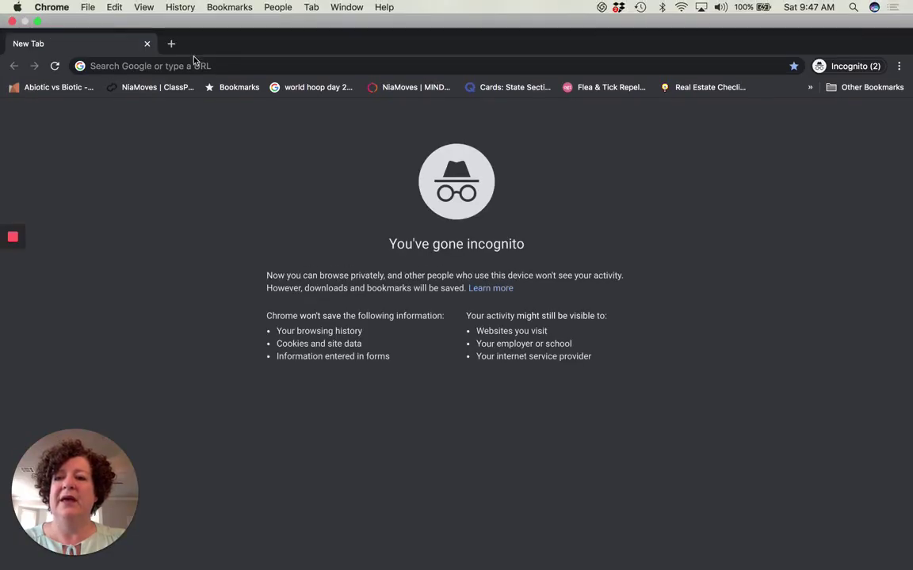
click(194, 63)
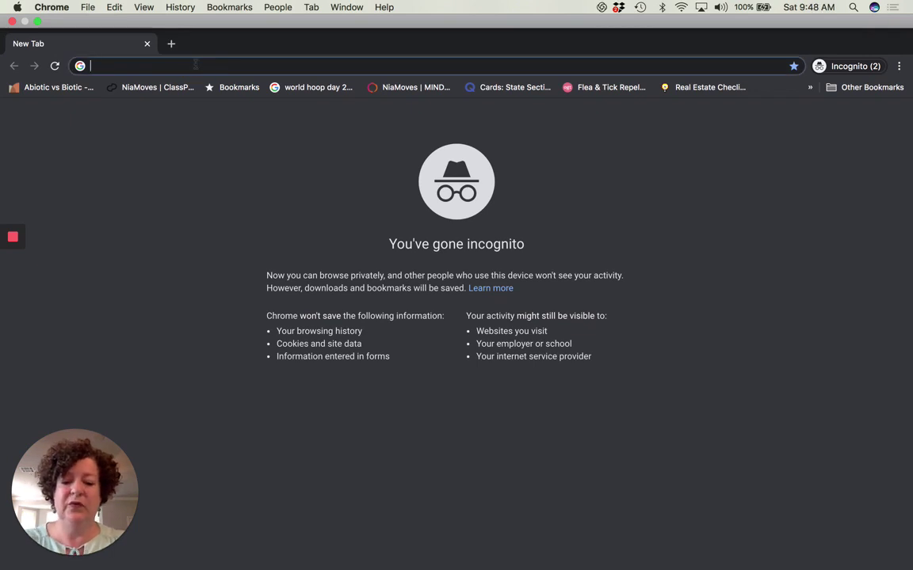
text(agent)
key(Return)
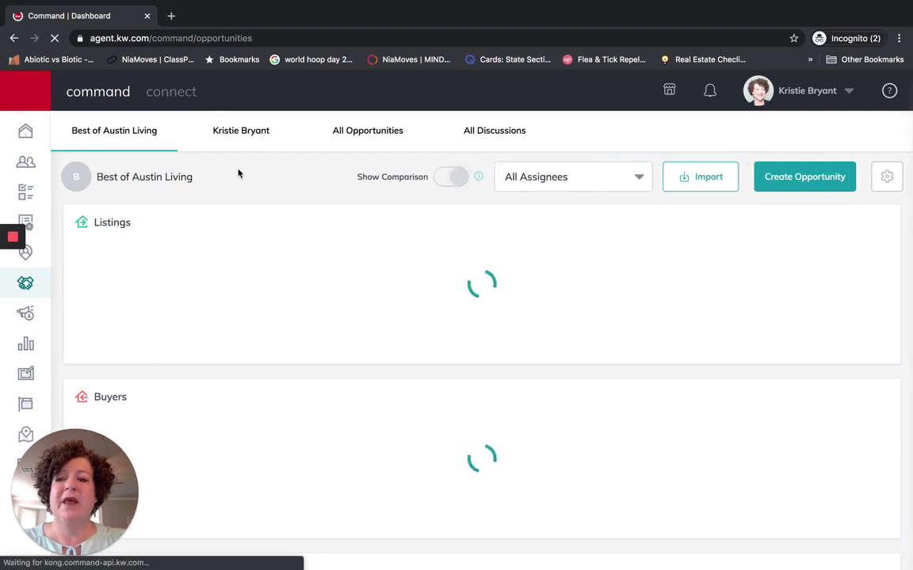
Show the Contacts list of 337 contacts, closing the Add Contact form unfilled
click(26, 162)
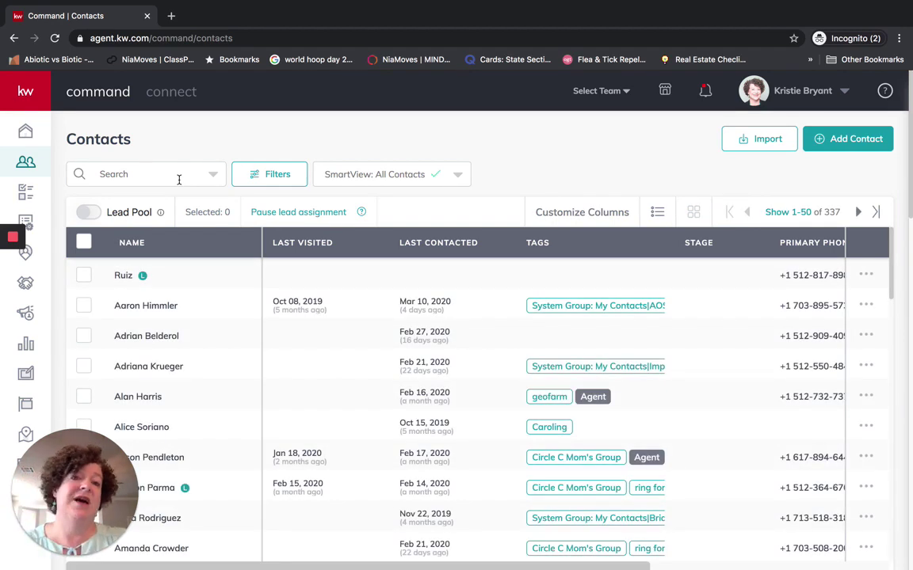
click(850, 140)
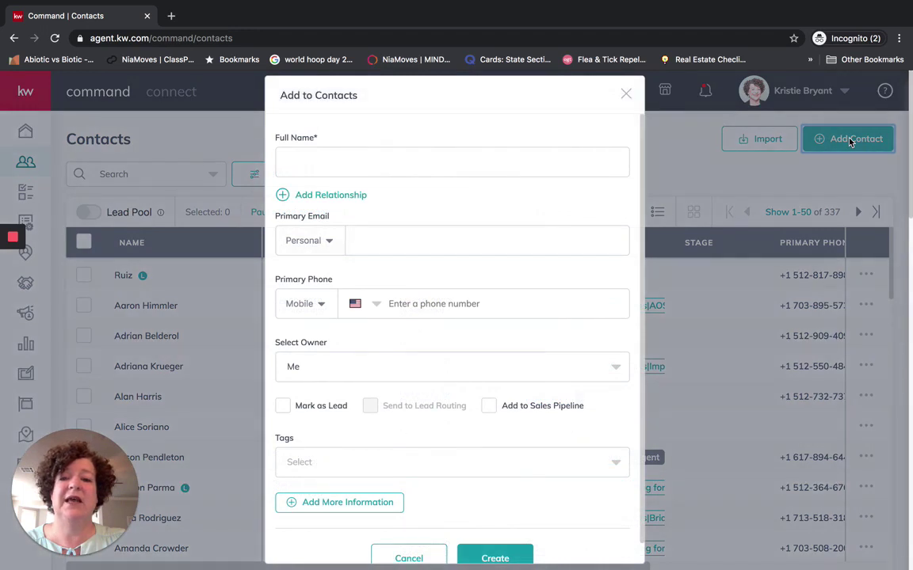
click(625, 96)
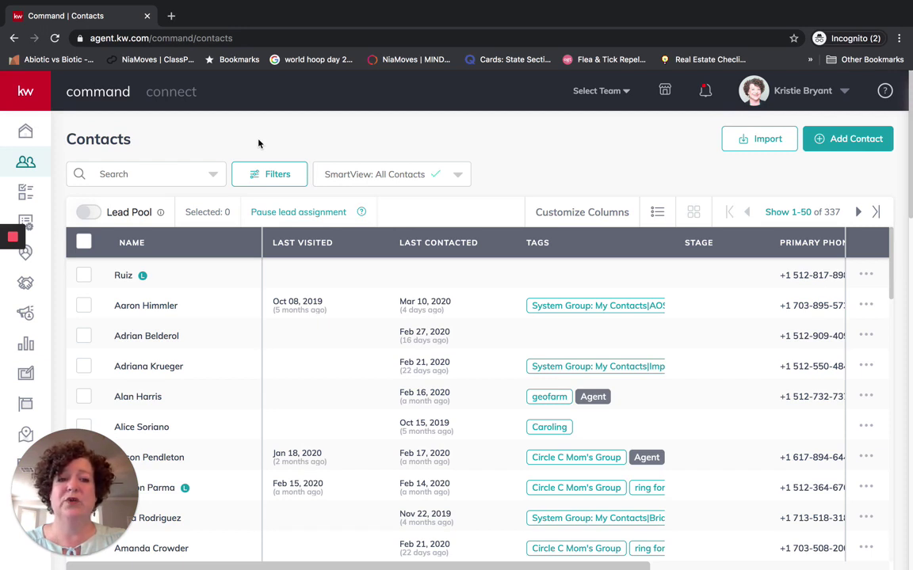
Search contacts for the client, review her five buyer opportunities, then go to Opportunities
click(121, 178)
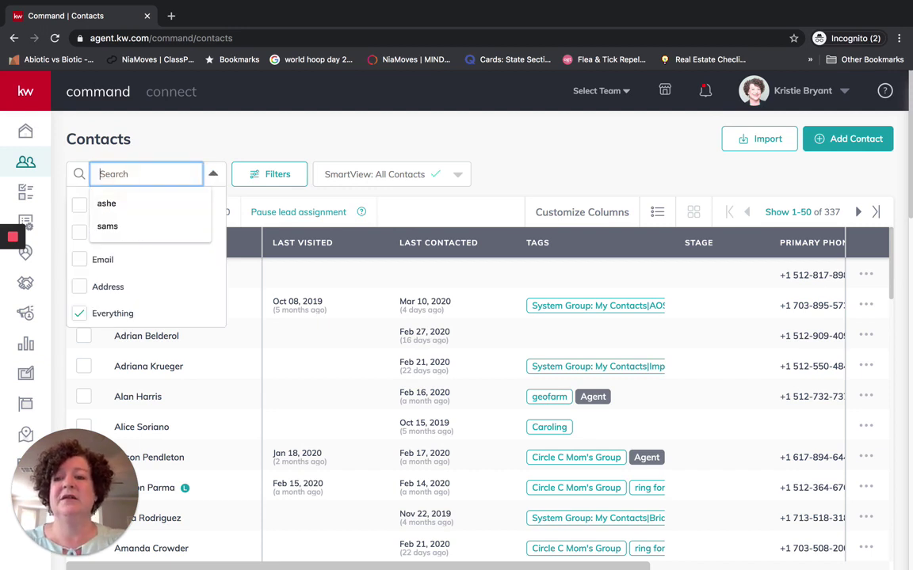
key(Return)
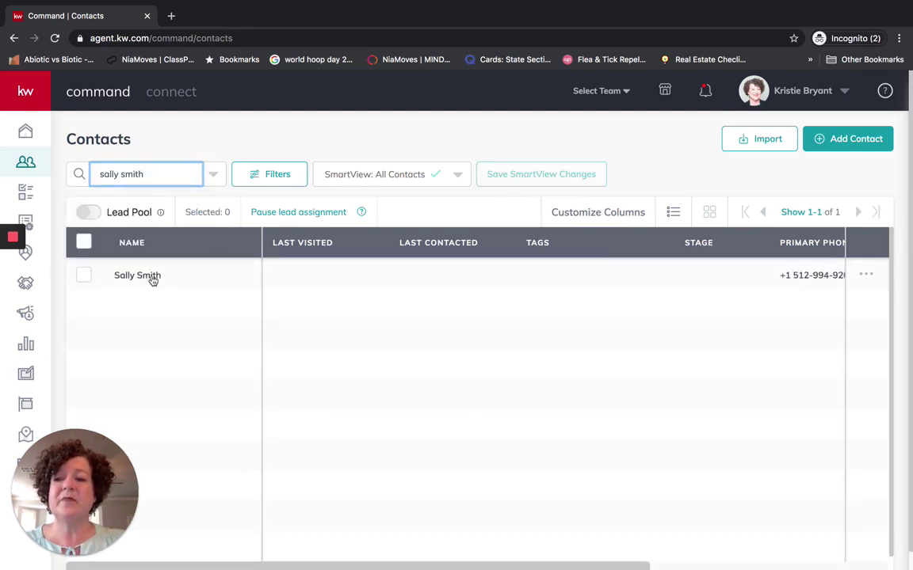
click(150, 277)
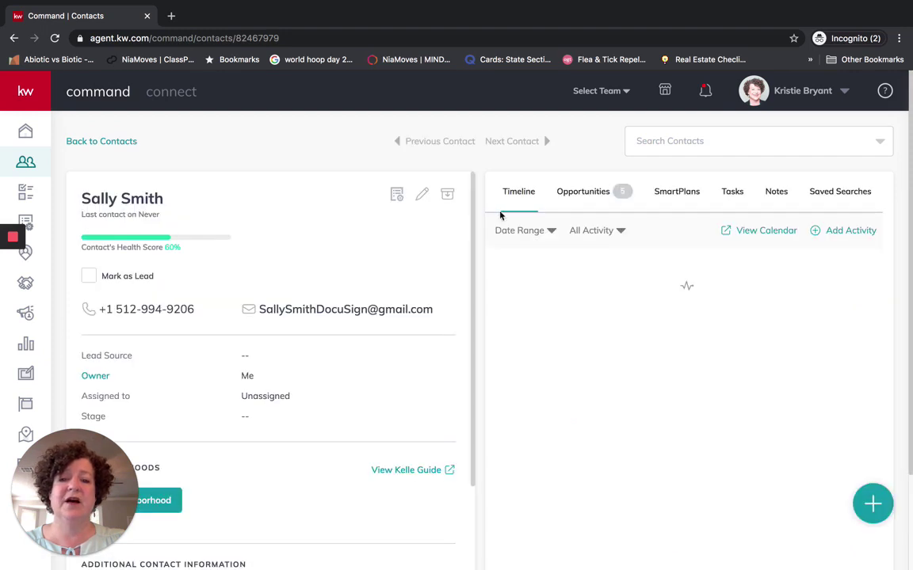
click(589, 201)
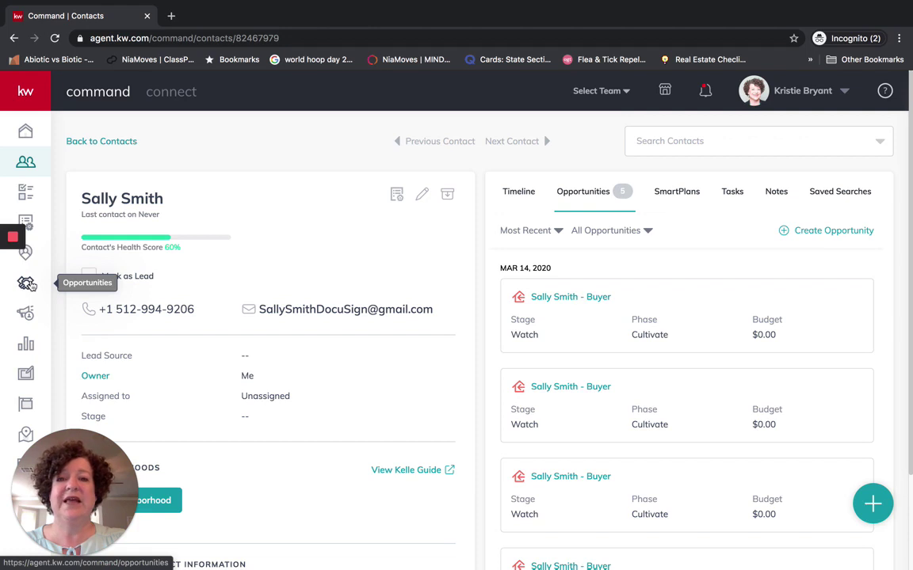
click(29, 285)
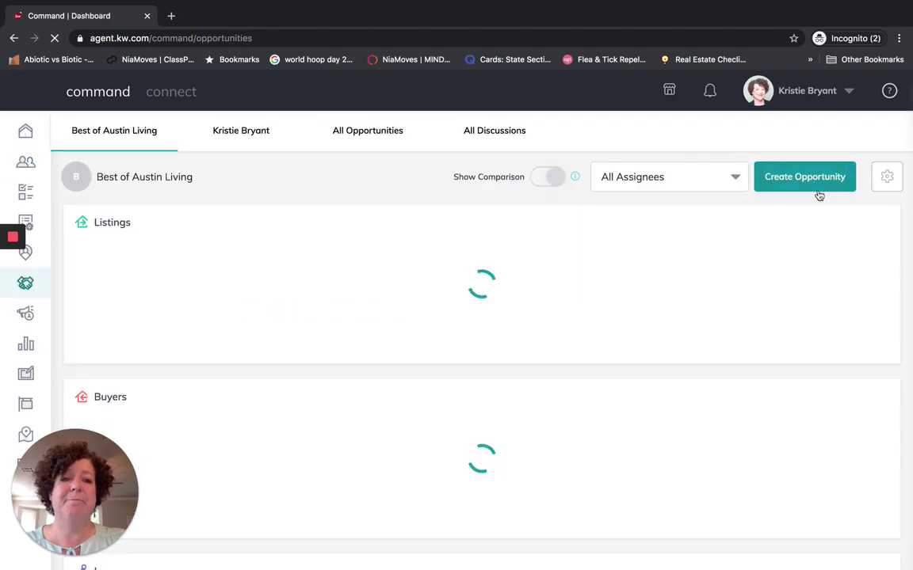
Start a new opportunity with type Buyer
click(807, 180)
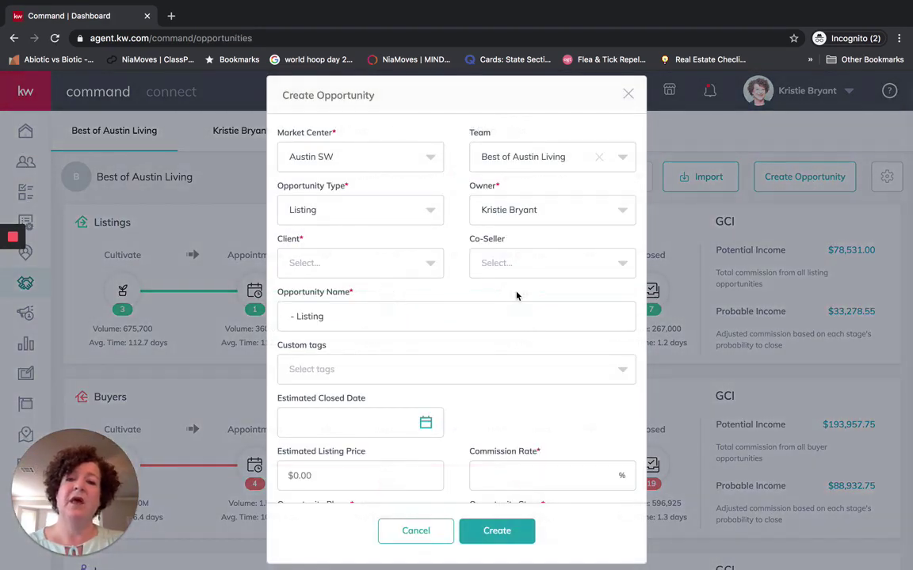
click(357, 214)
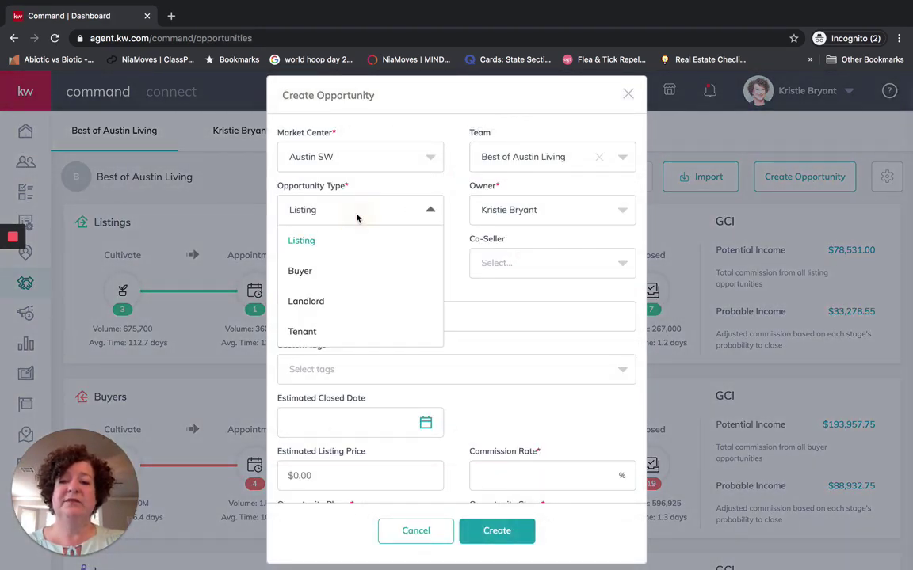
click(301, 271)
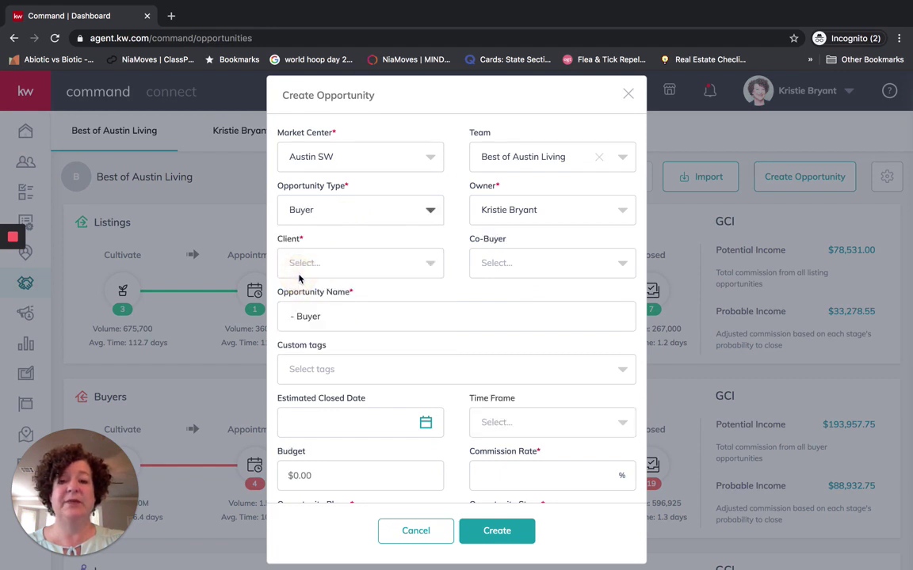
Choose the client's contact as the opportunity's client, auto-filling its name
click(333, 263)
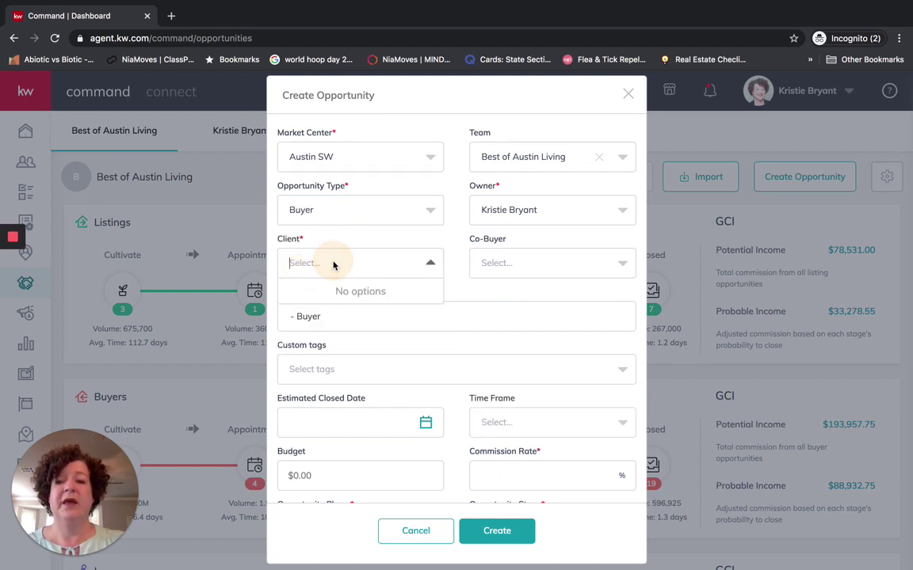
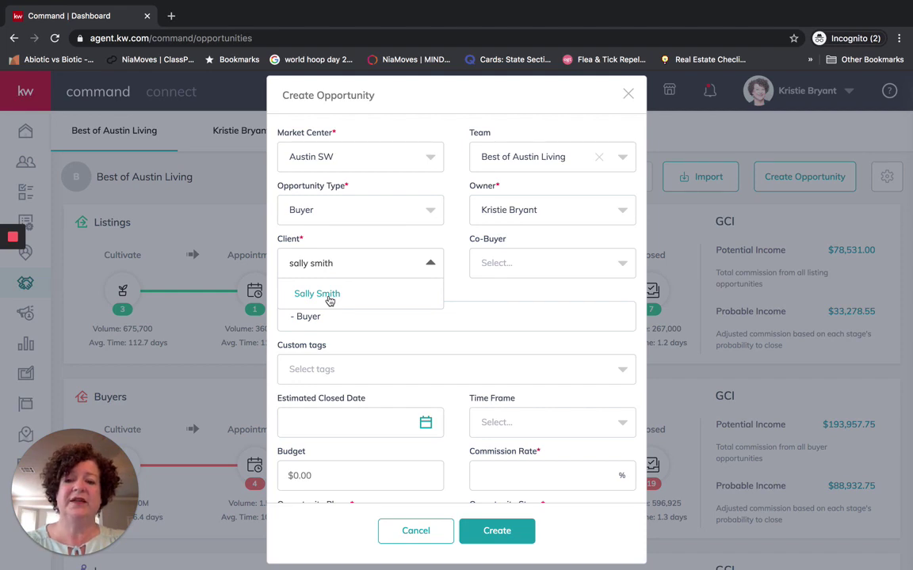
click(330, 299)
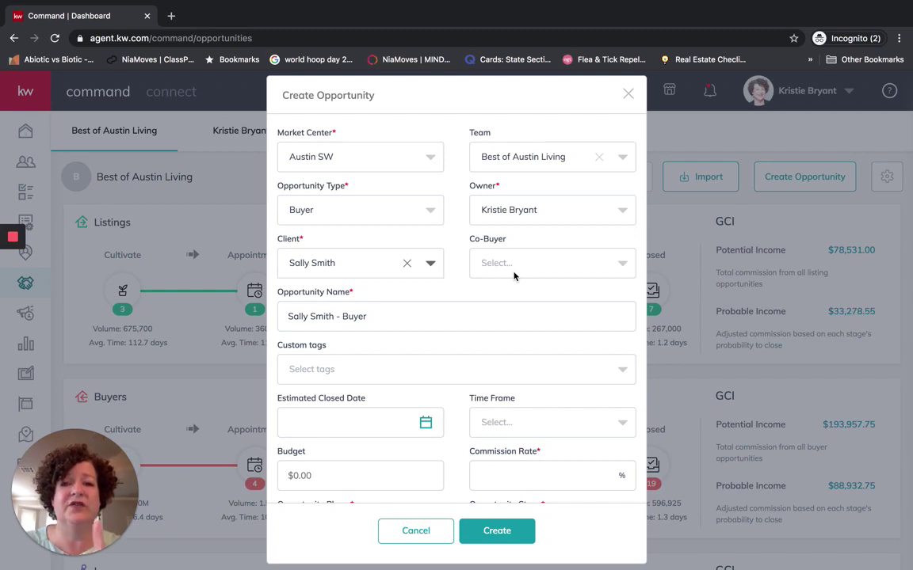
Enter a 3% commission rate and create the buyer opportunity
click(409, 314)
scroll(408, 316, down, 3)
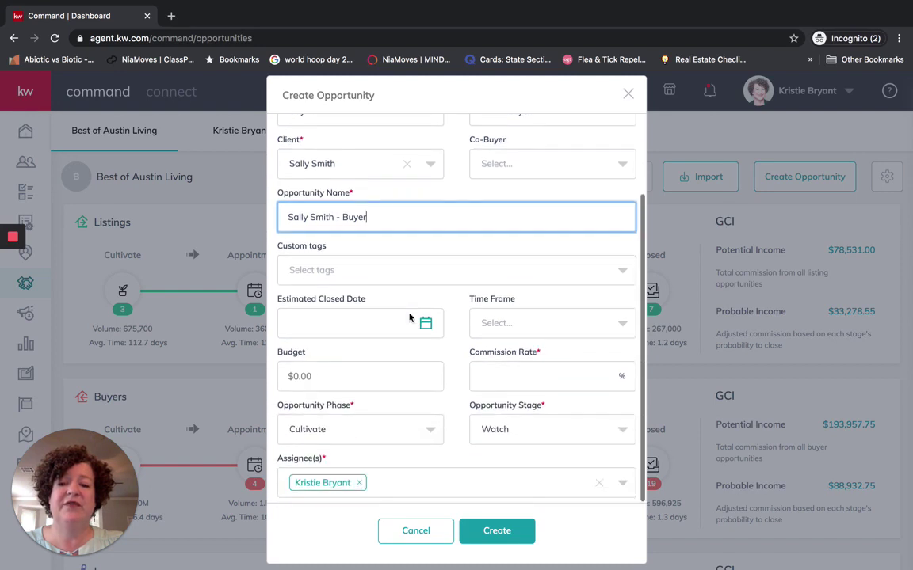
click(498, 382)
click(479, 406)
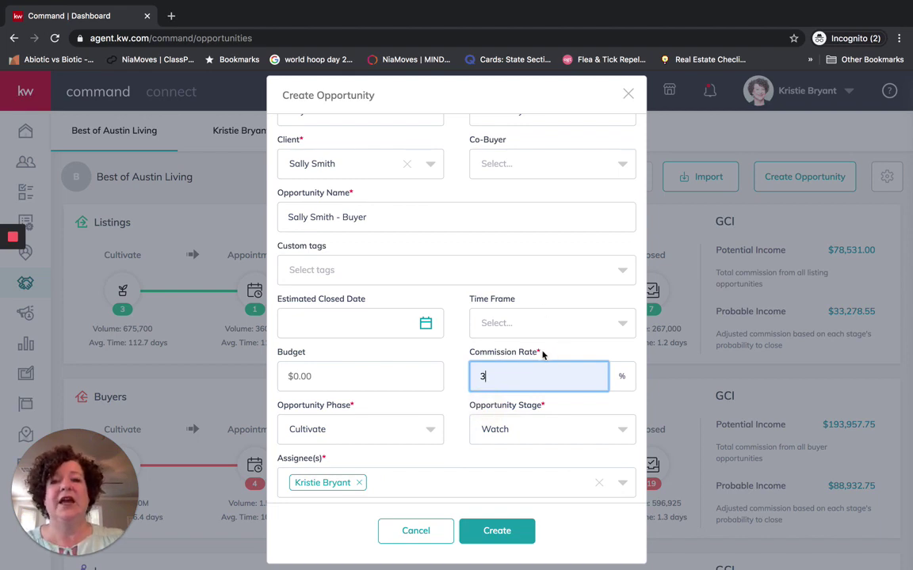
click(495, 537)
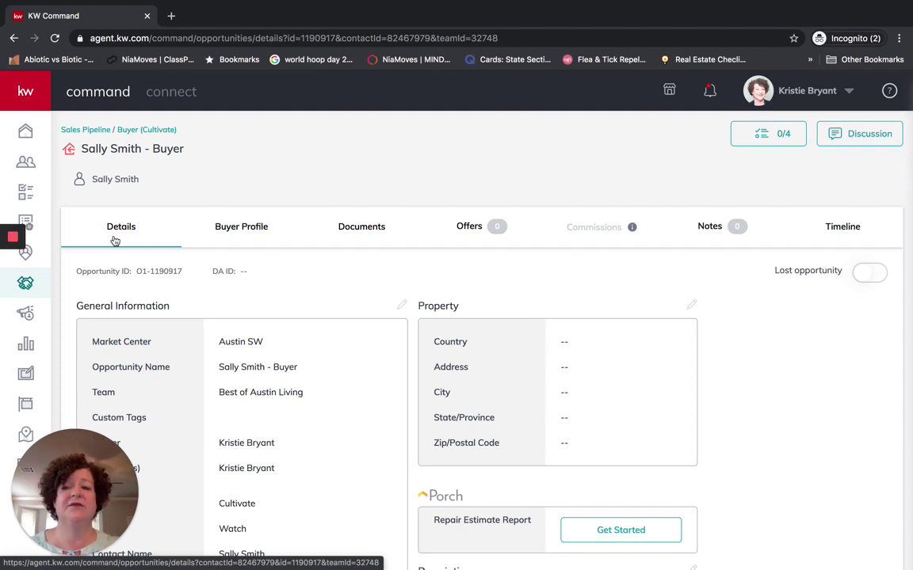
Start a DocuSign transaction from the opportunity's Documents tab, opening a new Rooms room
click(363, 229)
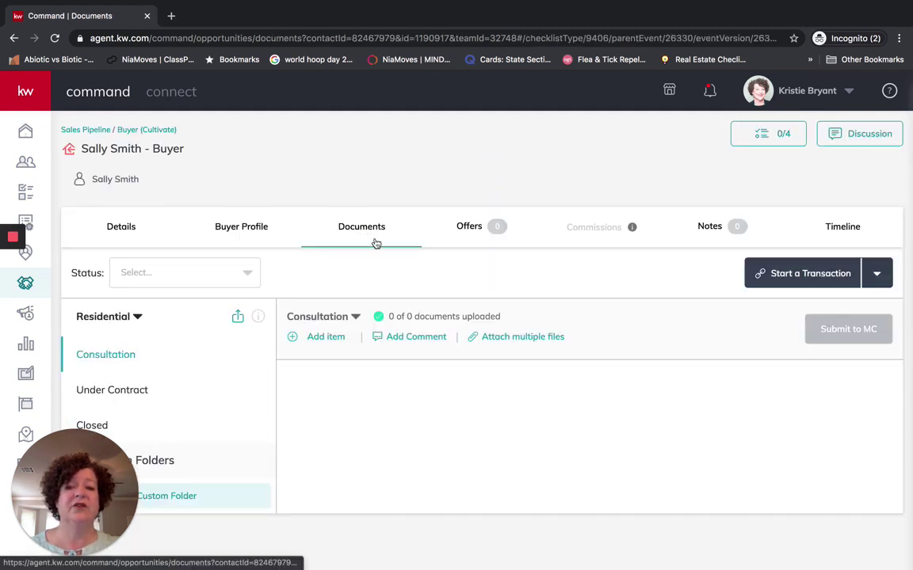
click(131, 230)
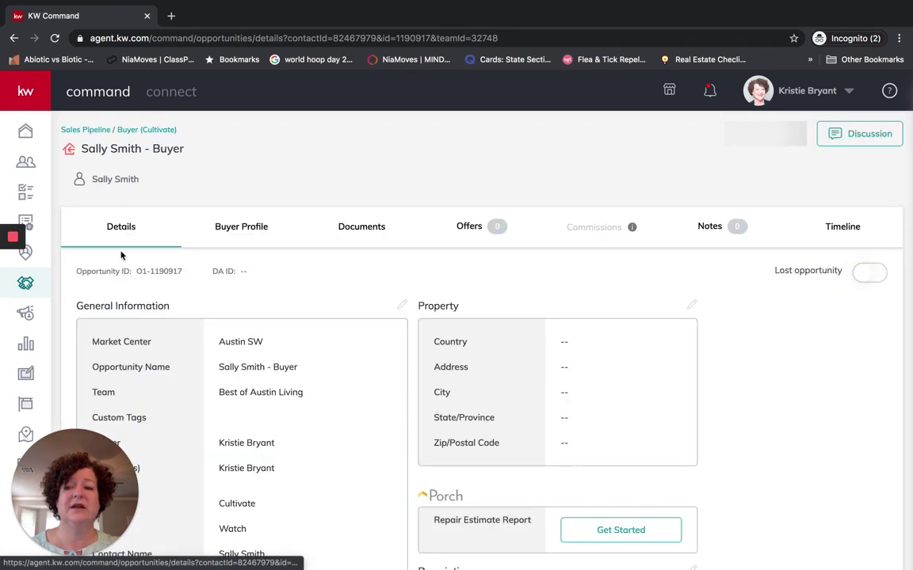
click(366, 234)
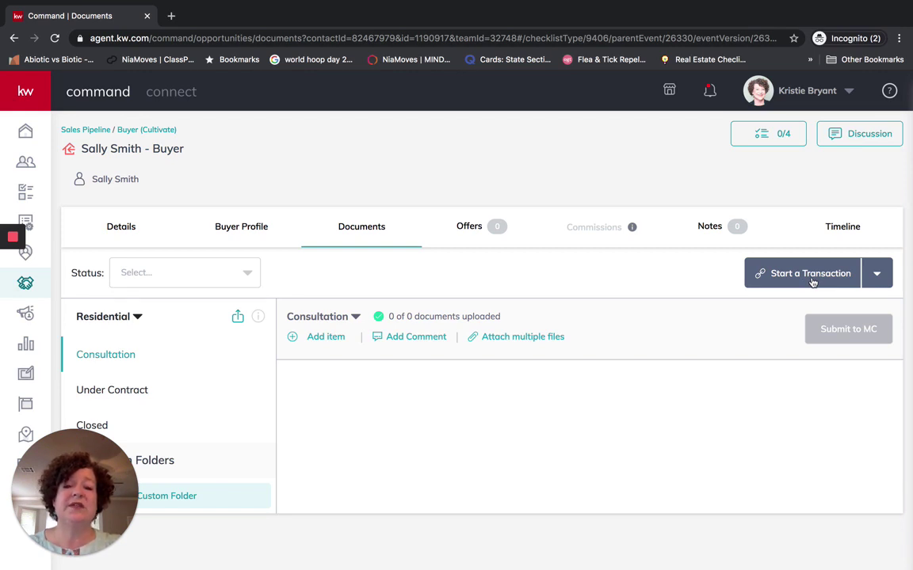
click(877, 272)
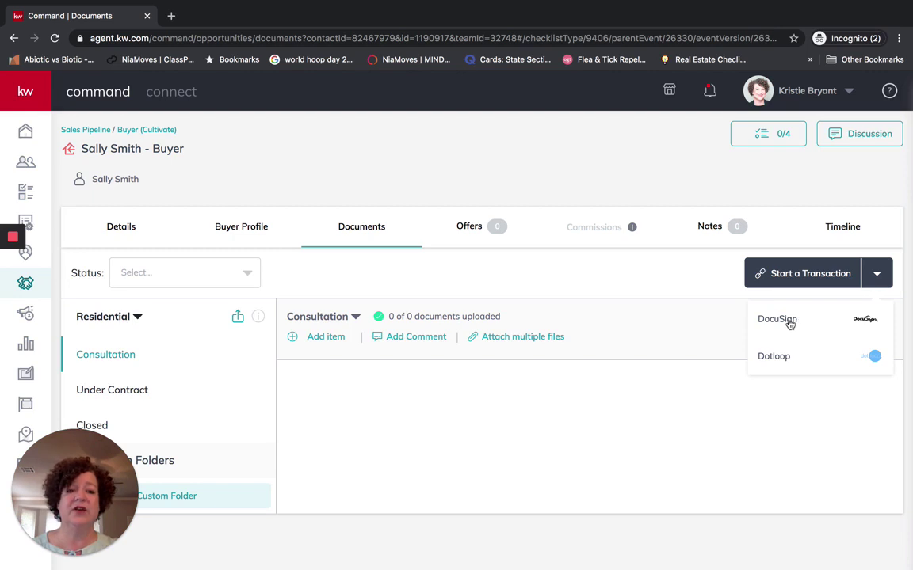
click(776, 320)
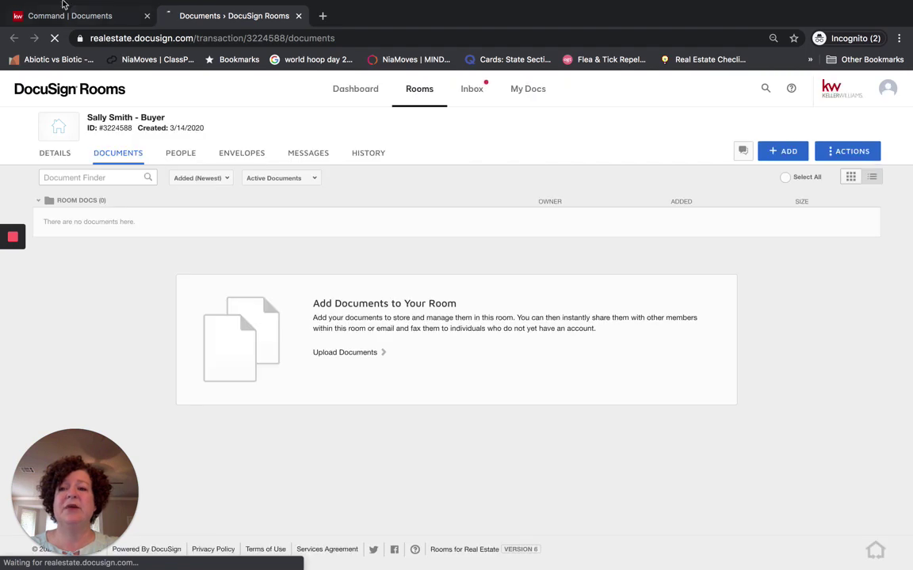
click(101, 19)
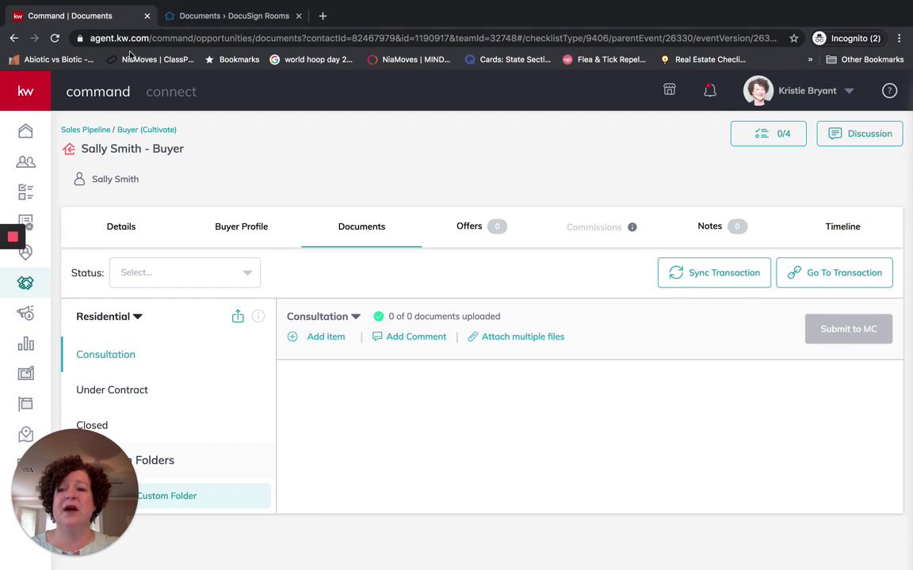
click(177, 19)
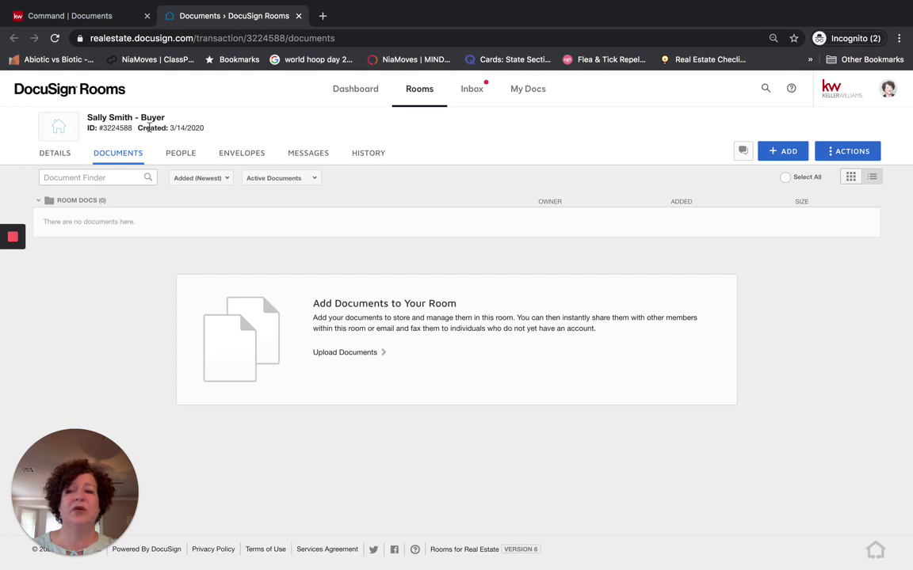
mouse_move(100, 127)
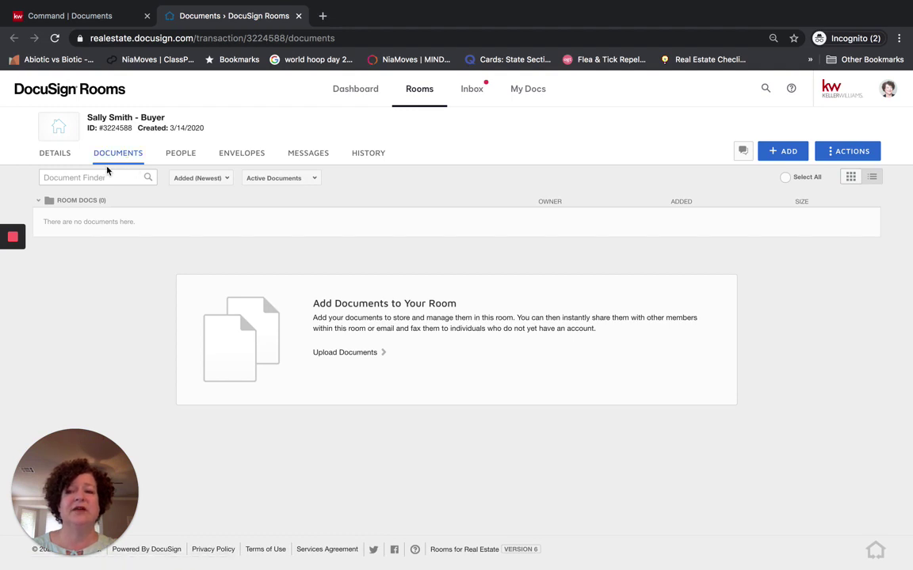
Switch the buyer room's Details page into edit mode
click(49, 158)
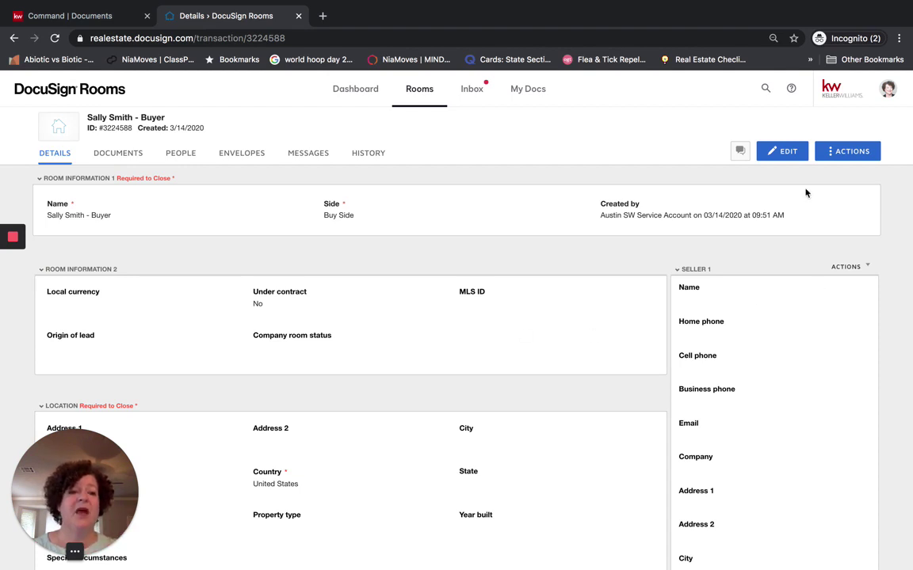
click(782, 153)
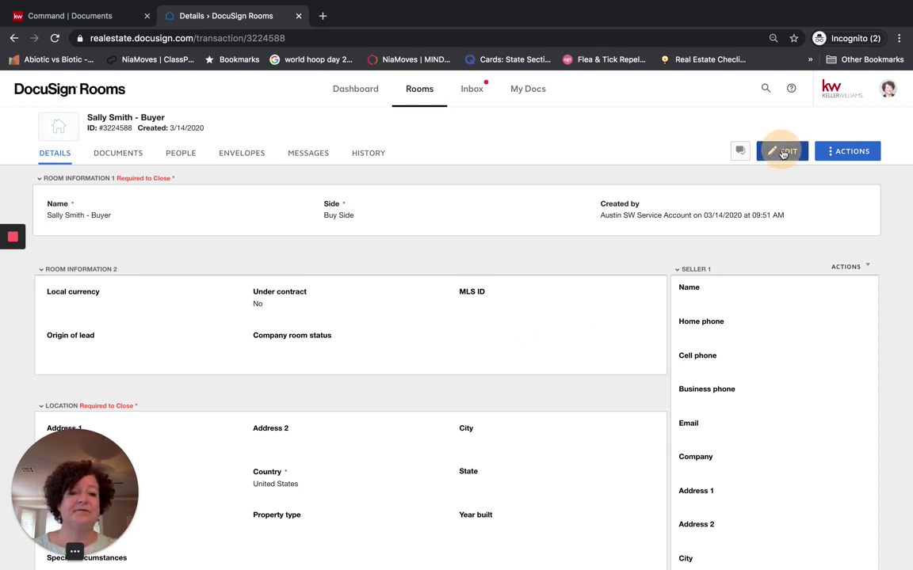
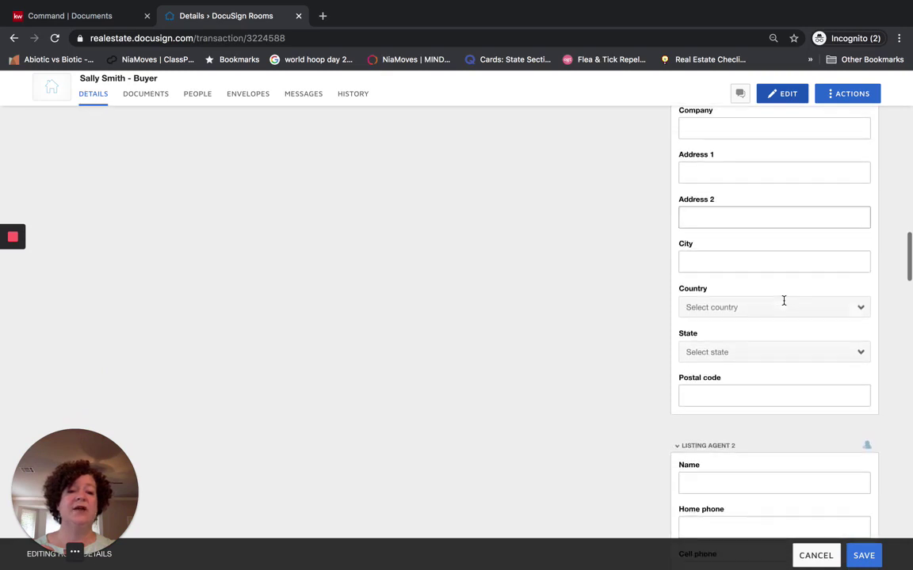
scroll(785, 305, down, 5)
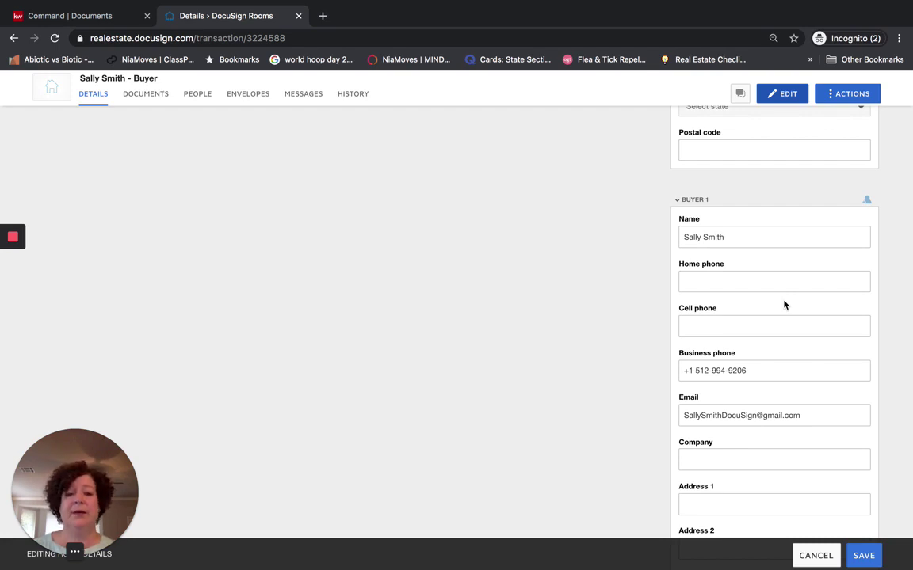
Scroll down to Buyer 1 and choose United States as country and Texas as state
scroll(785, 304, down, 1)
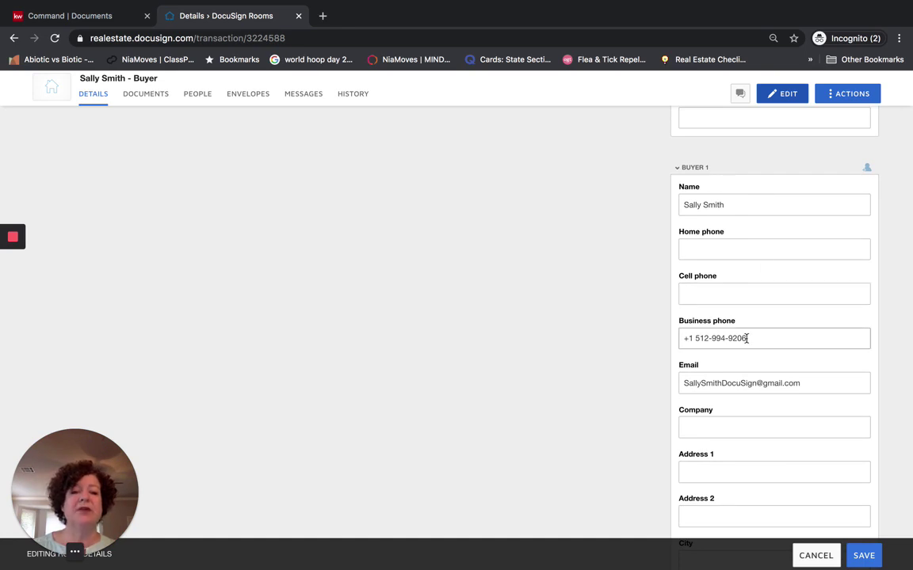
scroll(792, 365, down, 1)
scroll(794, 365, down, 1)
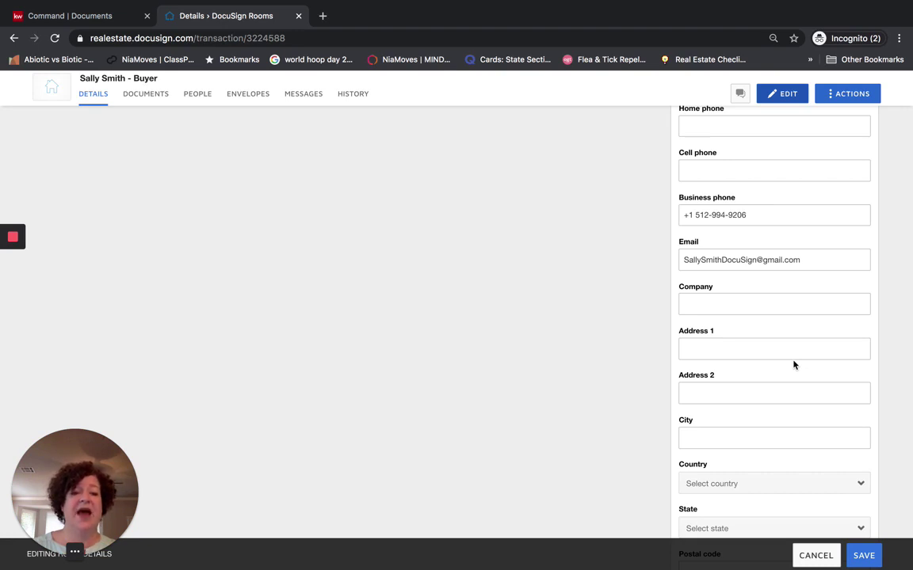
scroll(793, 362, down, 1)
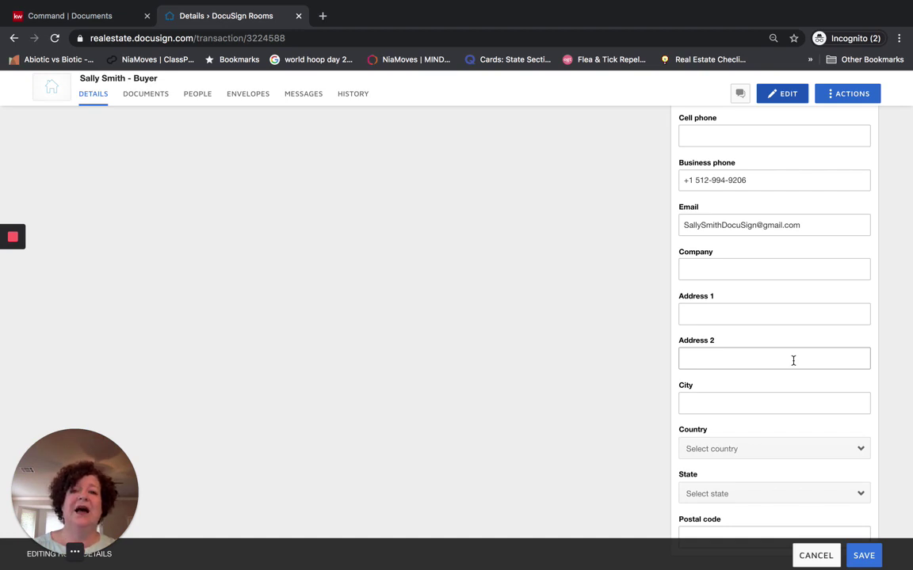
scroll(794, 362, down, 1)
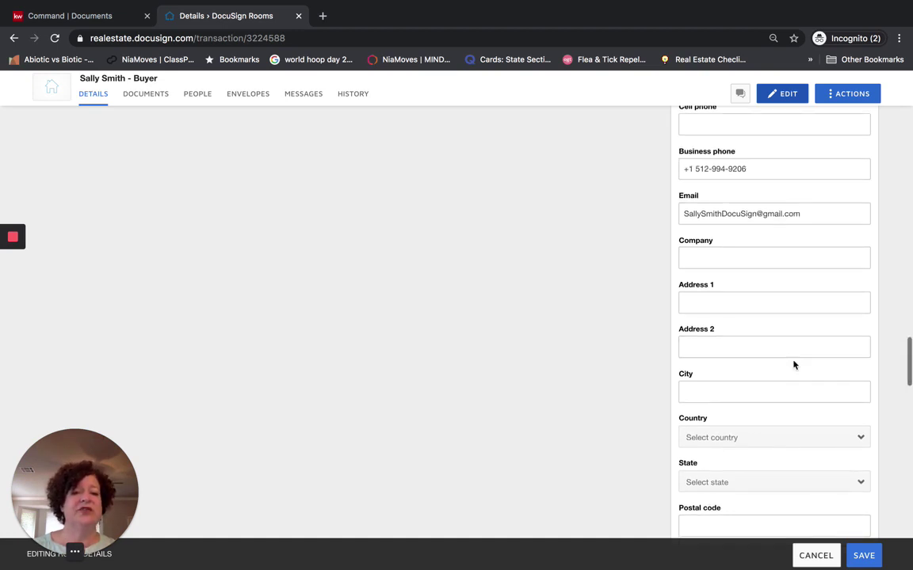
scroll(794, 364, down, 3)
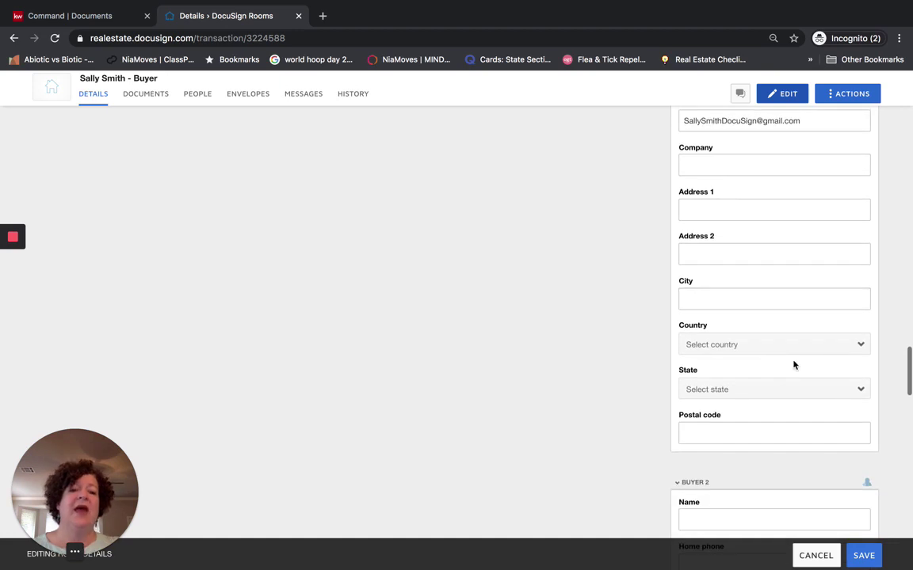
click(756, 333)
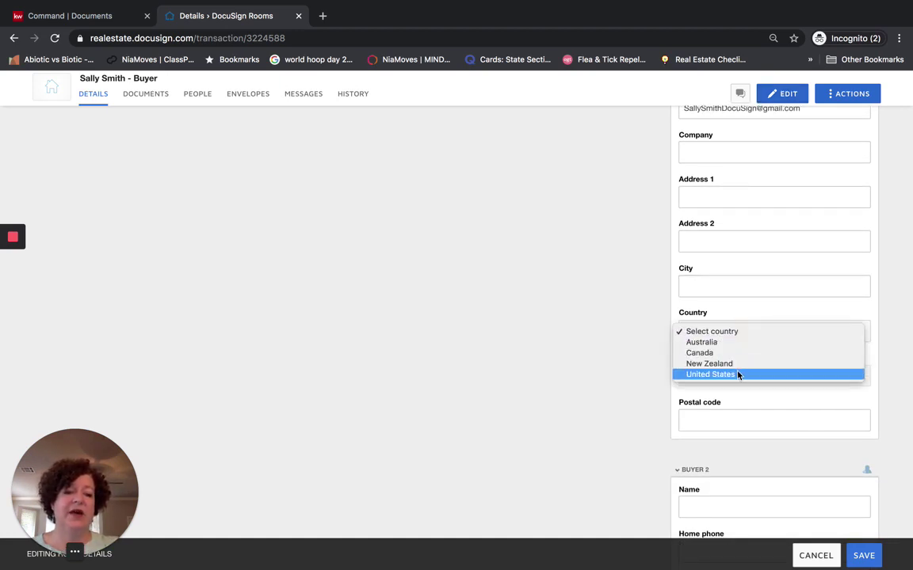
click(738, 374)
click(716, 377)
scroll(721, 463, down, 10)
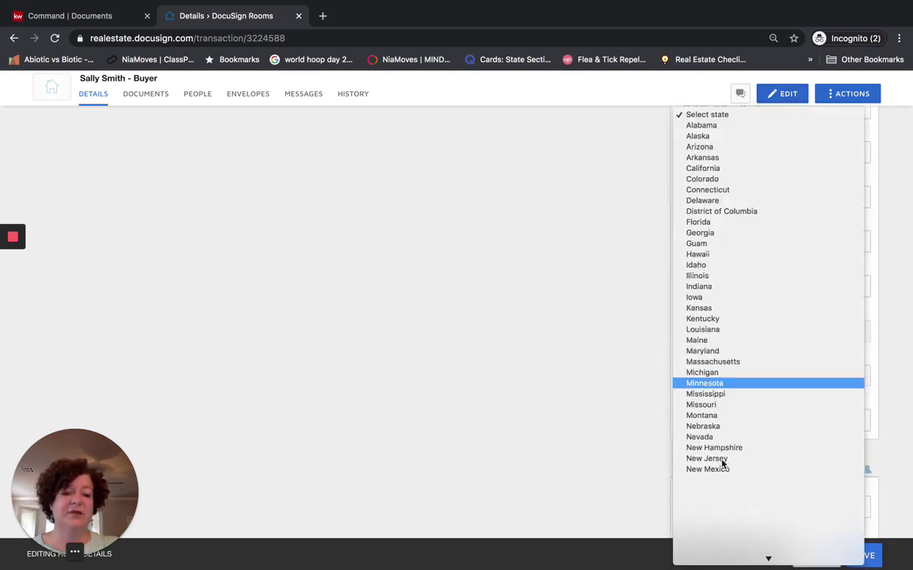
click(719, 471)
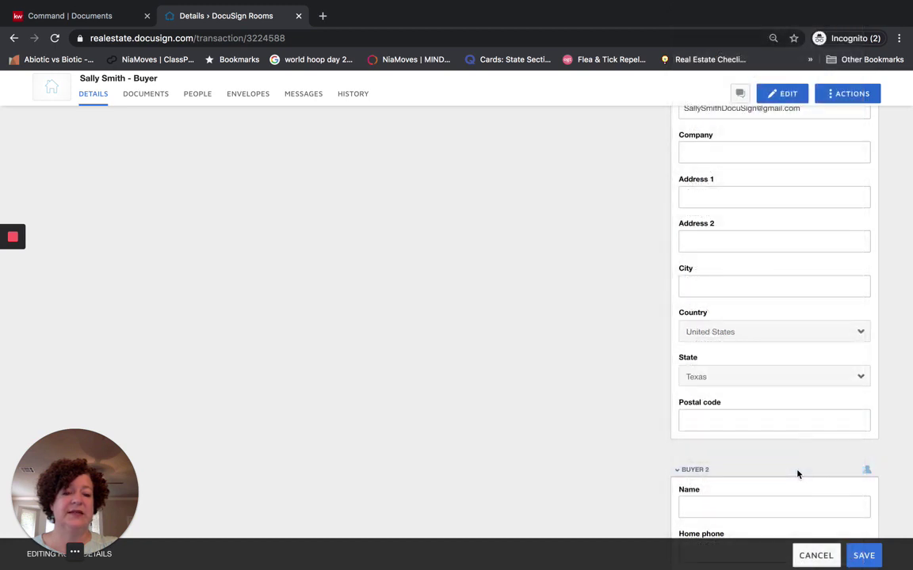
scroll(796, 470, down, 3)
scroll(797, 471, down, 8)
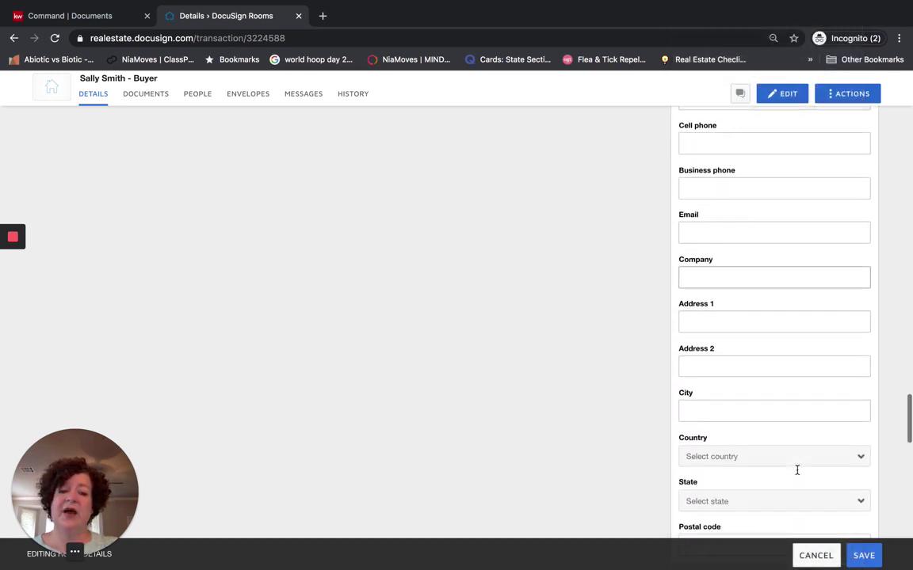
scroll(797, 470, down, 3)
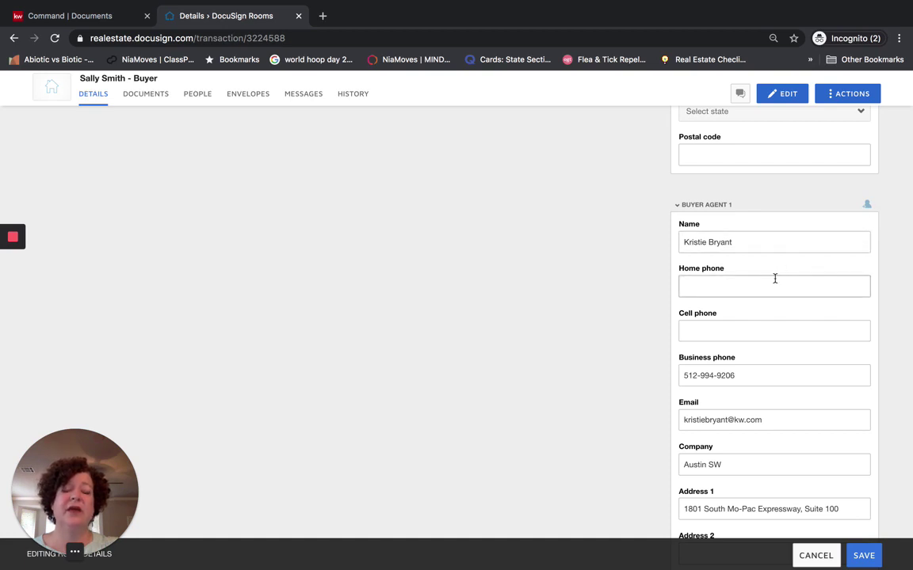
Replace Buyer Agent 1's e-mail with the agent's new address and company with Keller Williams Realty
scroll(774, 281, down, 2)
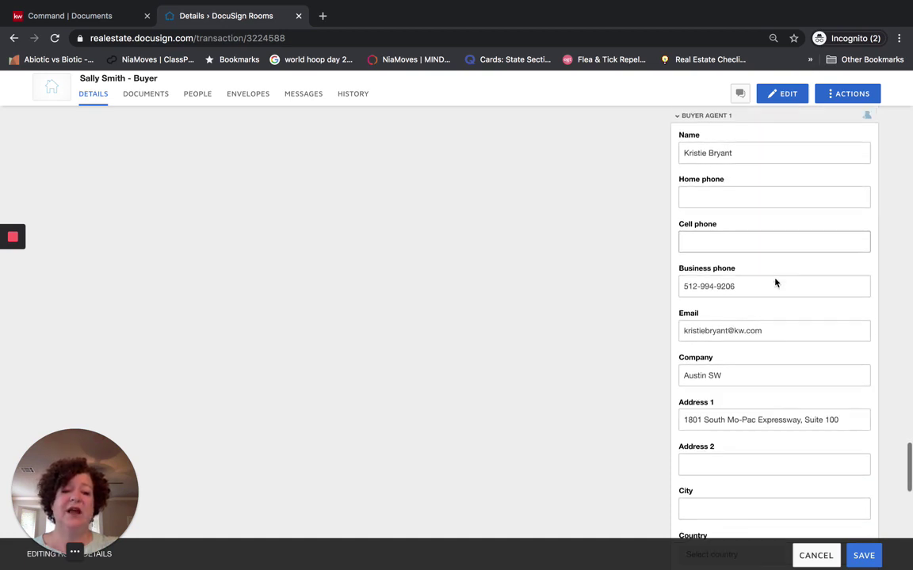
triple_click(760, 332)
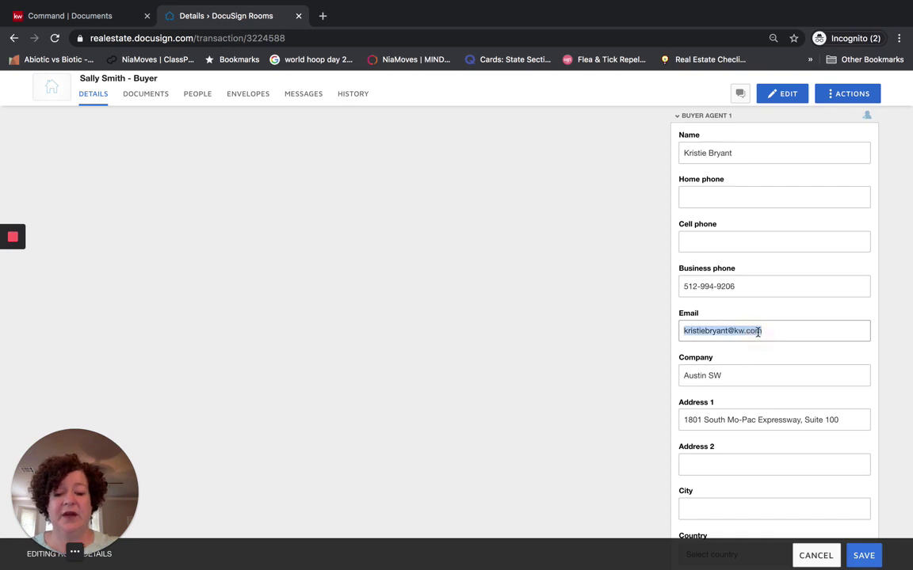
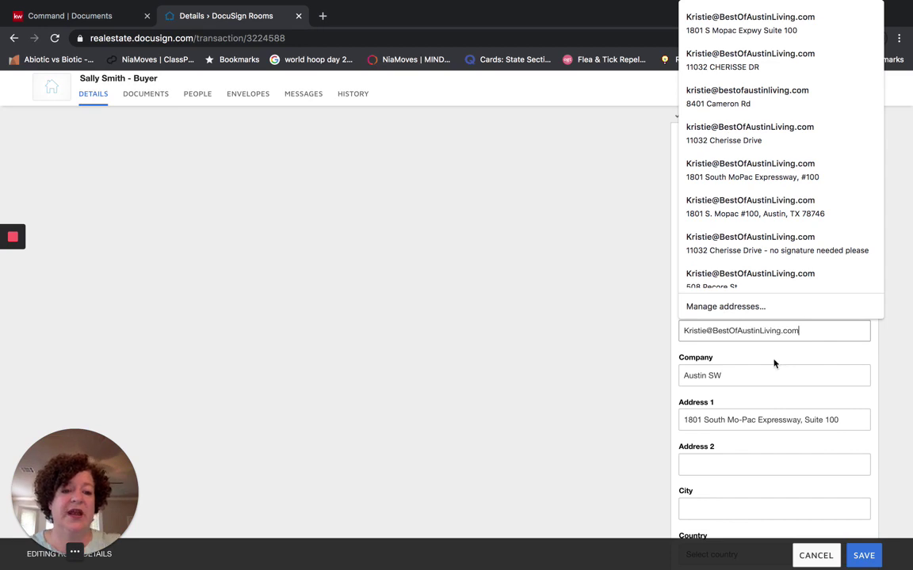
triple_click(743, 376)
text(Kell)
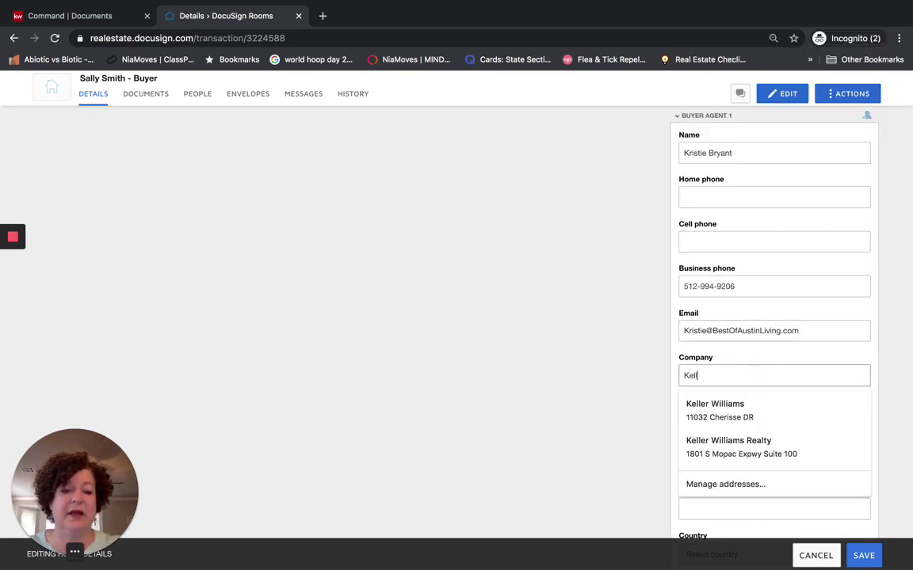
text(er Williams Realty)
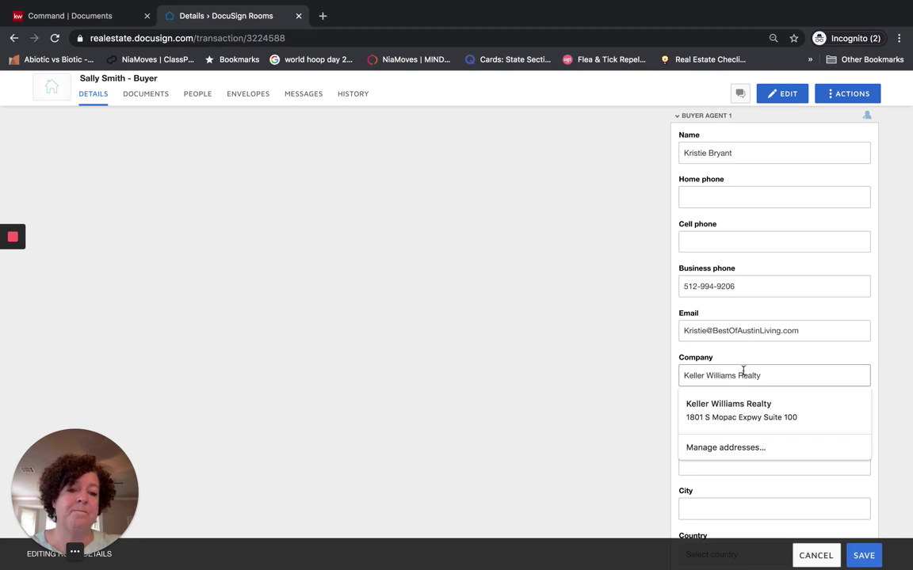
key(Return)
Enter the agent's city Austin, country United States, state Texas and postal code, then save the room
scroll(770, 355, down, 3)
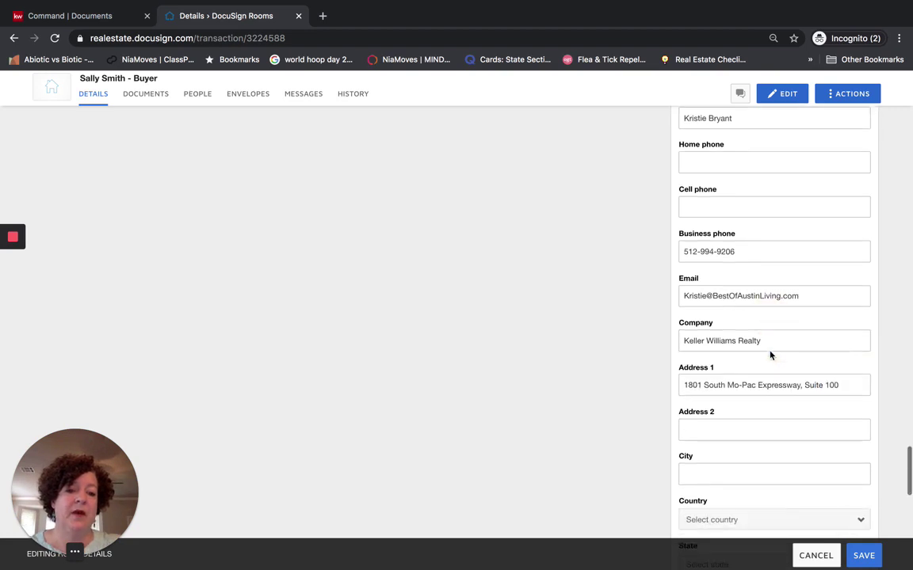
click(720, 376)
text(Austin)
key(BackSpace)
key(BackSpace)
key(BackSpace)
key(BackSpace)
key(BackSpace)
text(ust)
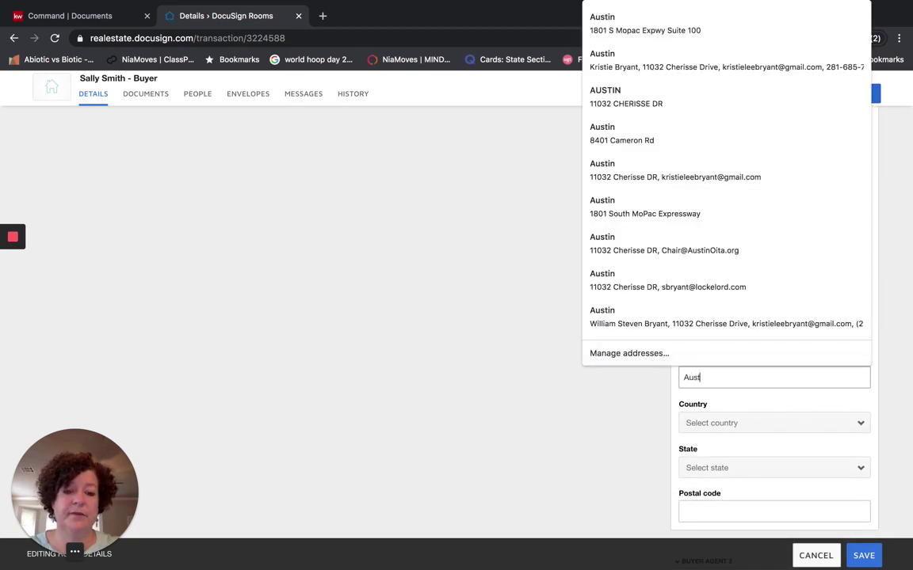
text(in)
click(724, 424)
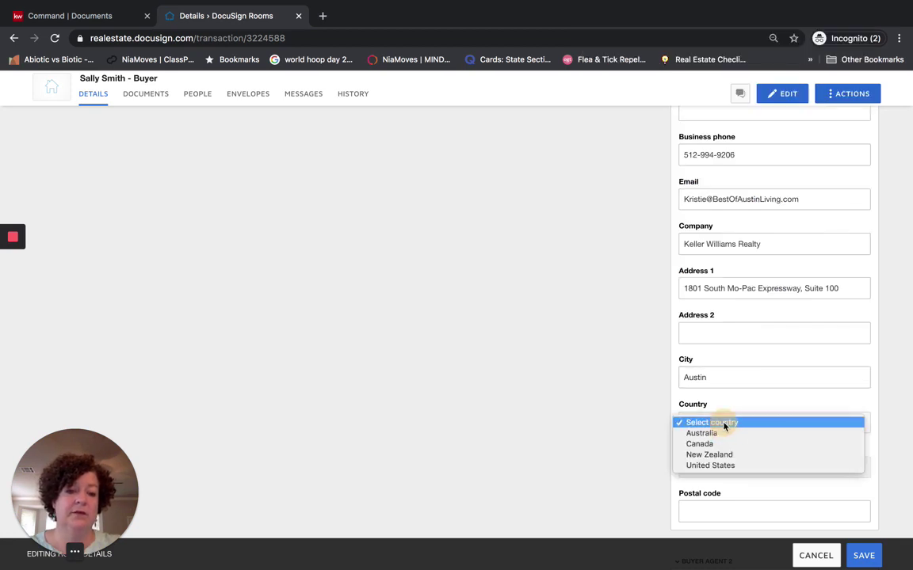
click(712, 465)
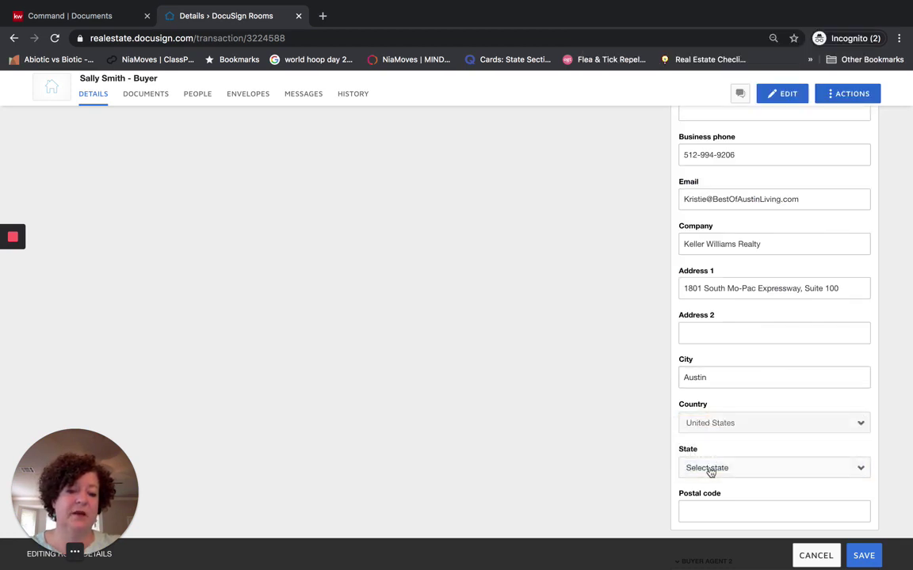
click(706, 468)
key(t)
scroll(707, 475, down, 1)
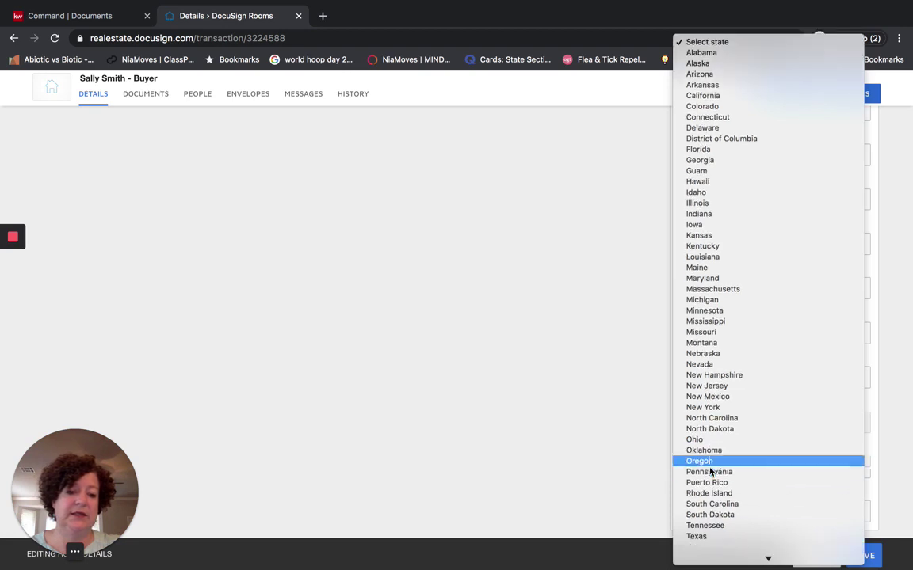
click(704, 537)
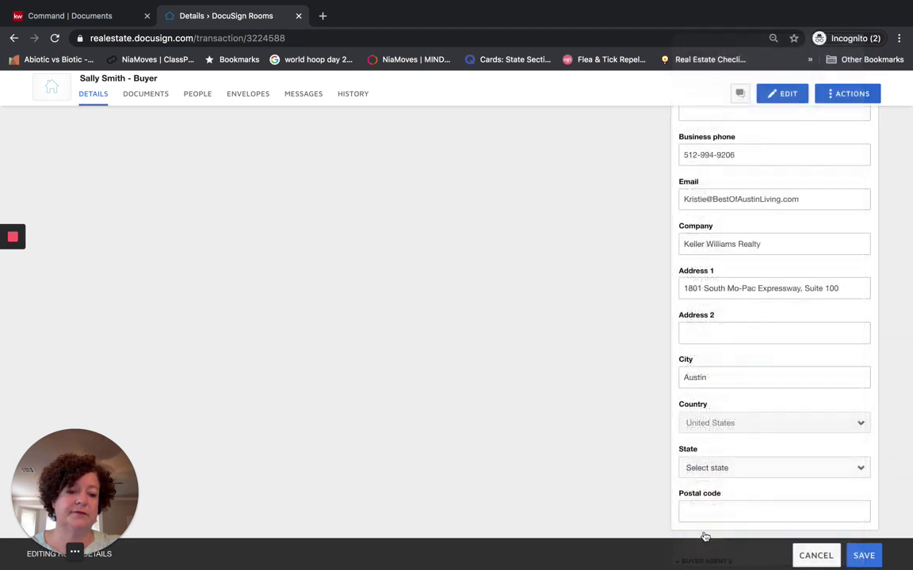
click(707, 507)
text(78746)
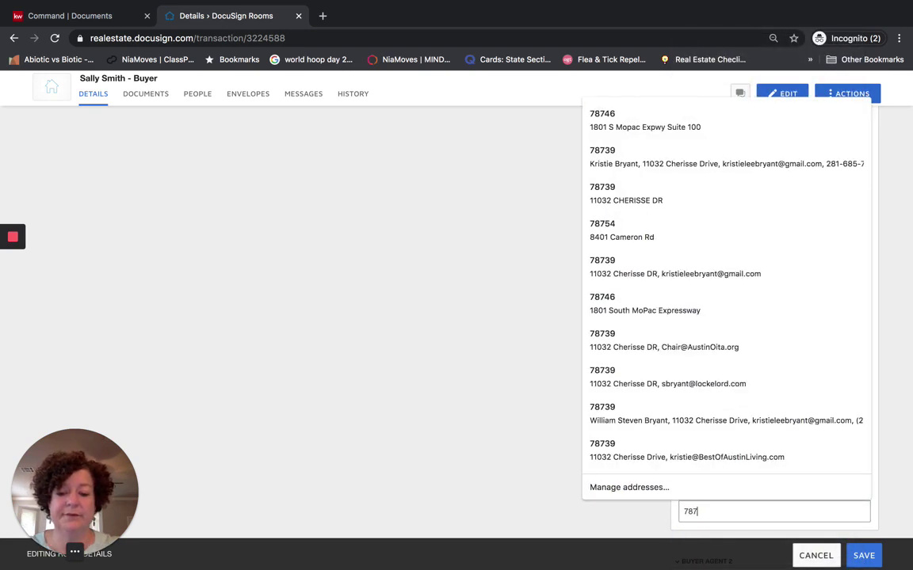
click(873, 519)
click(864, 556)
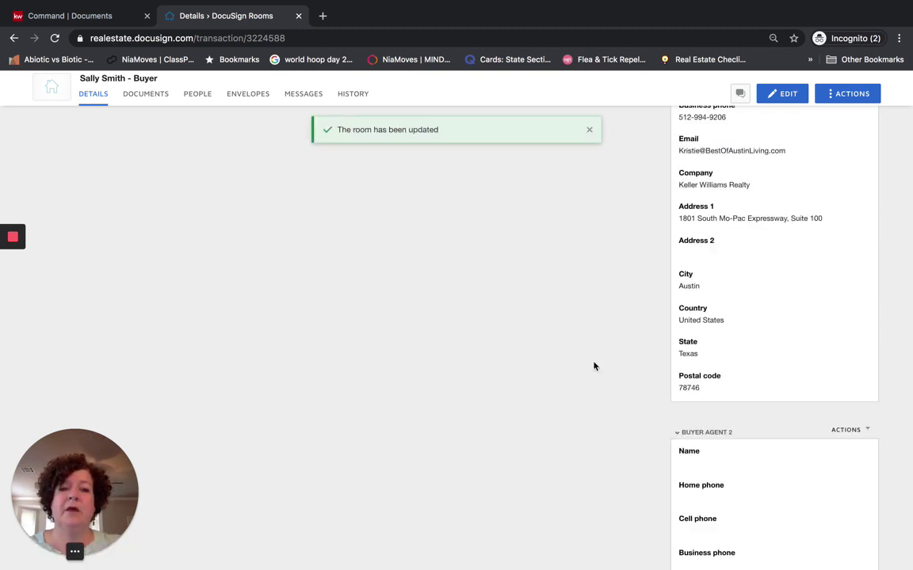
scroll(594, 366, up, 15)
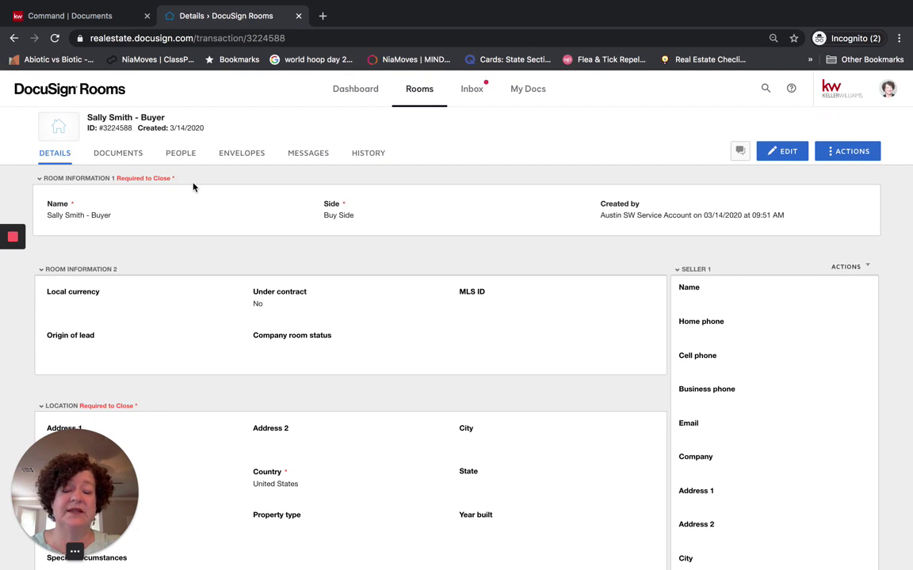
Go to the room's Documents tab, cancel the computer upload attempts, and reopen the + ADD source menu
click(116, 156)
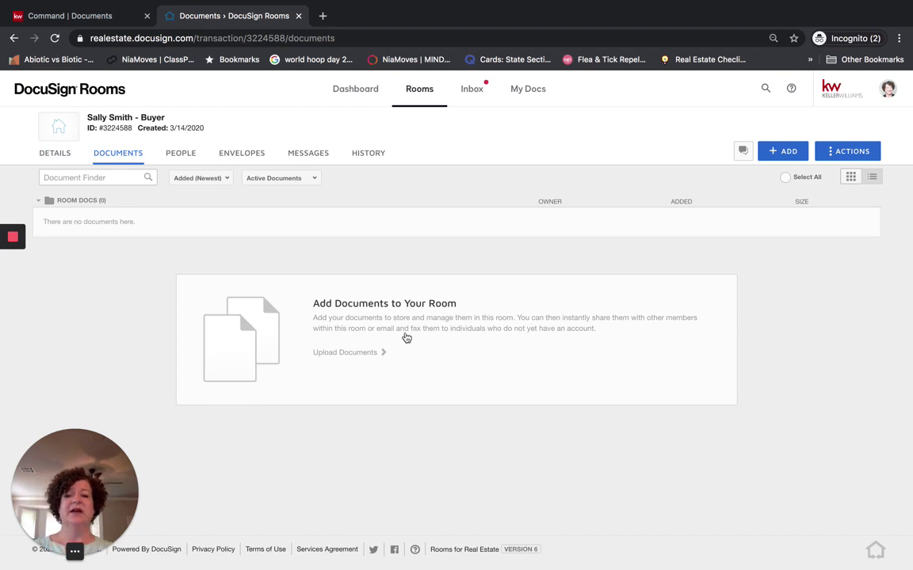
click(406, 338)
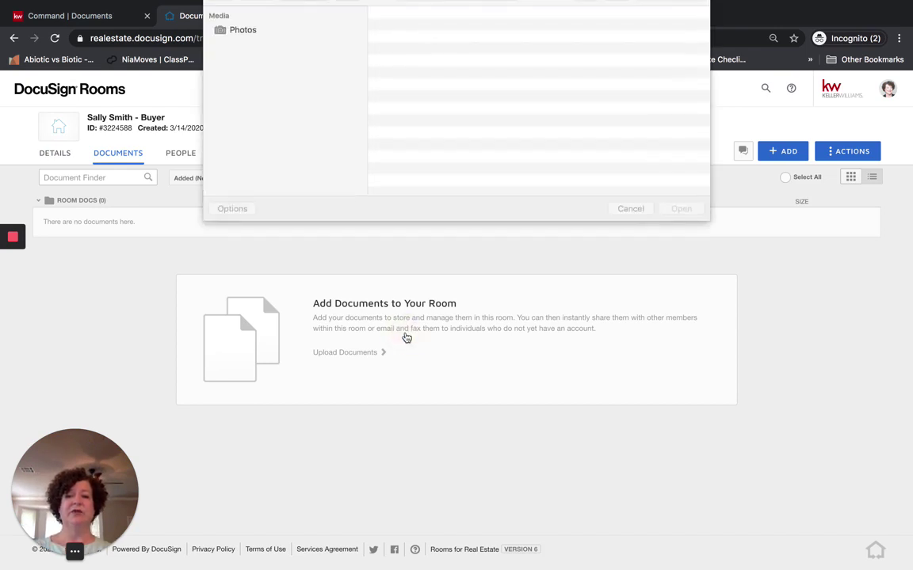
click(629, 227)
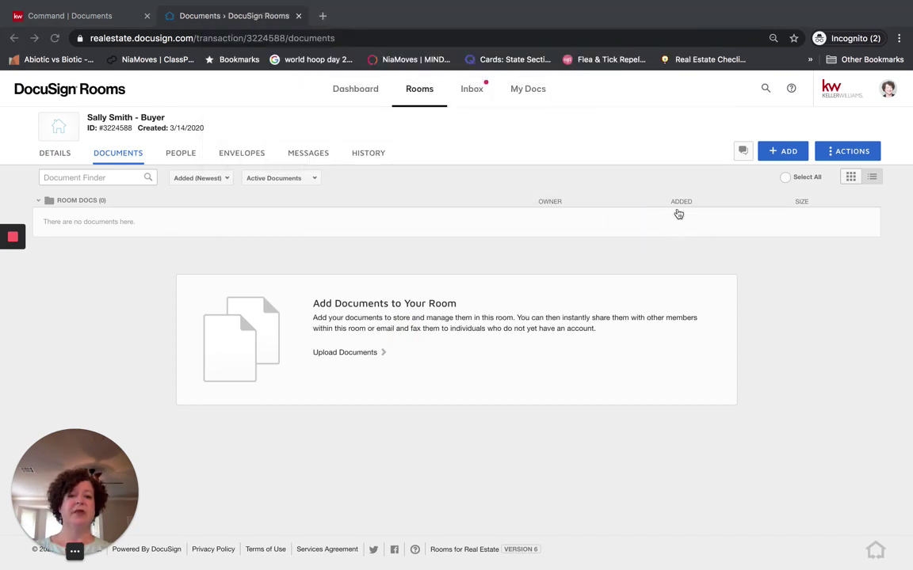
click(794, 154)
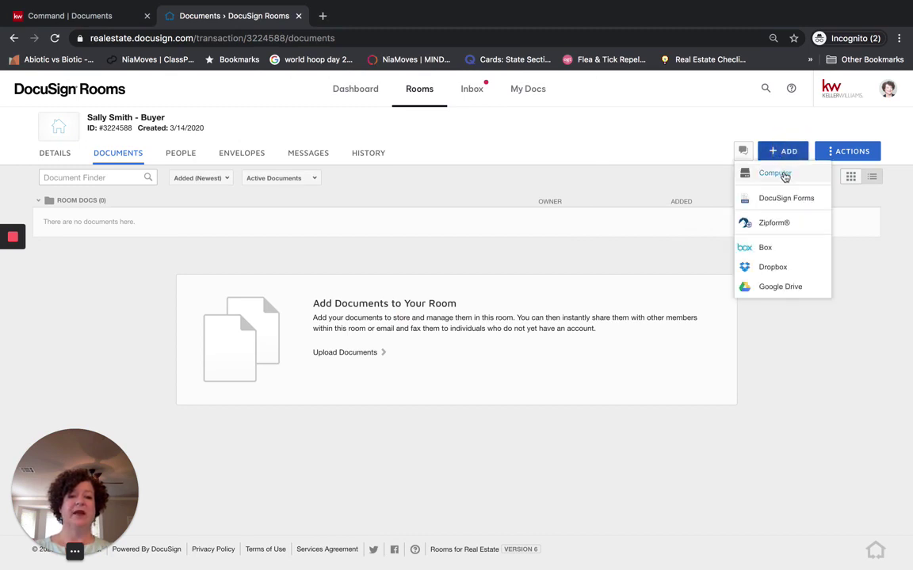
click(774, 173)
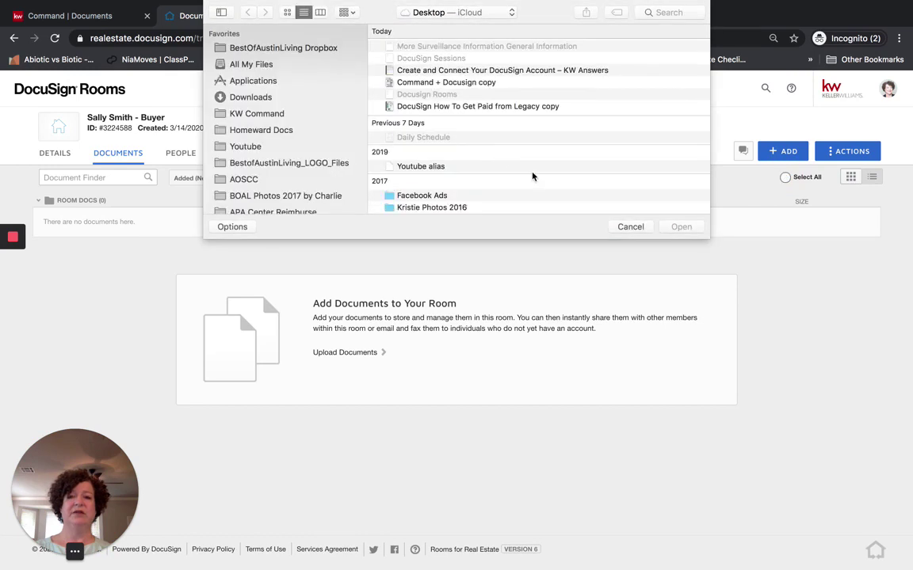
click(630, 227)
click(782, 151)
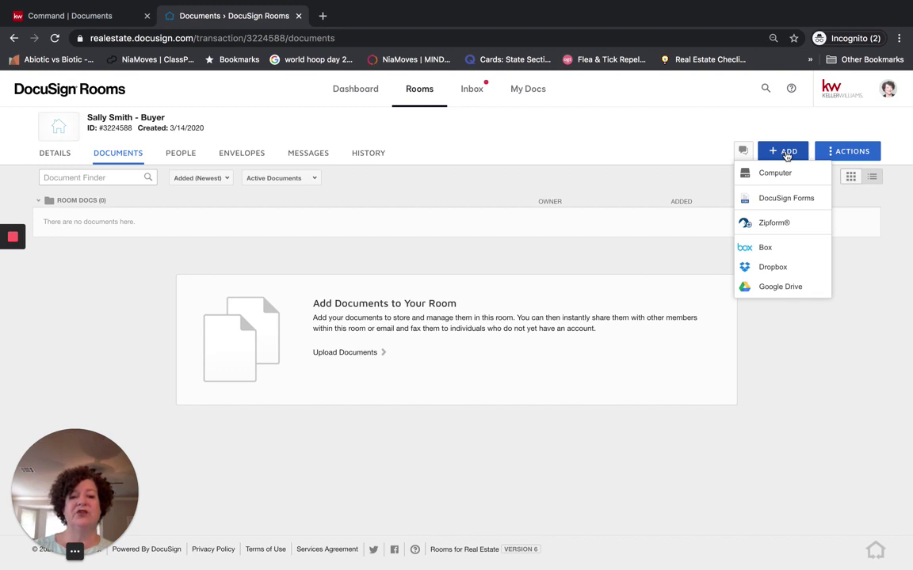
Choose DocuSign Forms, pick the Buyer- Residential forms group, select all 38 forms and add them
click(782, 203)
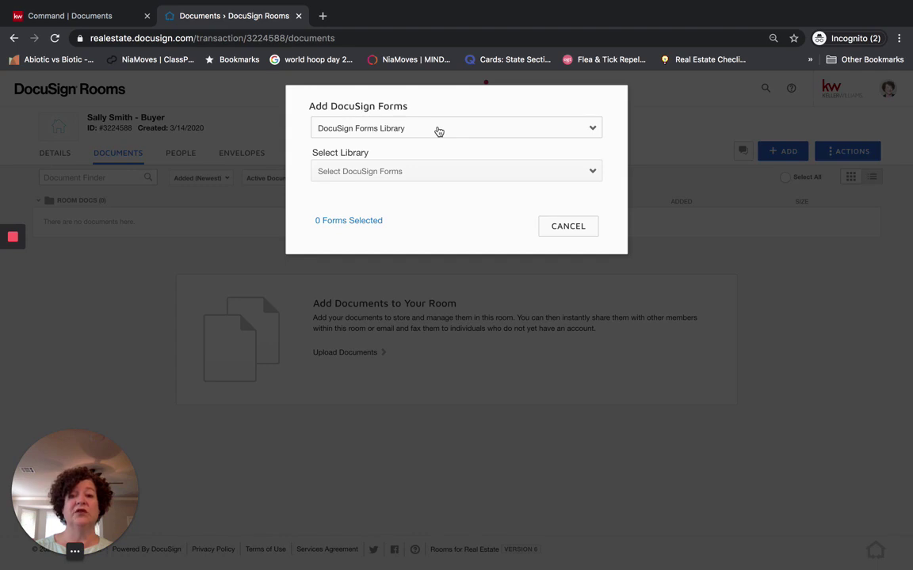
click(438, 132)
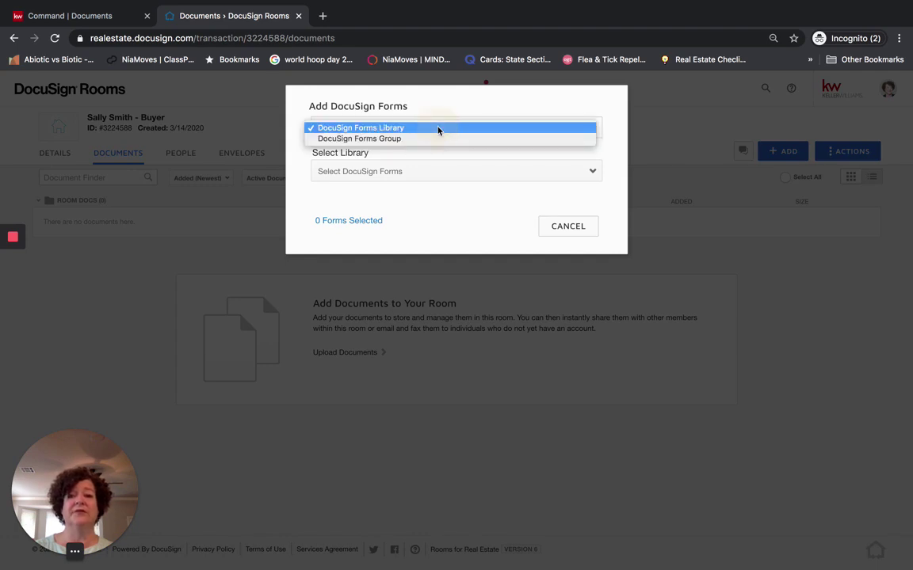
click(398, 140)
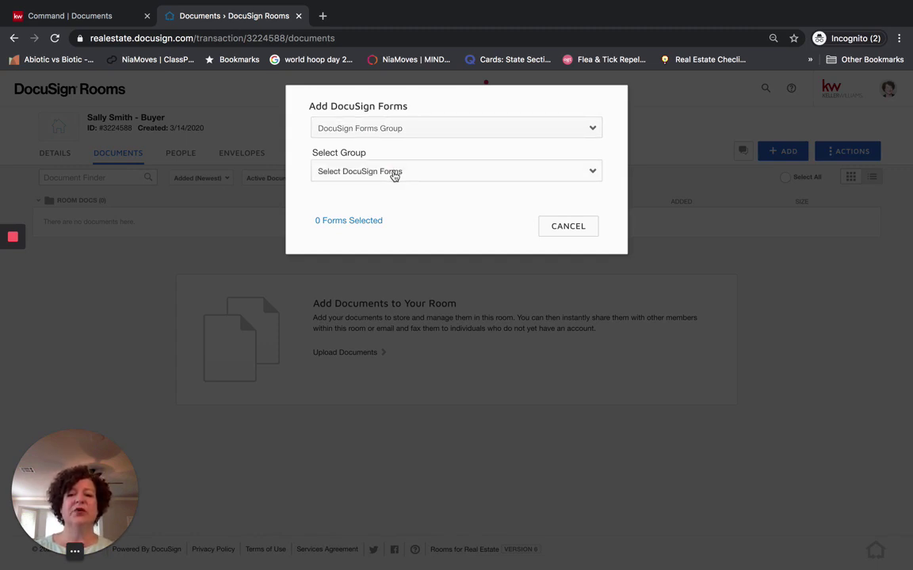
click(393, 176)
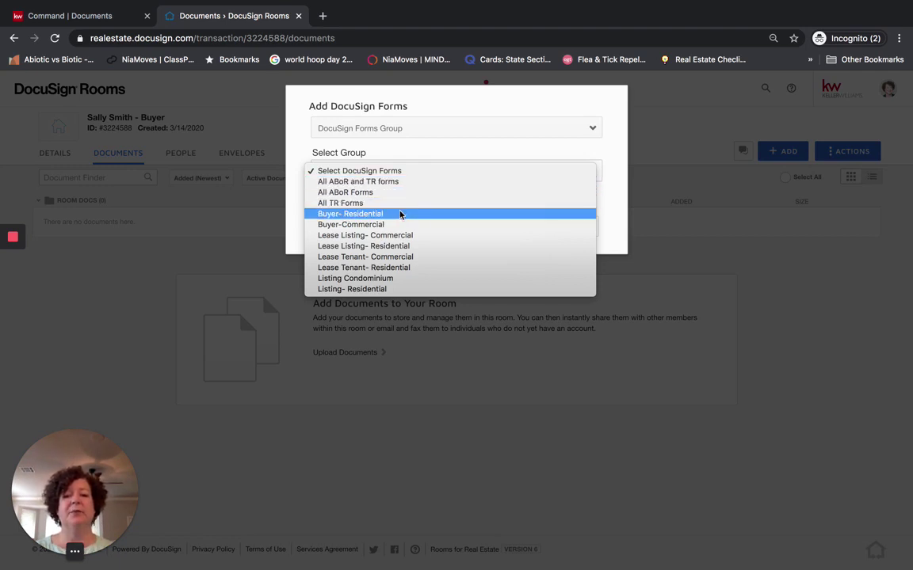
click(397, 214)
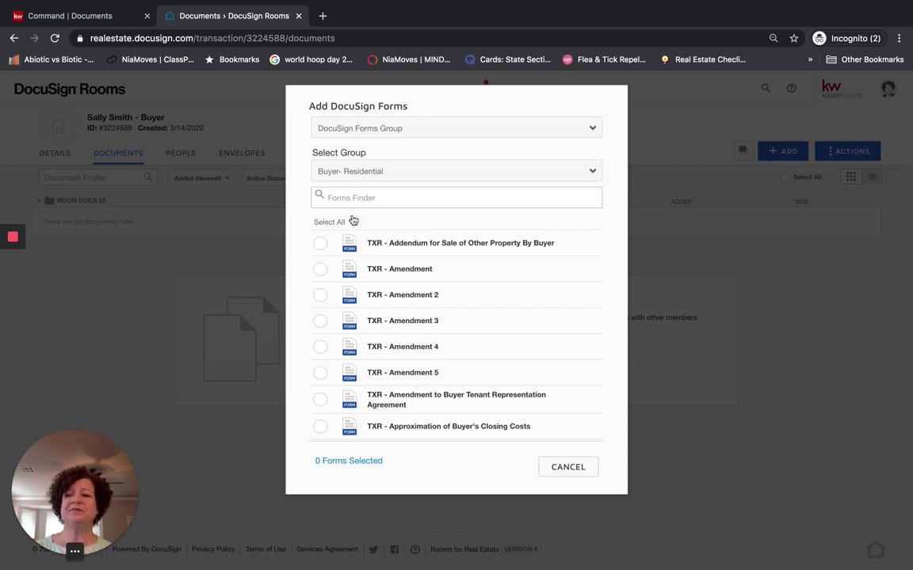
click(13, 269)
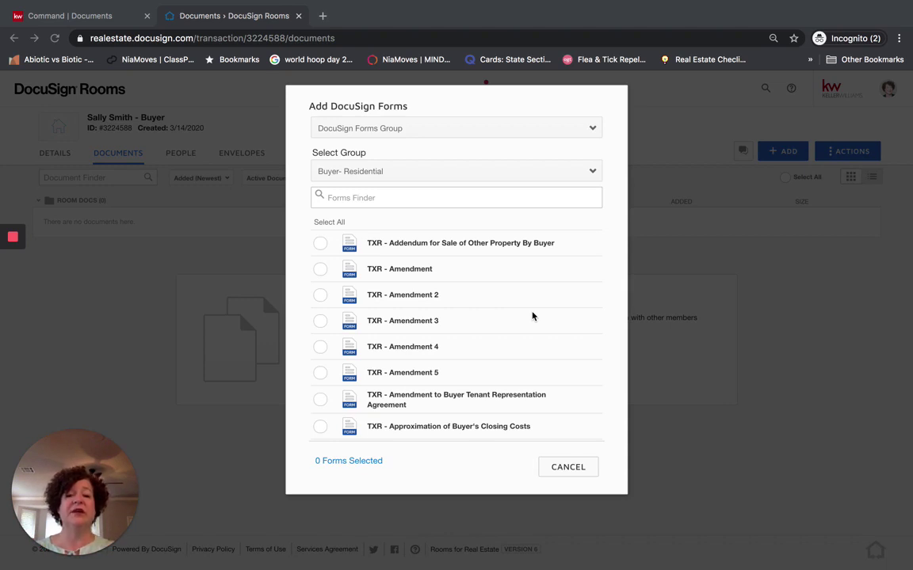
click(320, 223)
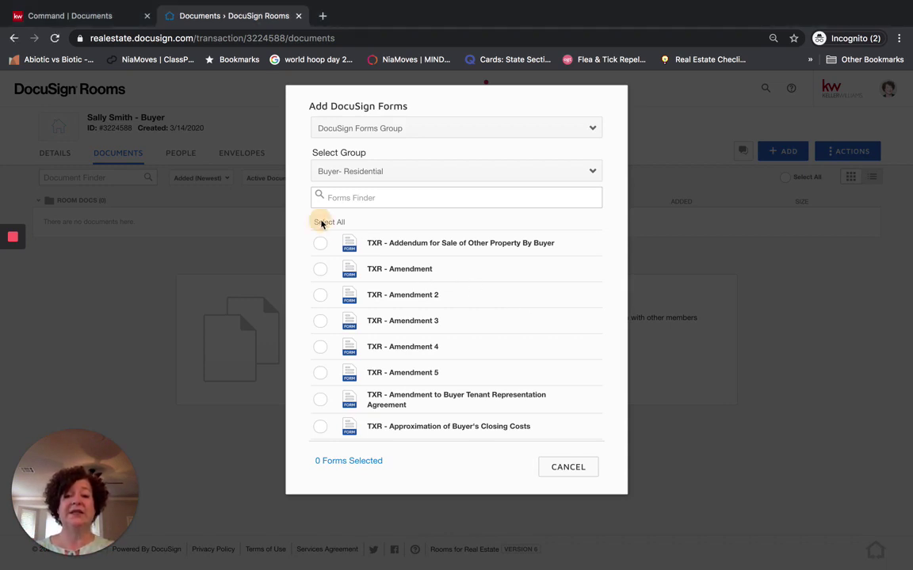
click(331, 224)
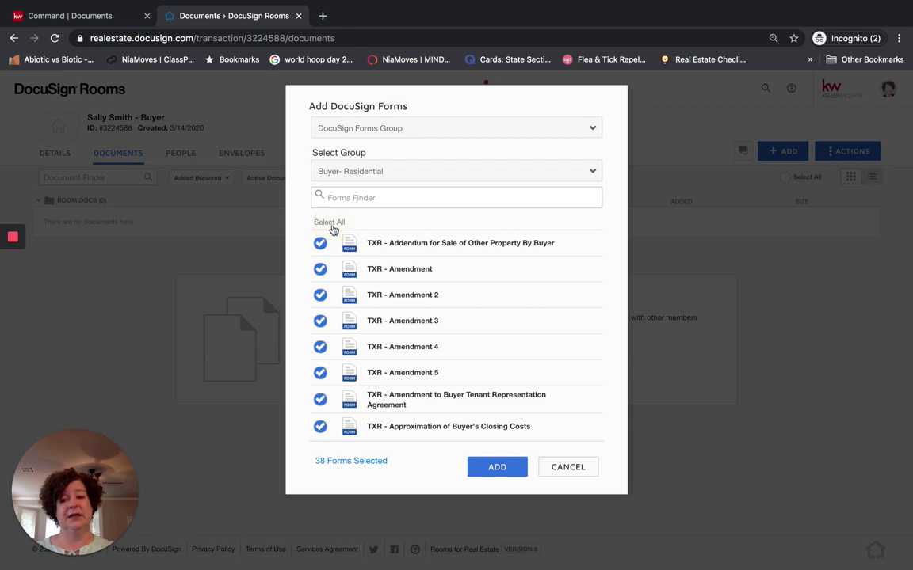
click(495, 467)
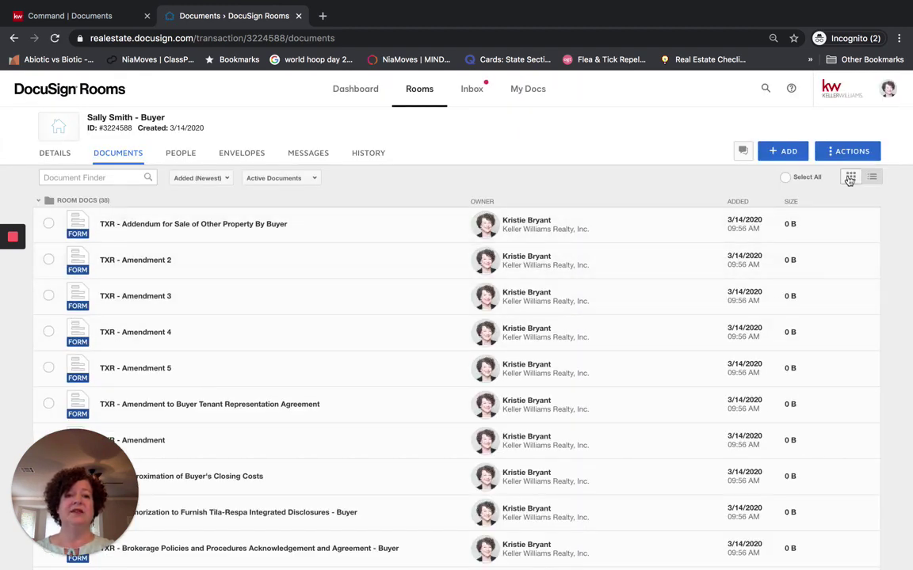
Toggle the documents between thumbnail cards and list view, ending in list view
click(871, 178)
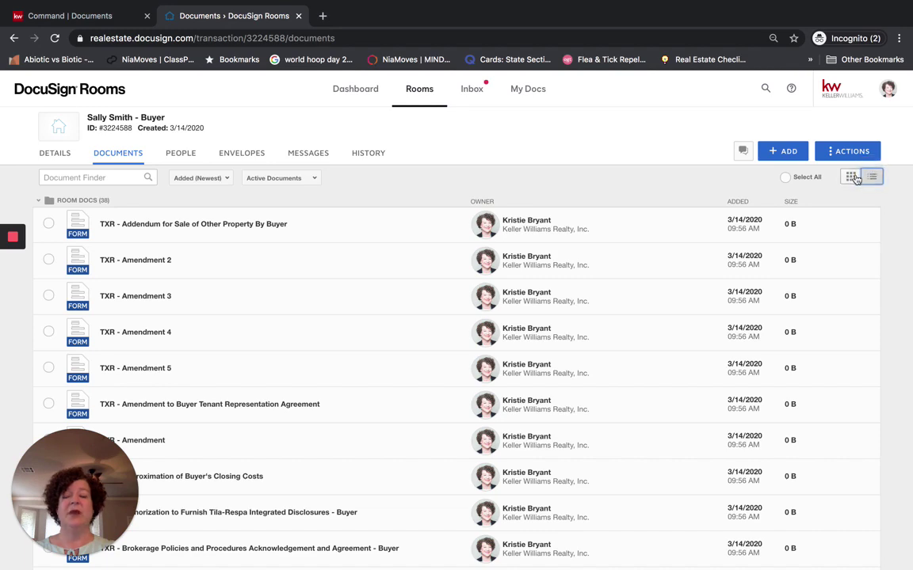
click(851, 177)
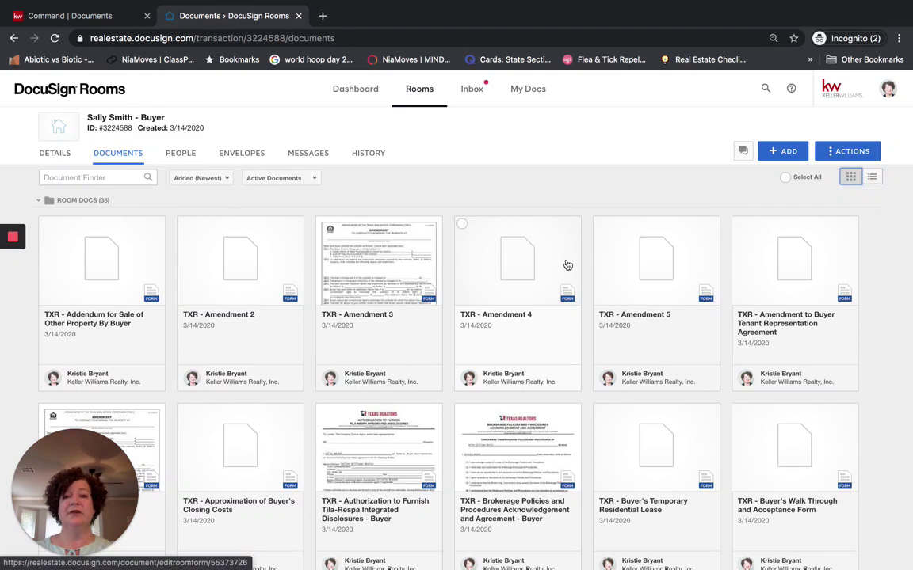
click(871, 178)
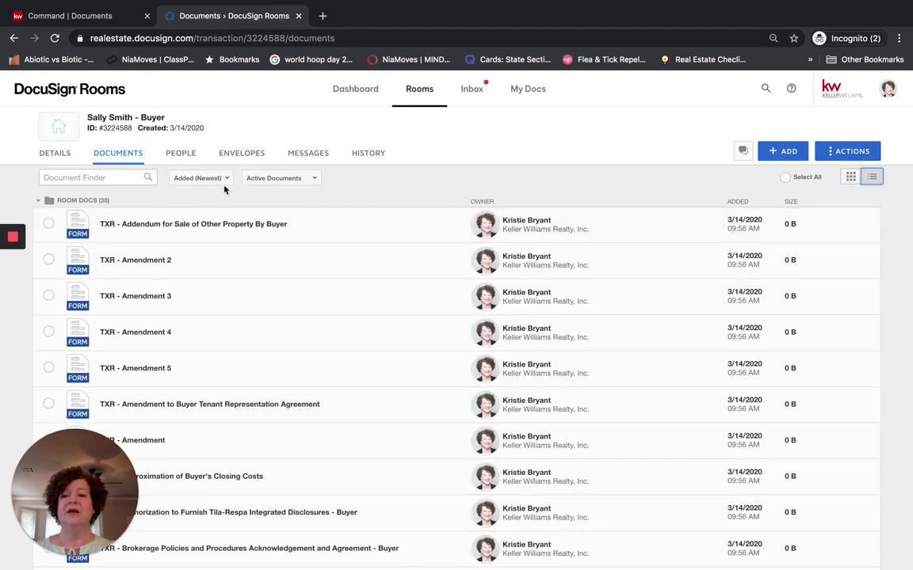
Try Name (A-Z) and (Z-A) sorts, settle on Added (Newest), and keep Active Documents filtered
click(197, 181)
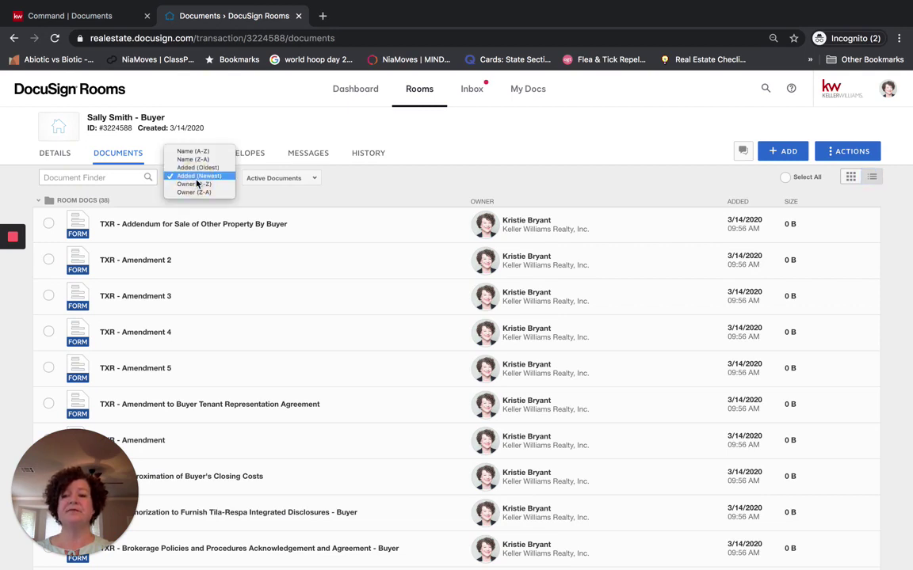
click(193, 151)
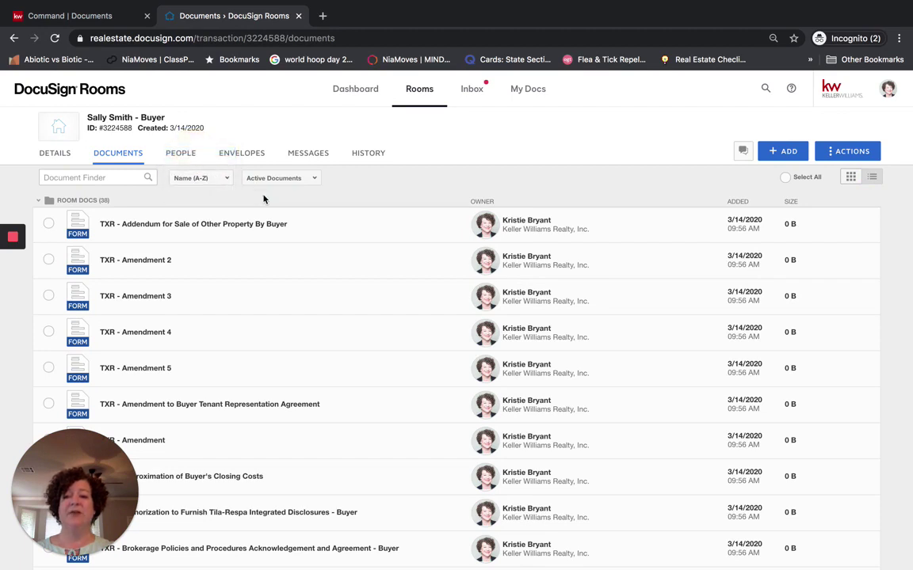
click(196, 181)
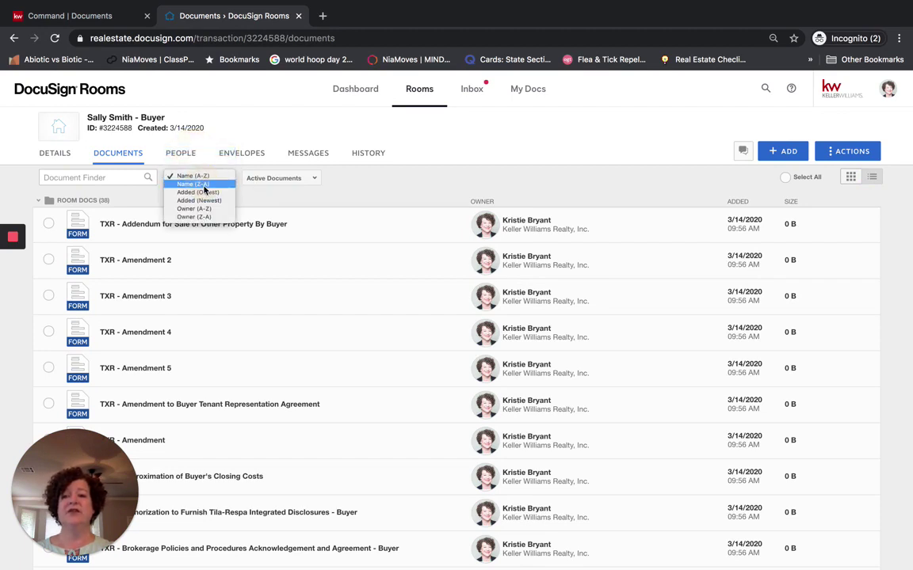
click(202, 186)
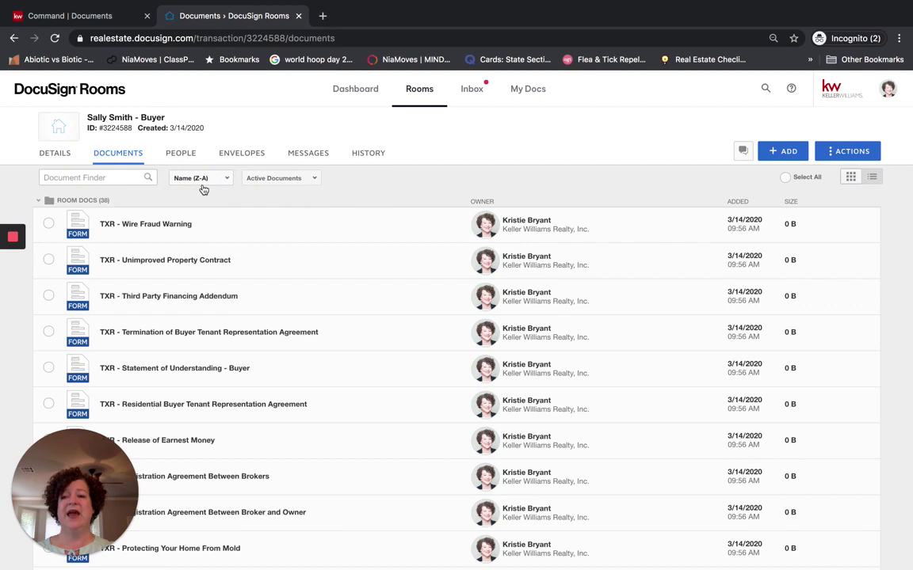
click(202, 186)
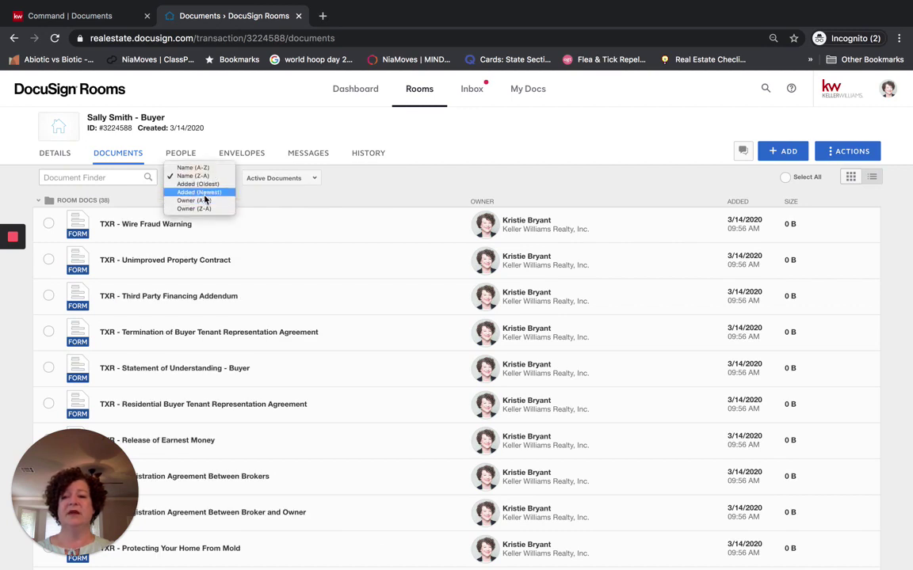
click(204, 193)
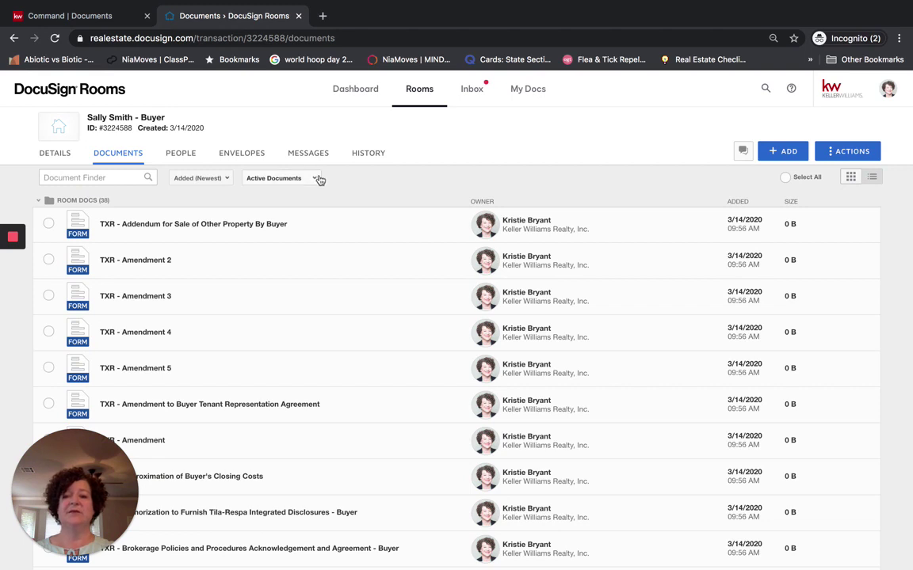
click(308, 179)
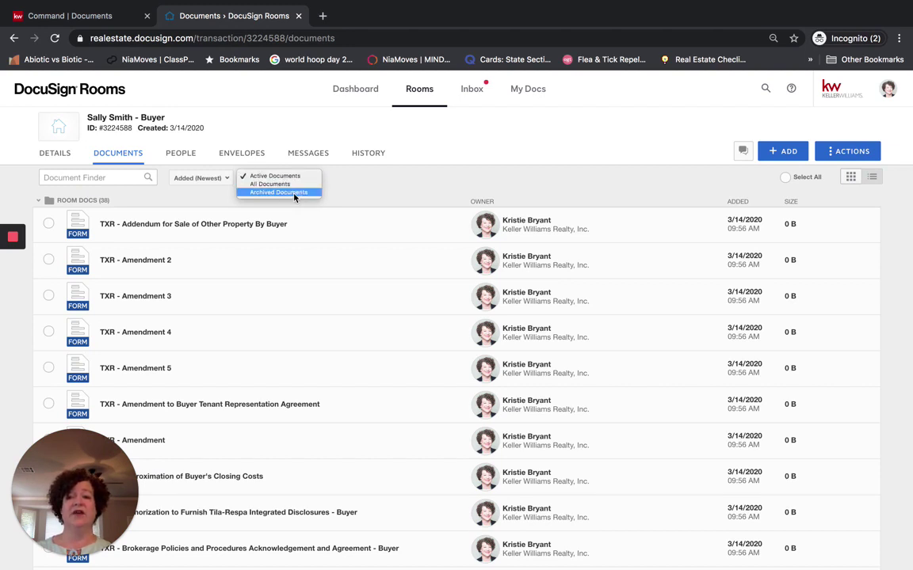
click(366, 178)
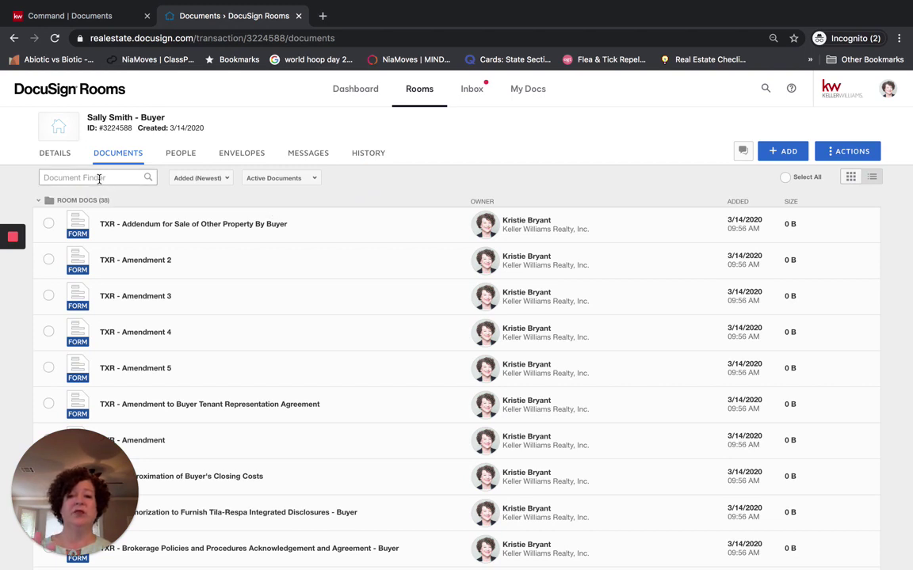
Search the documents for 'general' and open TXR - General Information and Notice to Sellers
click(99, 178)
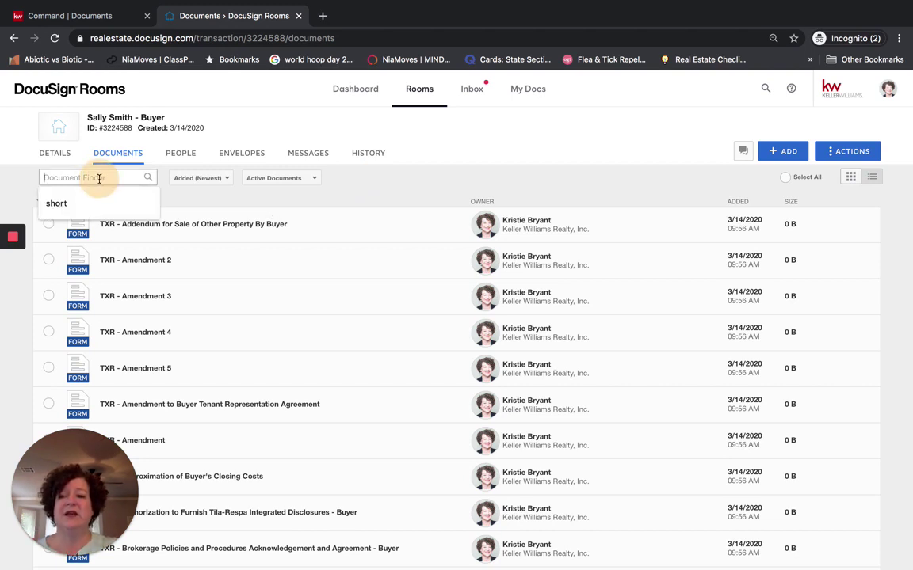
text(ge)
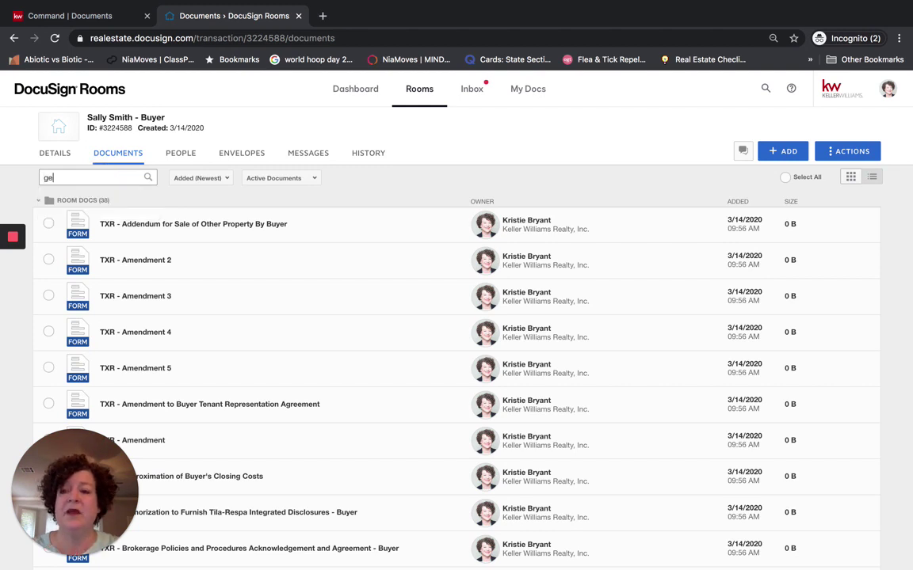
text(neral)
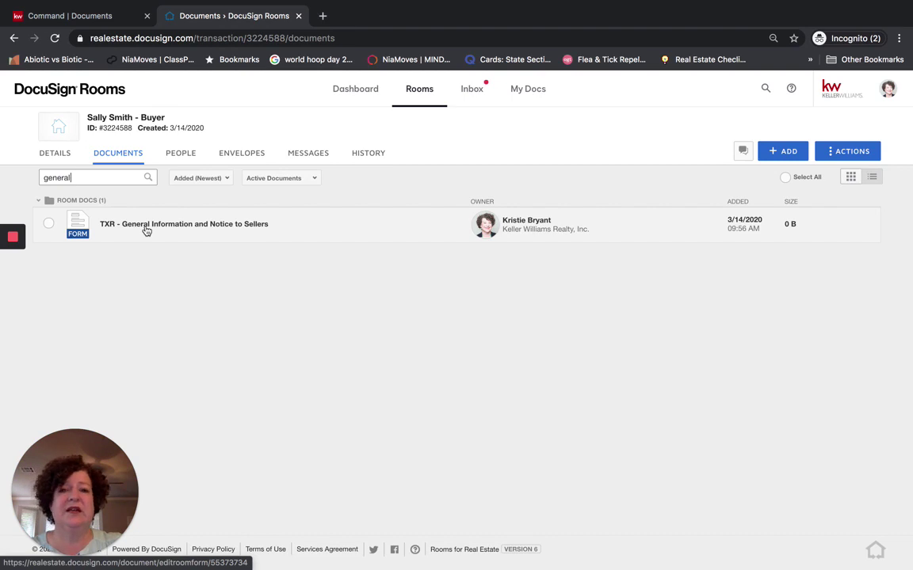
click(146, 228)
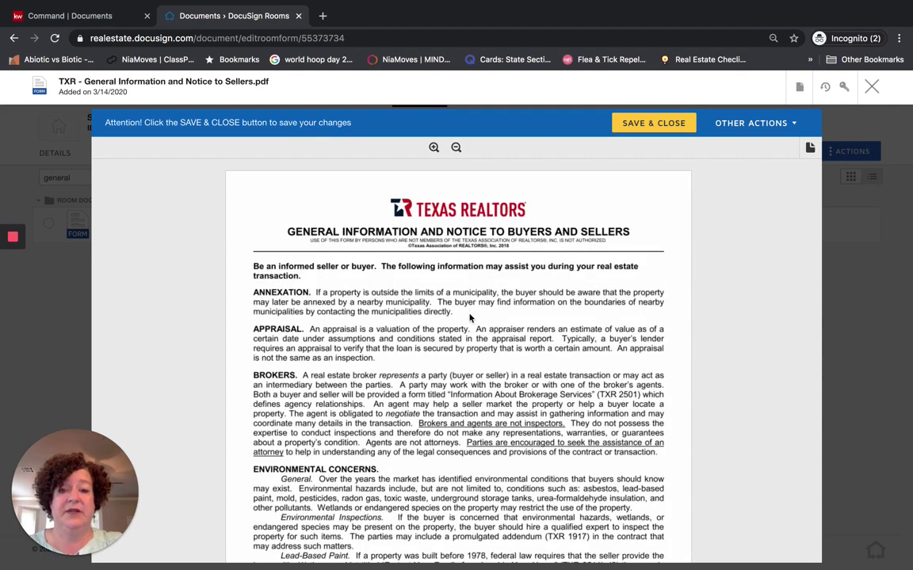
Scroll the form down to the empty OTHER comments box and bring up the open-windows overview
scroll(469, 318, down, 5)
scroll(469, 318, down, 15)
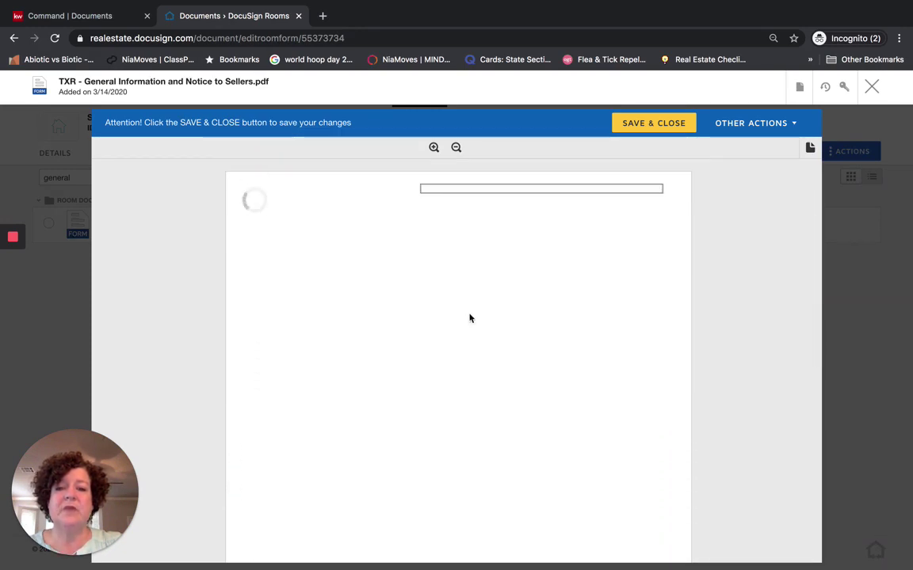
scroll(469, 317, down, 3)
scroll(469, 318, down, 8)
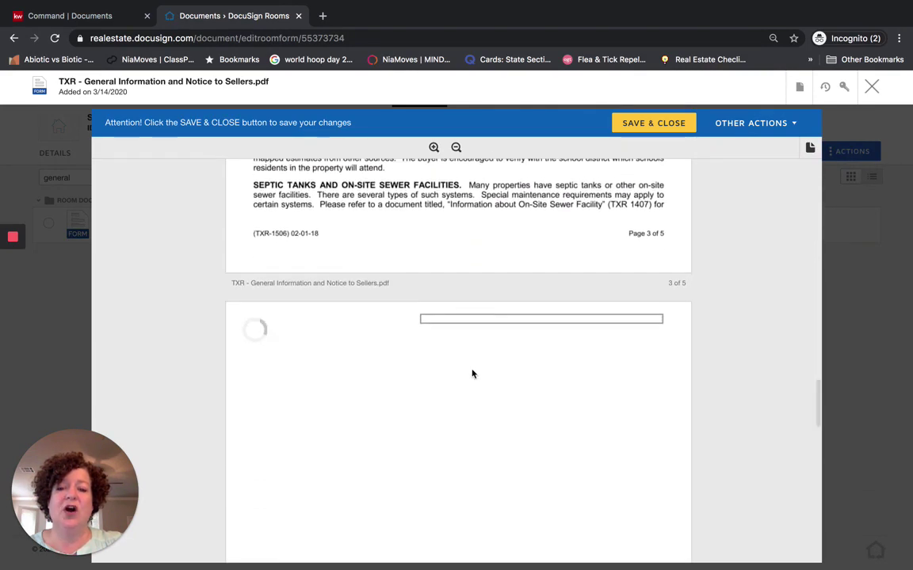
scroll(472, 373, down, 3)
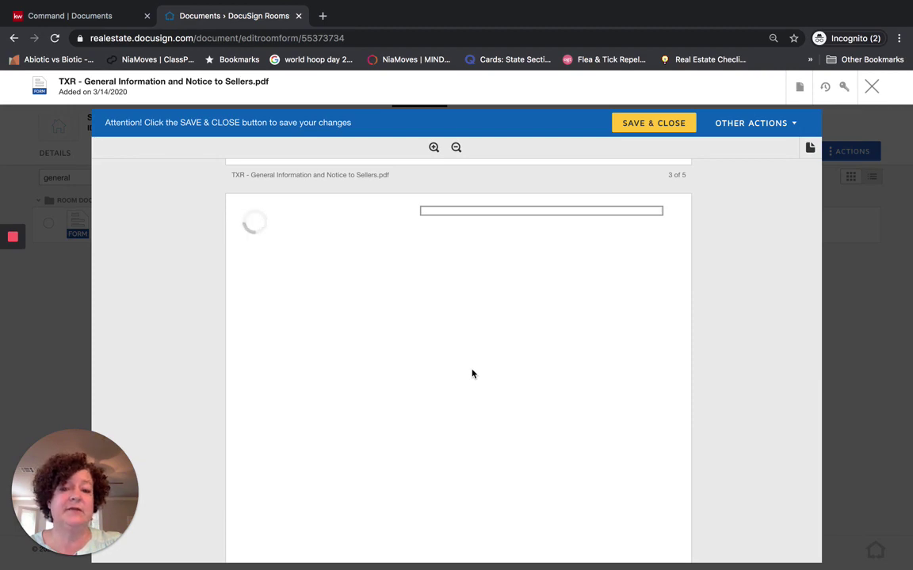
scroll(472, 374, down, 2)
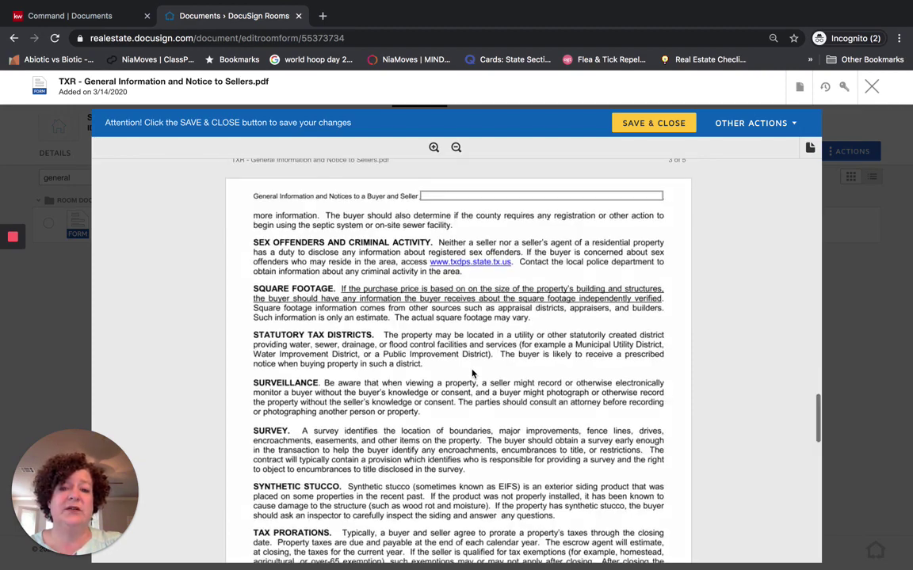
scroll(472, 374, down, 15)
scroll(472, 374, down, 2)
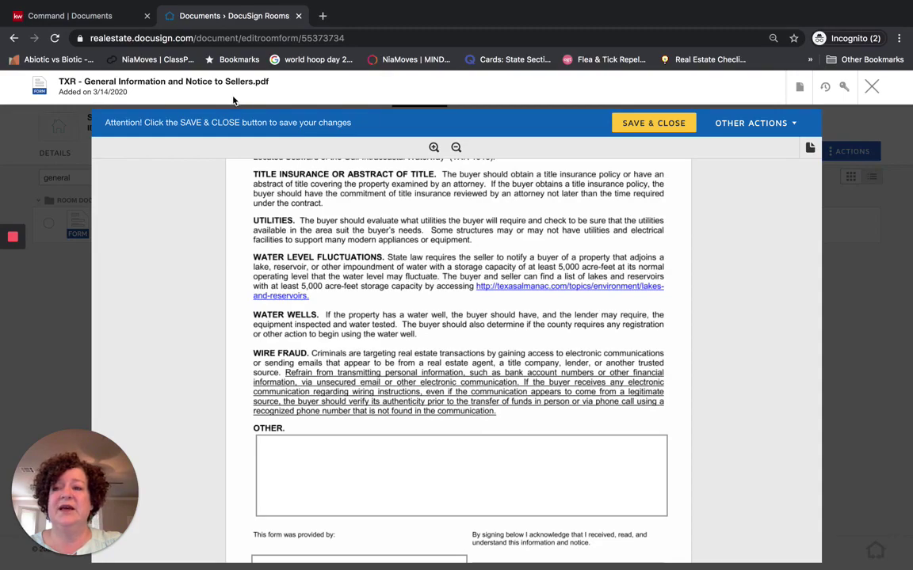
key(ctrl+Up)
Copy the surveillance information paragraphs from the Pages note and return to the form's OTHER box
click(287, 269)
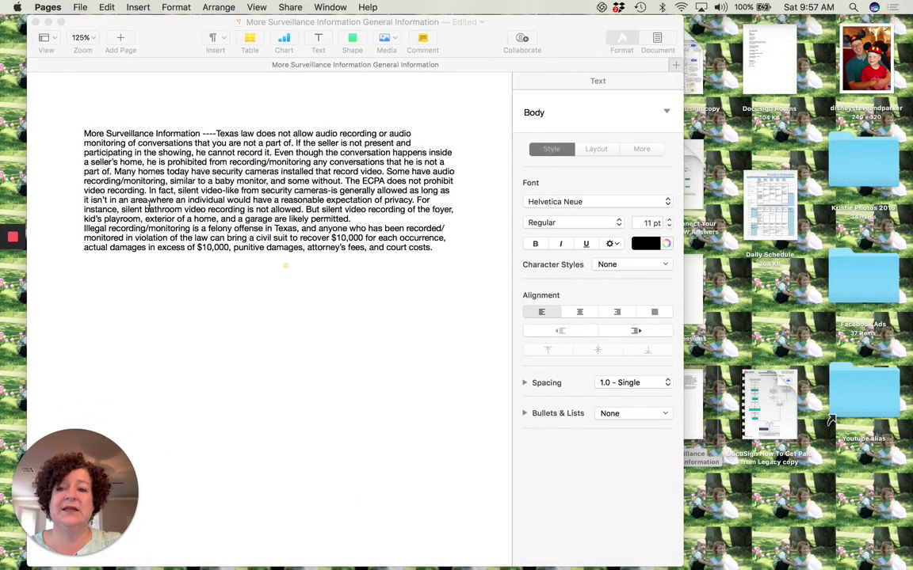
drag(82, 133, 66, 272)
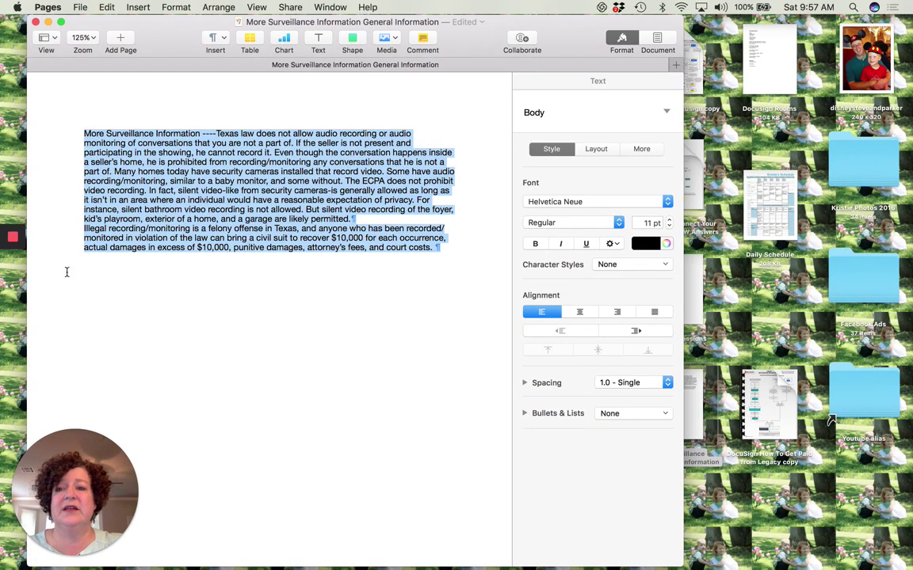
key(ctrl+Up)
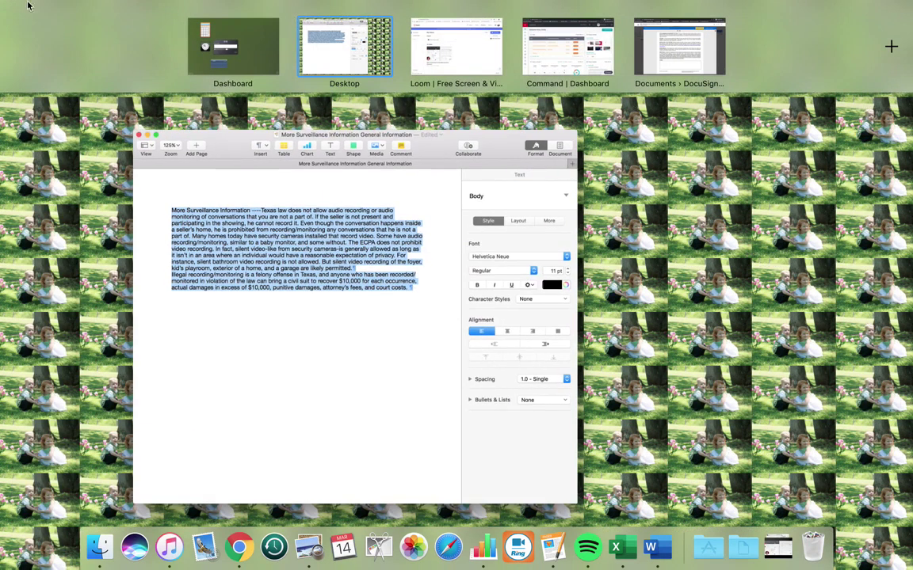
click(640, 69)
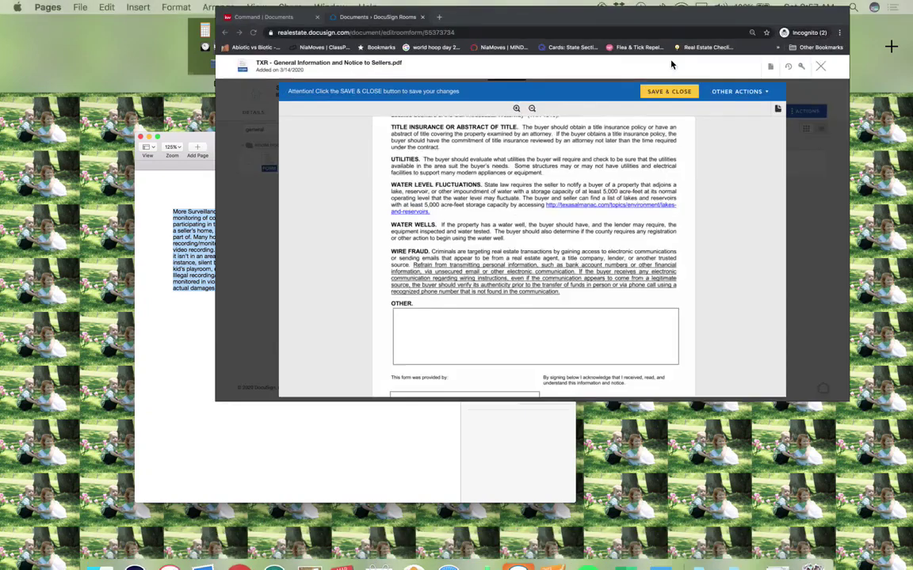
click(310, 447)
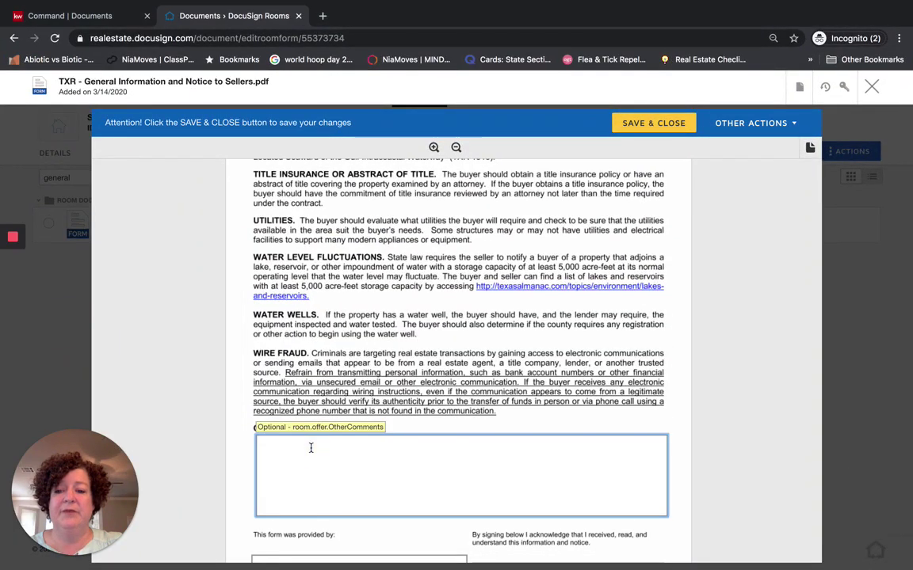
Paste the surveillance paragraph into the OTHER comments box, then delete it to leave it empty
text(More Surveillance Information ----Texas law does not allow audio recording or audio monitoring of conversations that you are not a part of. If the seller is not present and participating in the showing, he cannot record it. Even though the conversation happens inside a seller's home, he is prohibited from recording/monitoring any conversations that he is not a part of. Many homes today have security cameras installed that record video. Some have audio recording/monitoring, similar to a baby monitor, and some without. The ECPA does not prohibit video recording. In fact, silent video-like from security cameras-is generally allowed as long as it isn't in an area where an individual would have a)
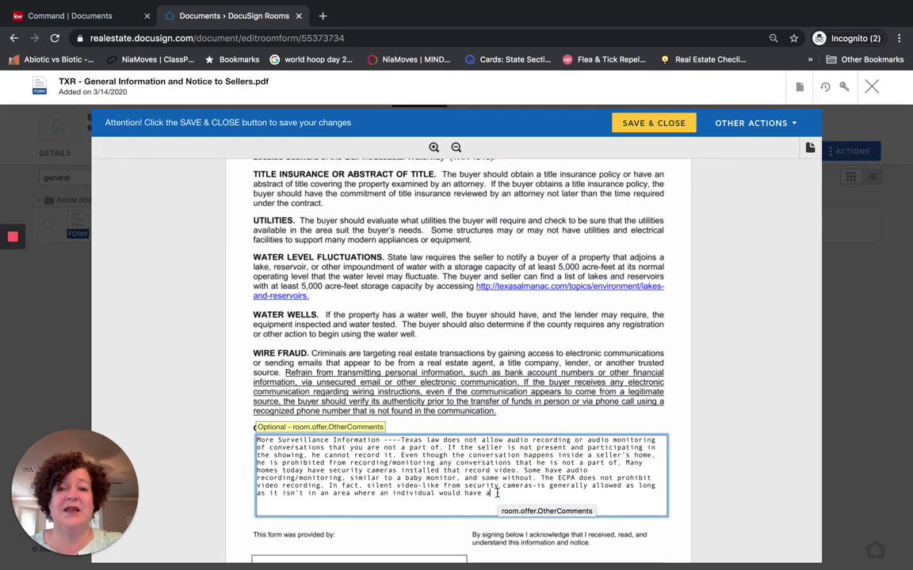
drag(497, 493, 257, 436)
key(BackSpace)
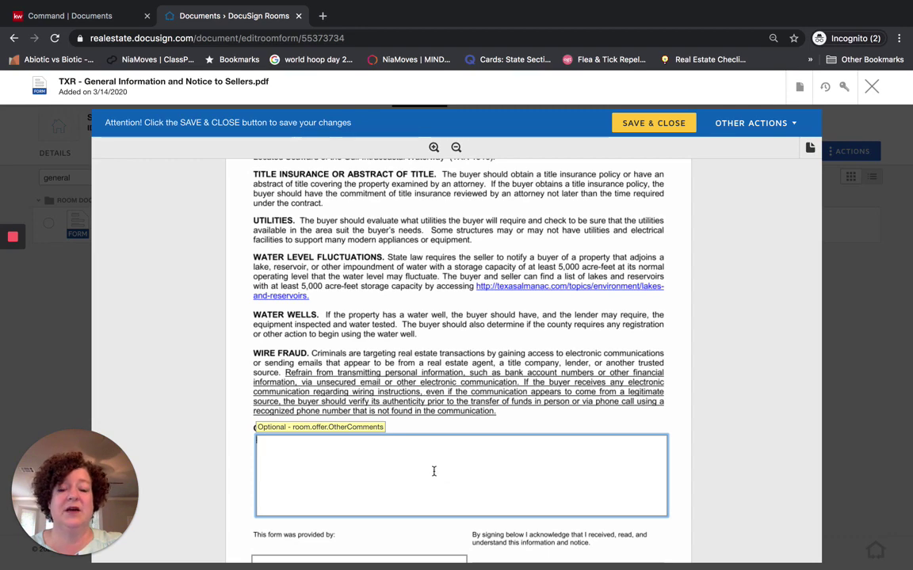
Enter Keller Williams Realty as the broker's printed name and save and close the form
scroll(434, 471, down, 1)
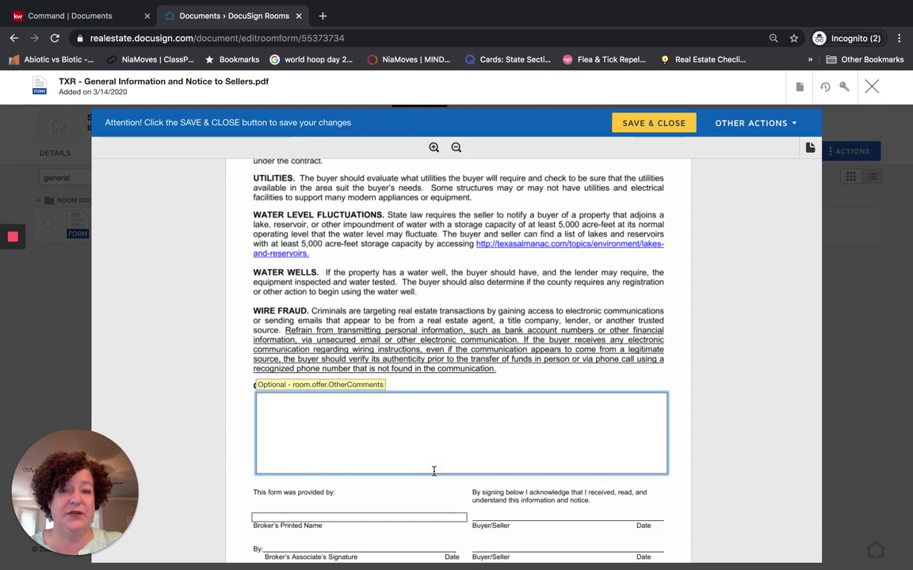
scroll(434, 471, down, 1)
click(421, 472)
text(K)
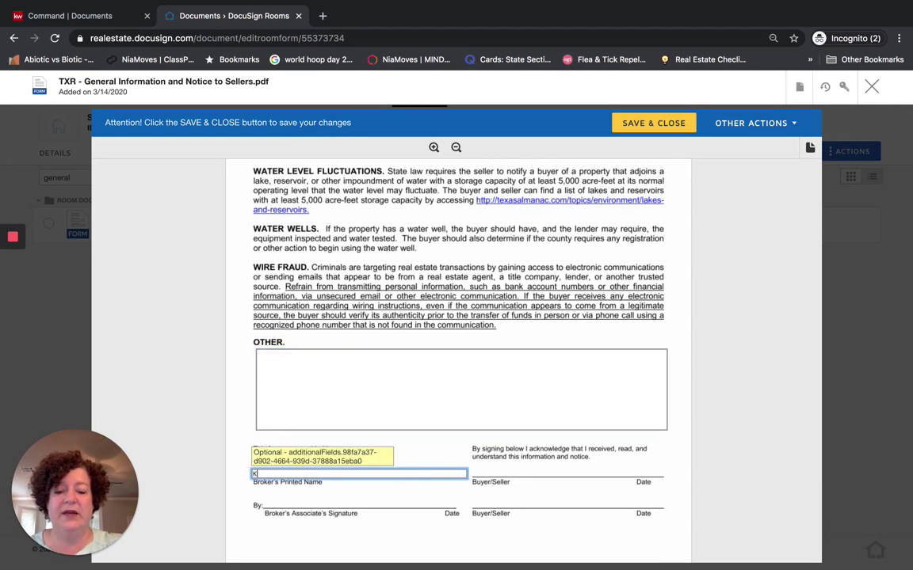
text(eller Williams Realty)
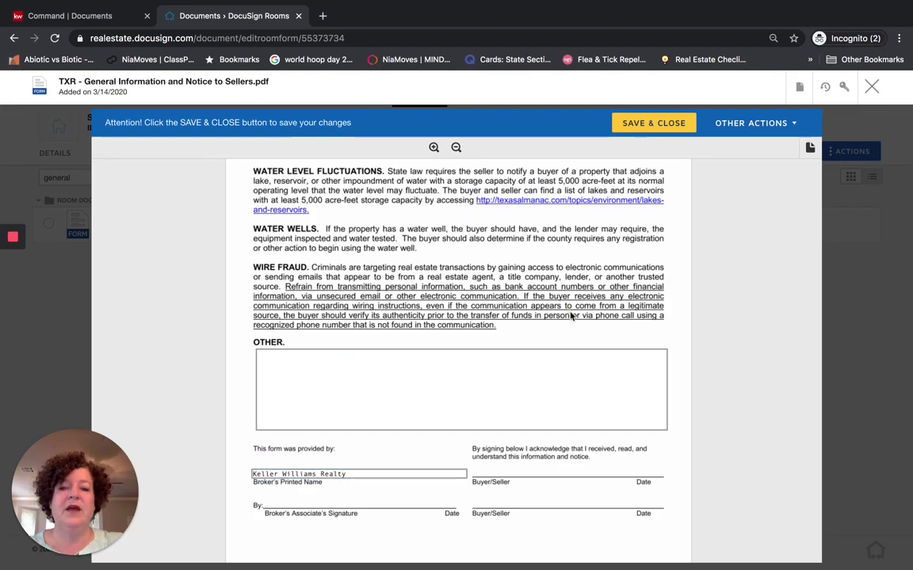
scroll(512, 280, up, 15)
scroll(571, 316, up, 15)
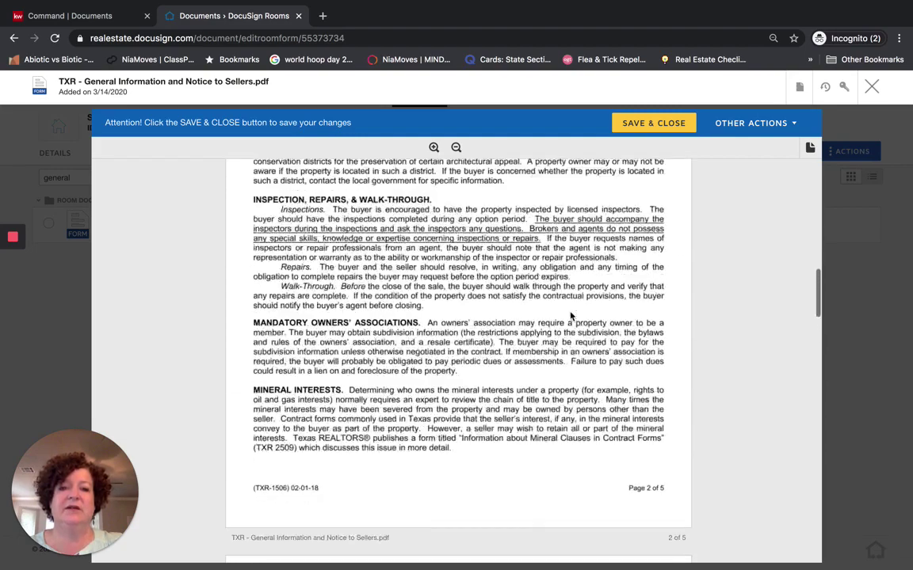
click(644, 127)
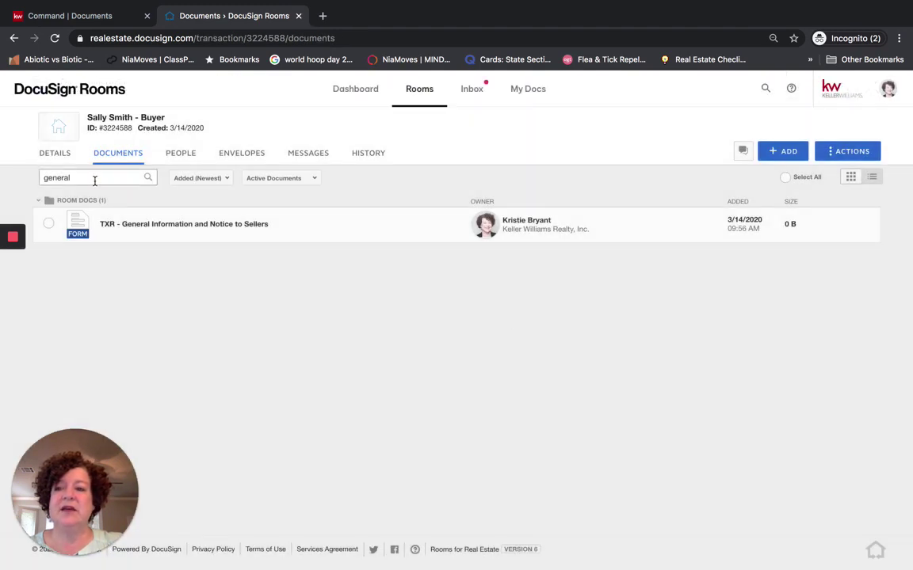
Search the documents for 'information' and open the Information About Brokerage Services form
drag(94, 180, 35, 179)
text(information)
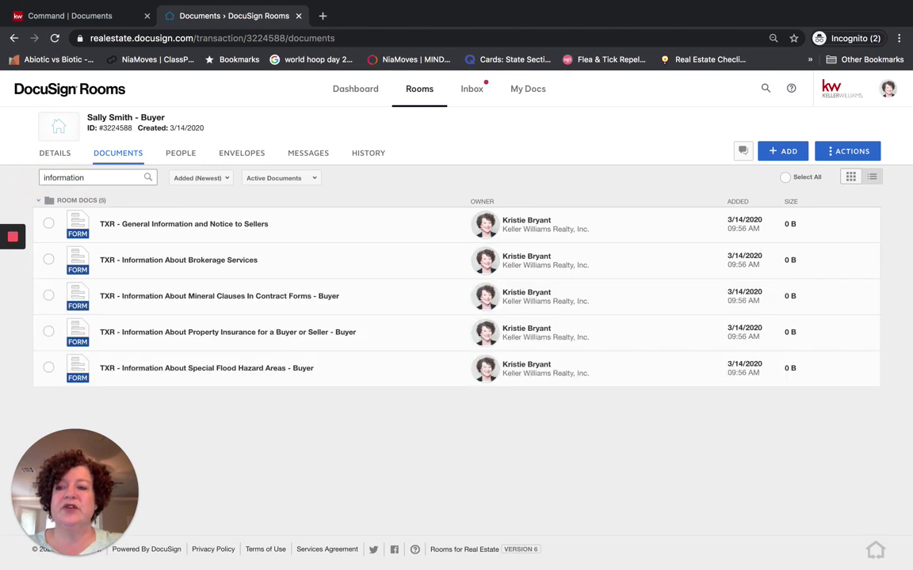
click(124, 262)
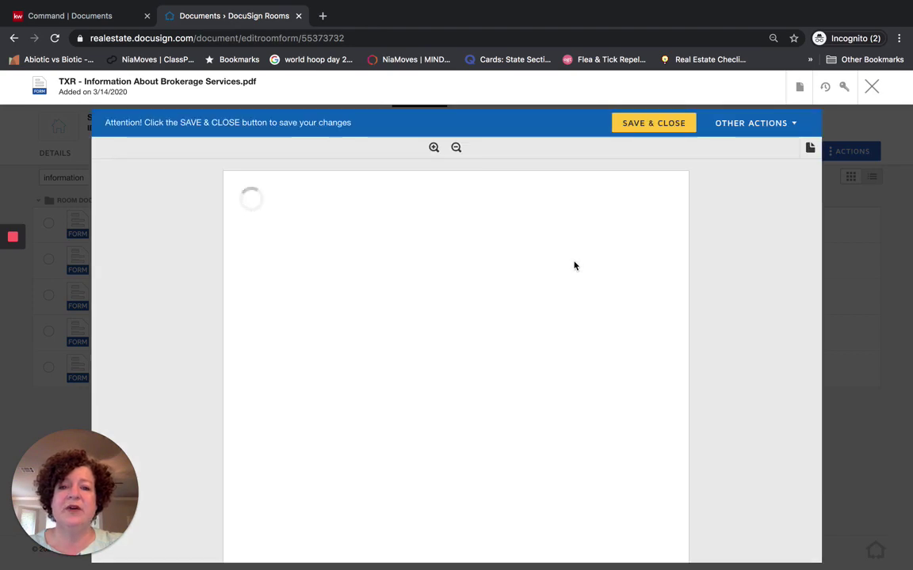
Fill the licensed broker row with firm Keller Williams Realty, its license number and phone
scroll(574, 266, down, 3)
scroll(574, 266, down, 2)
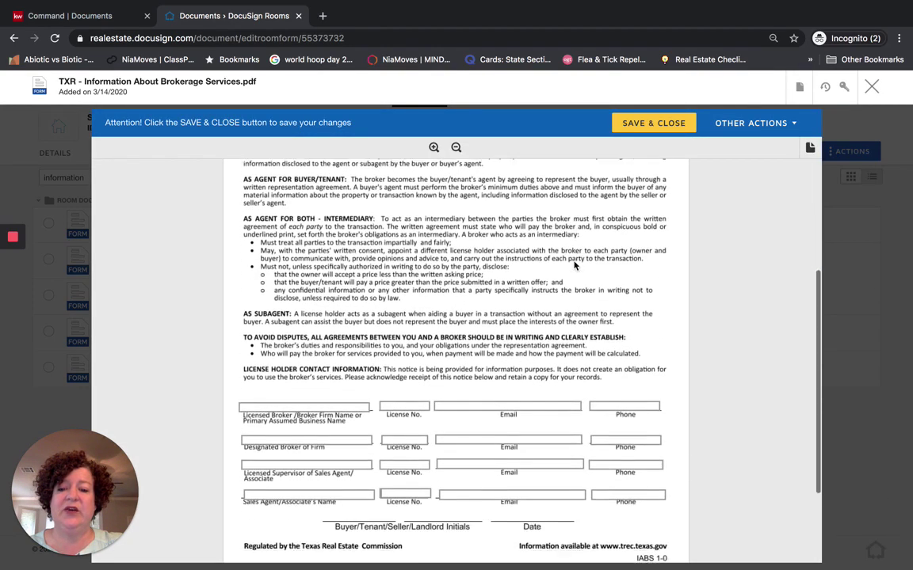
click(282, 373)
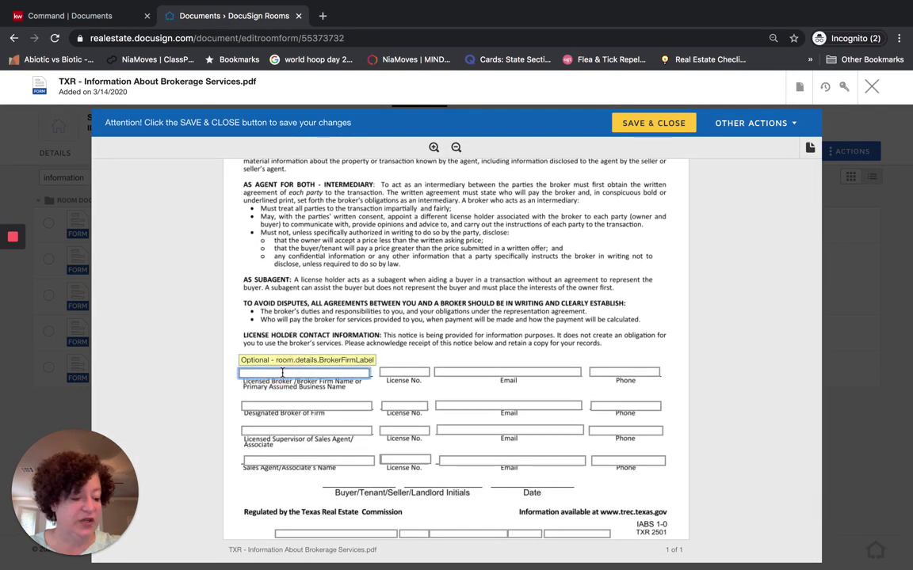
text(Kel)
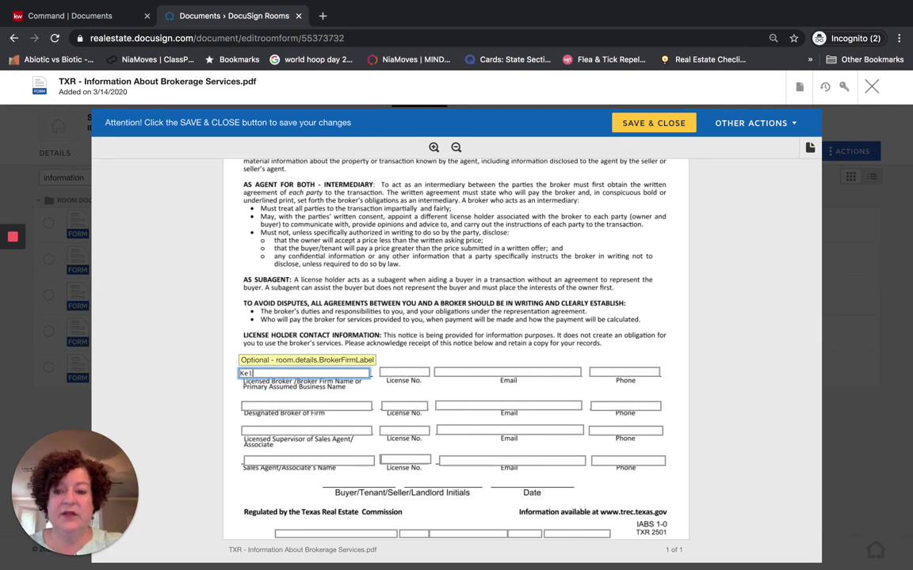
text(ler Williams Realty)
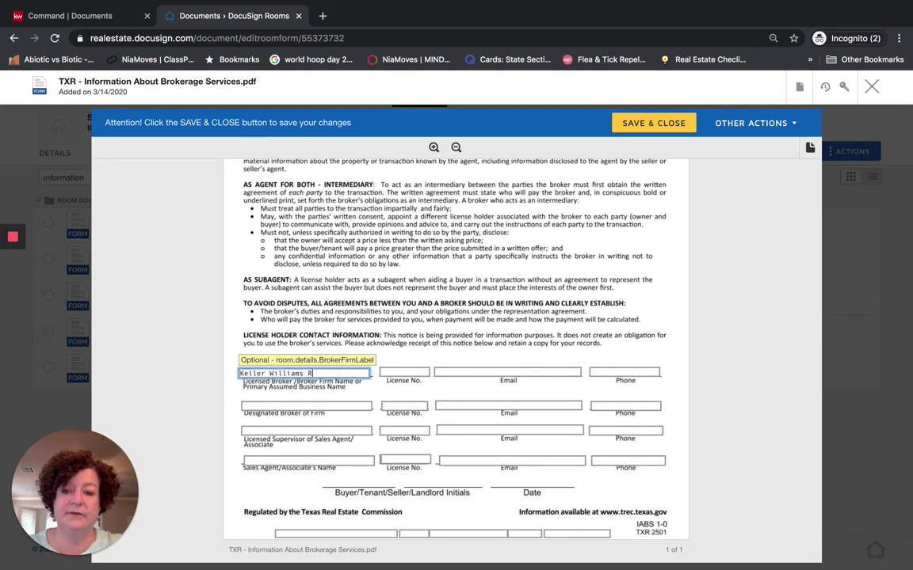
key(Tab)
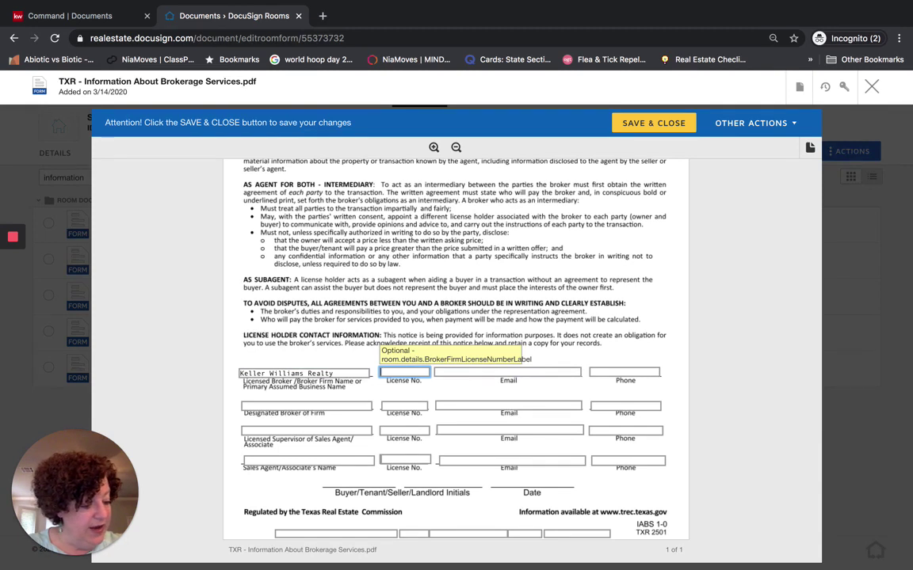
text(0492214)
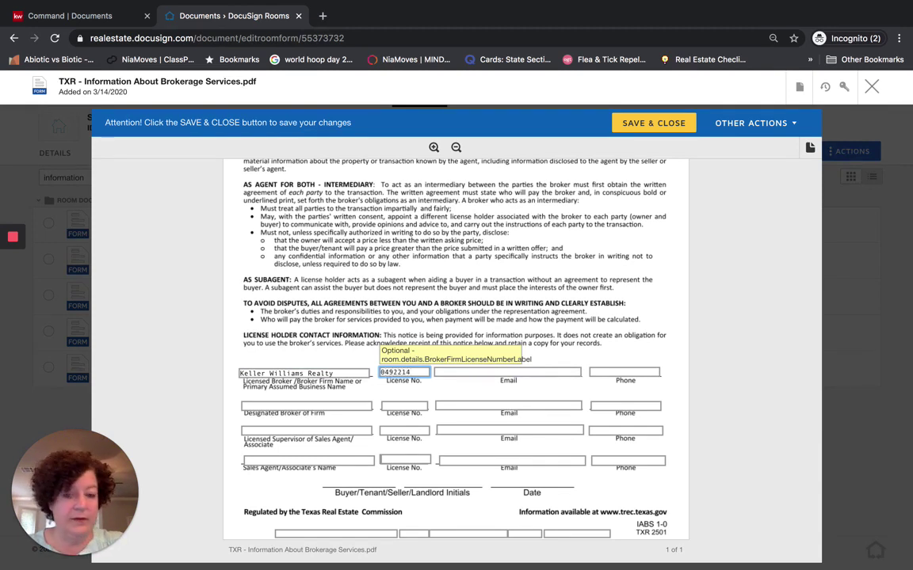
click(507, 372)
click(624, 371)
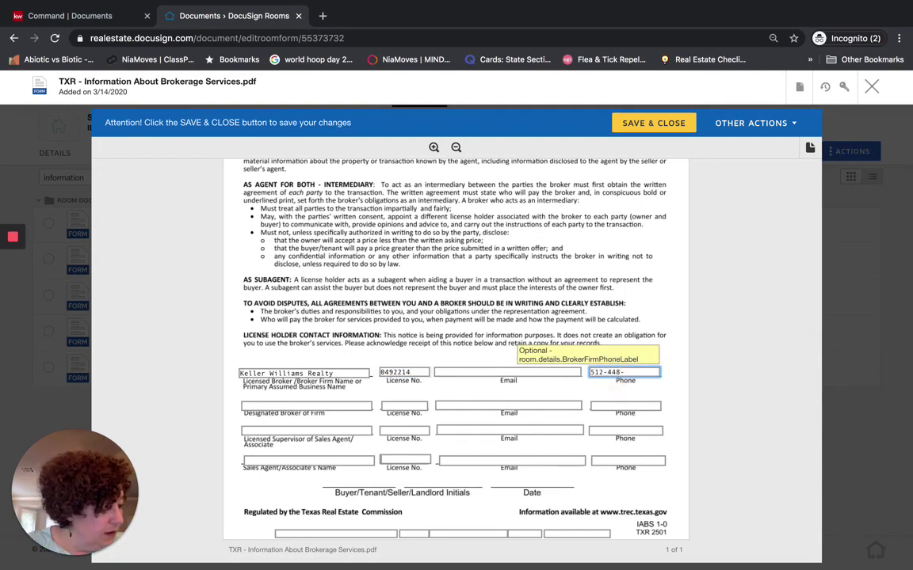
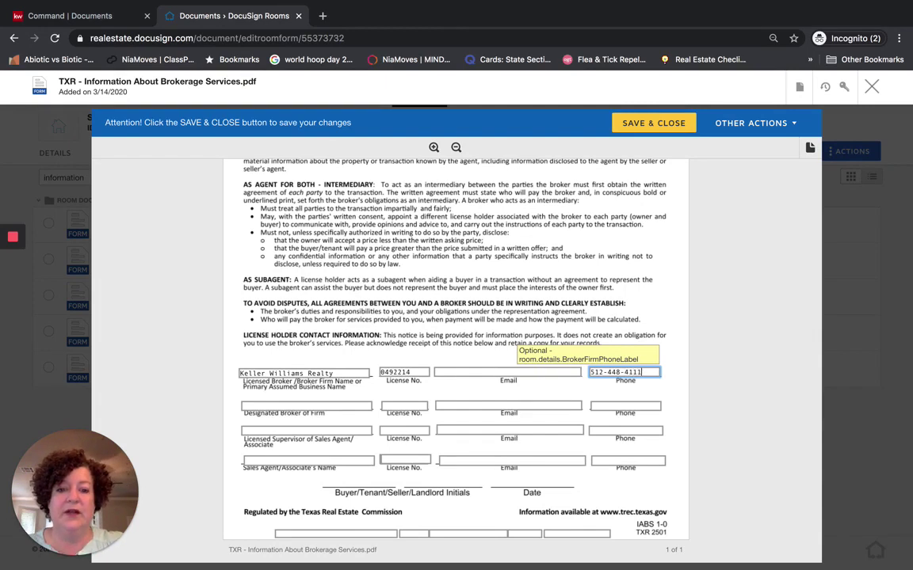
Fill the designated broker's name, license number and e-mail, reusing the firm's phone number
click(362, 405)
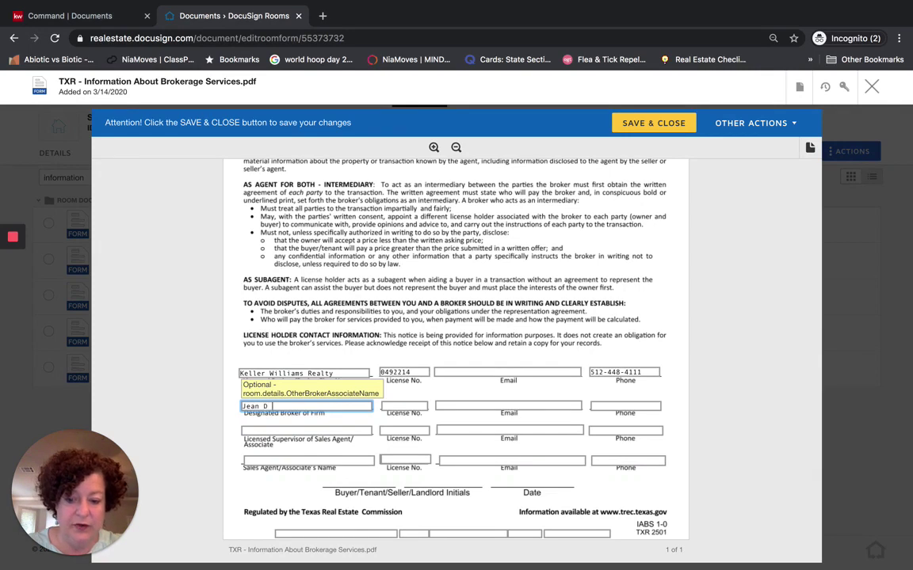
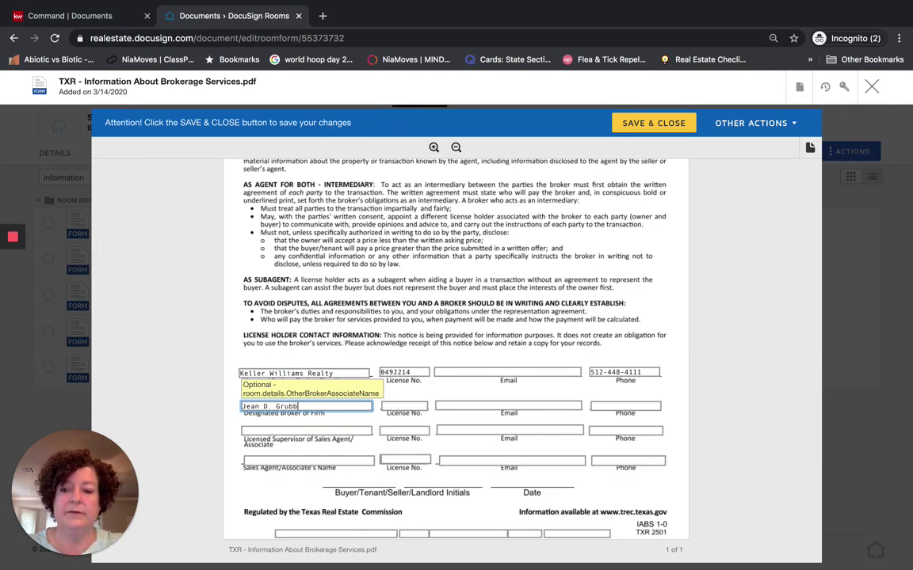
key(Tab)
text(032)
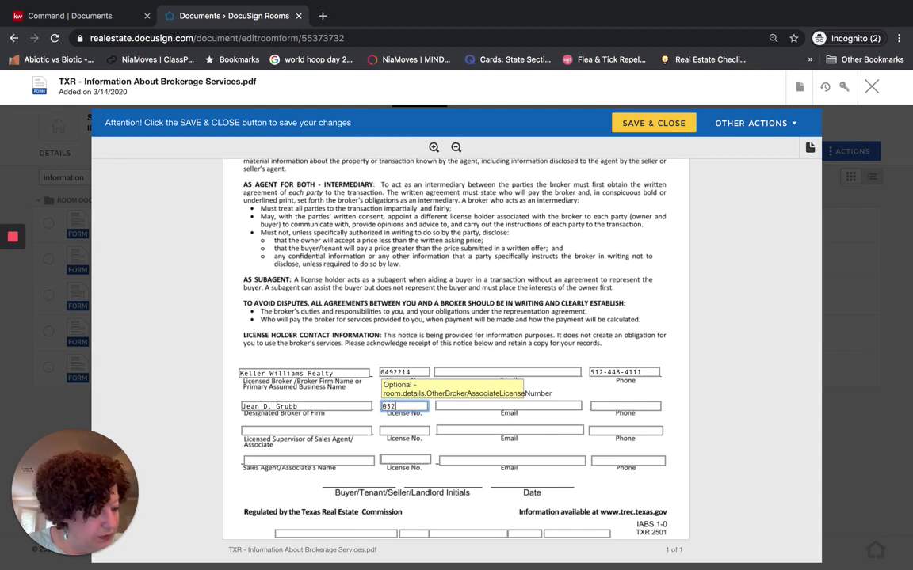
text(1636)
key(Tab)
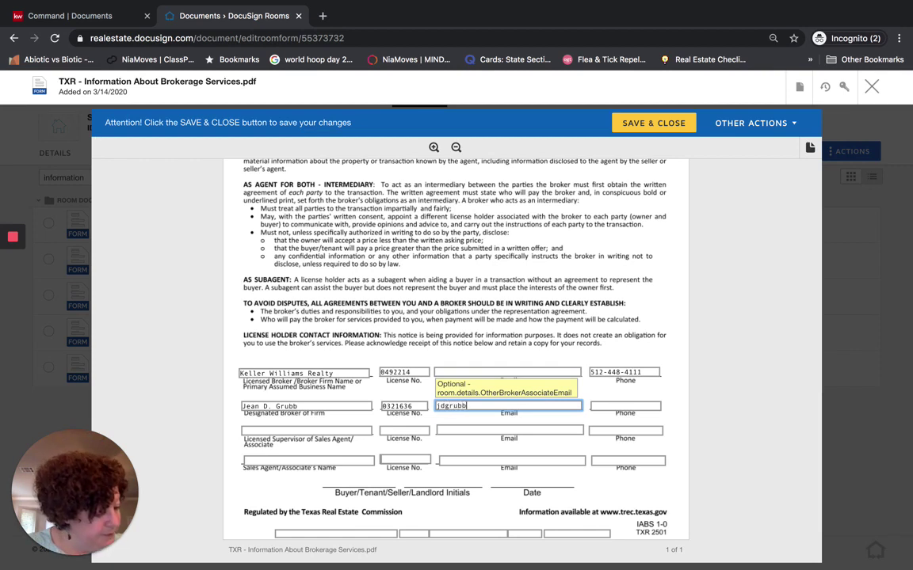
key(Tab)
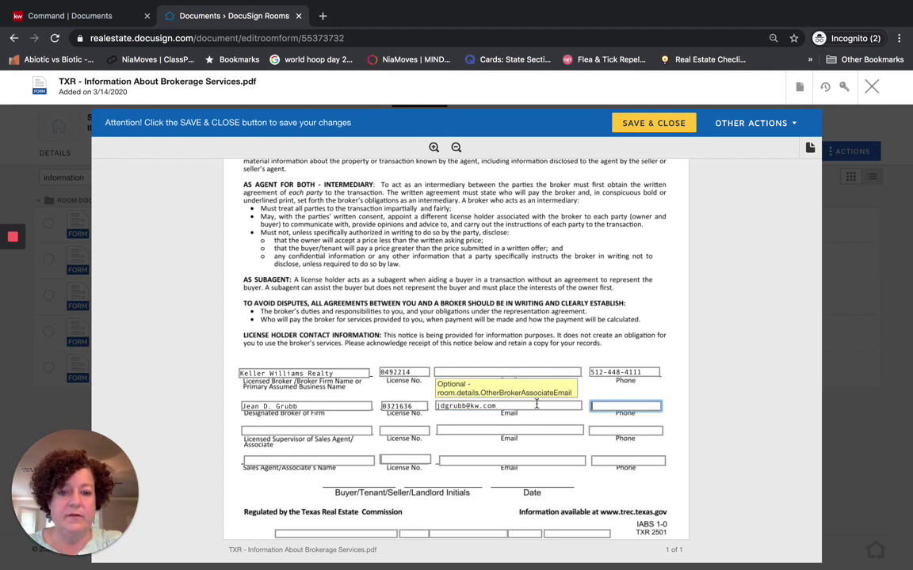
click(628, 373)
key(ctrl+c)
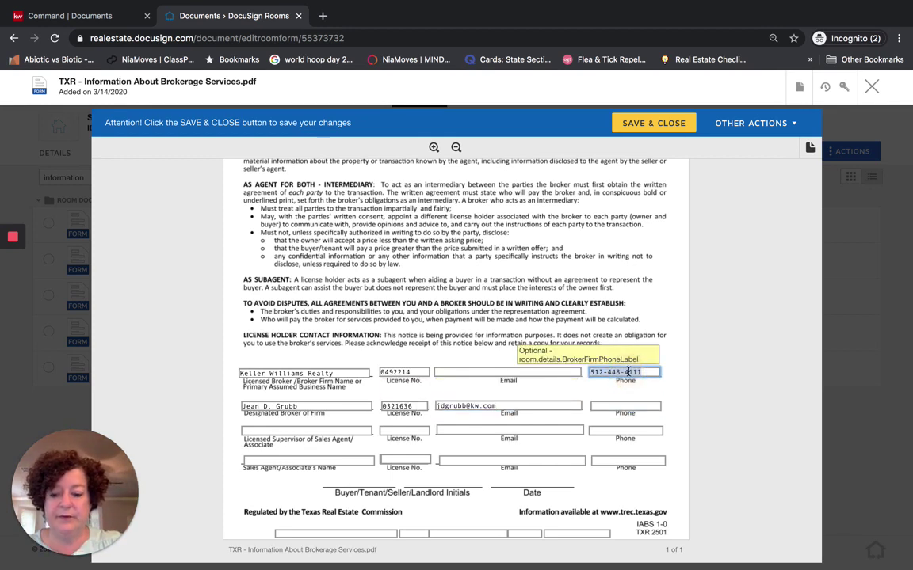
click(626, 406)
key(ctrl+v)
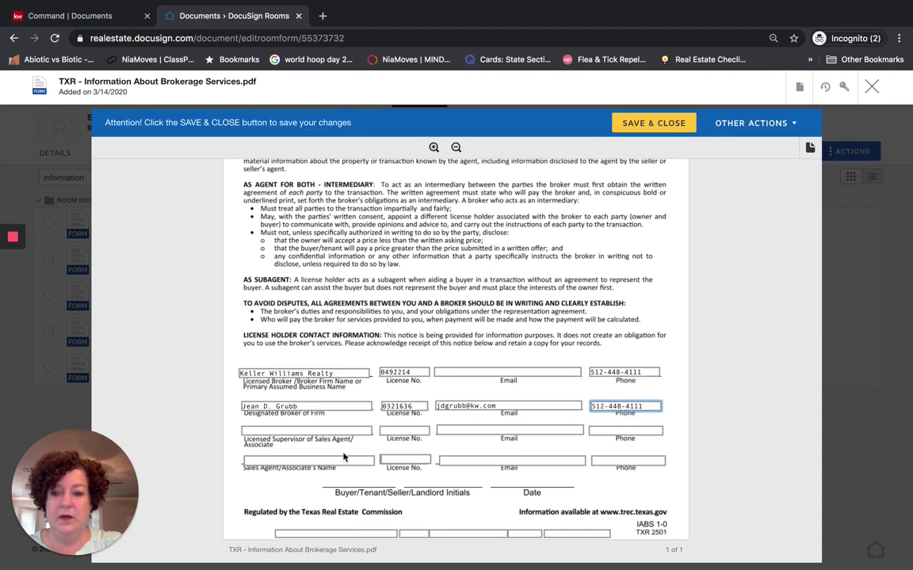
Enter the supervisor's name and e-mail and paste the firm's phone number for the supervisor
key(Tab)
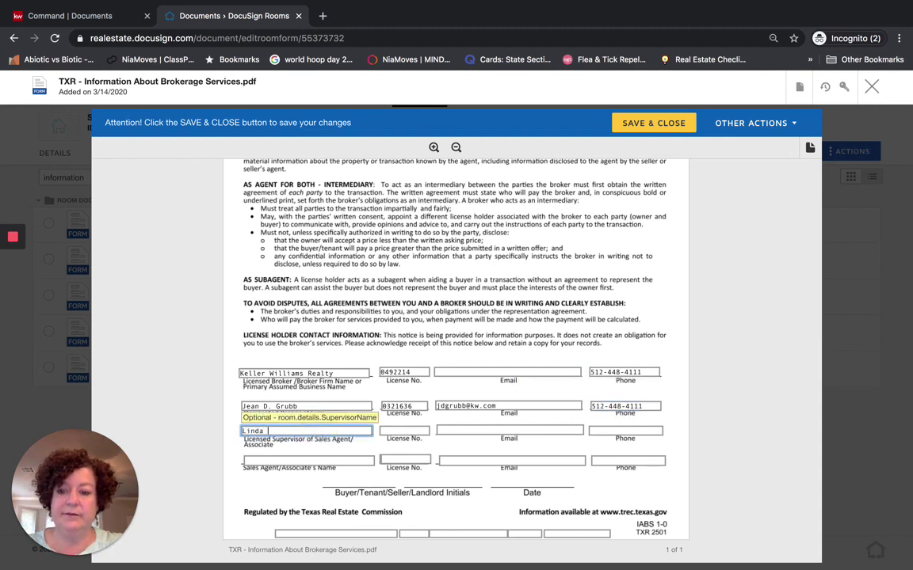
key(Tab)
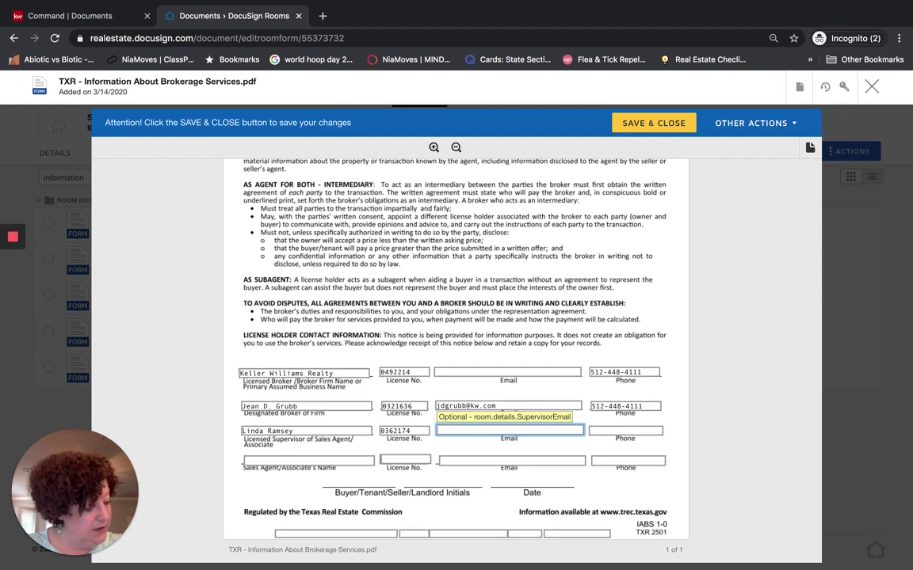
click(625, 430)
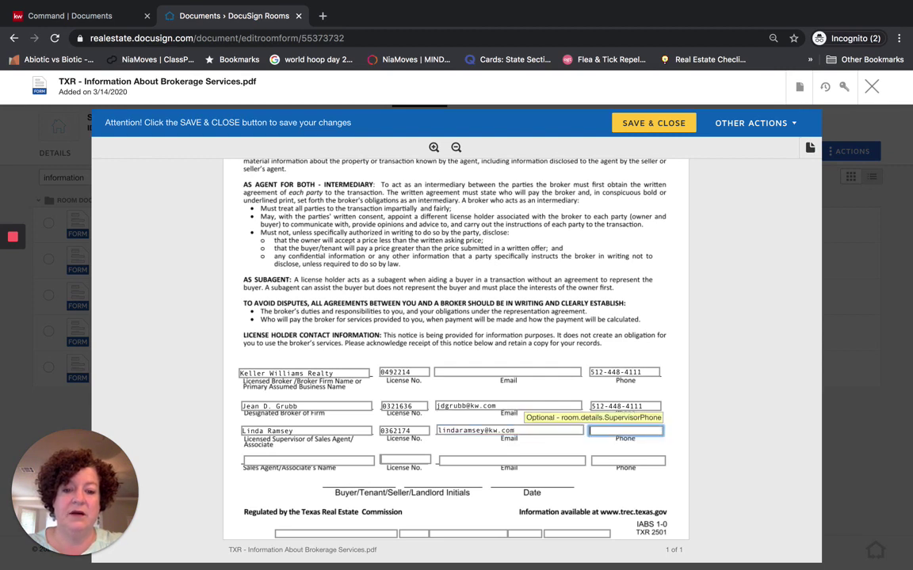
key(ctrl+v)
Fill the sales agent's name, license number, e-mail and phone, then save and close the form
key(Tab)
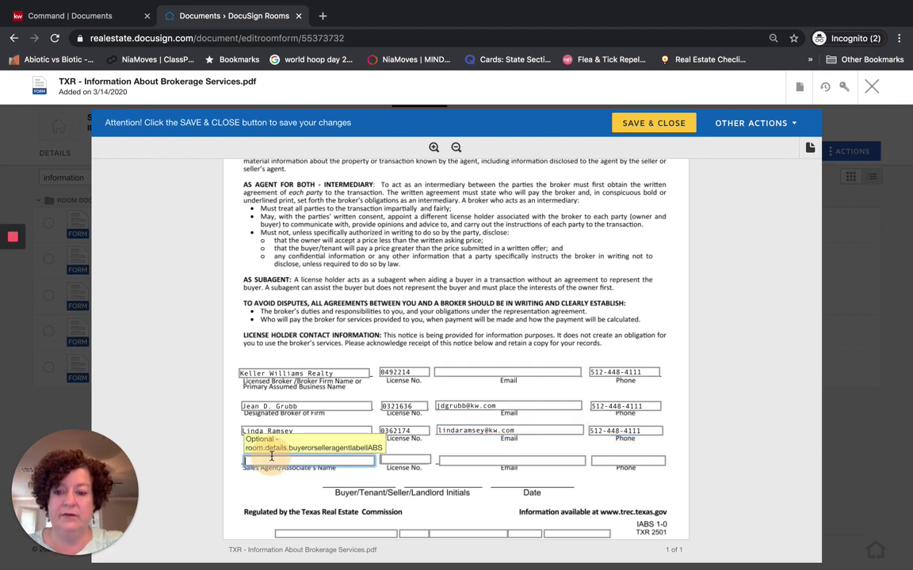
key(Tab)
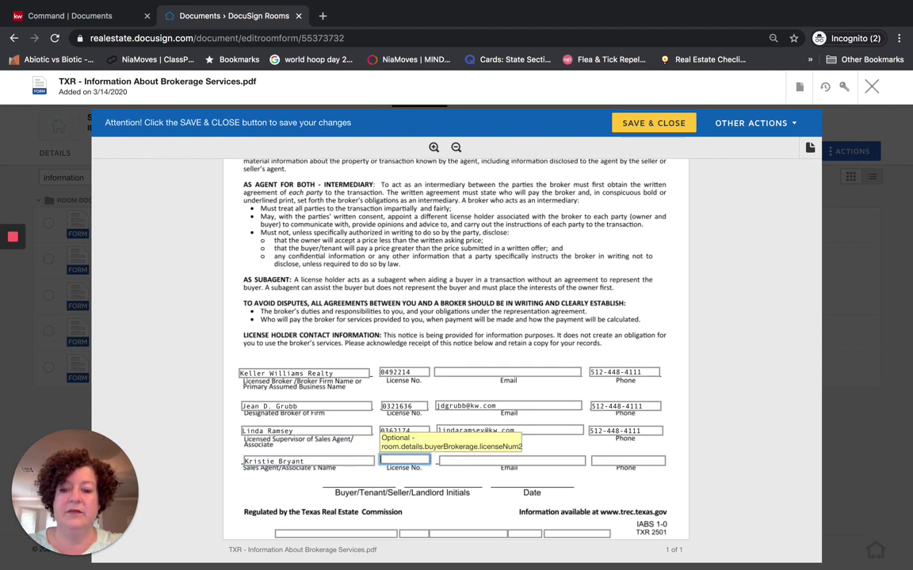
key(BackSpace)
key(BackSpace)
key(BackSpace)
text(Kr)
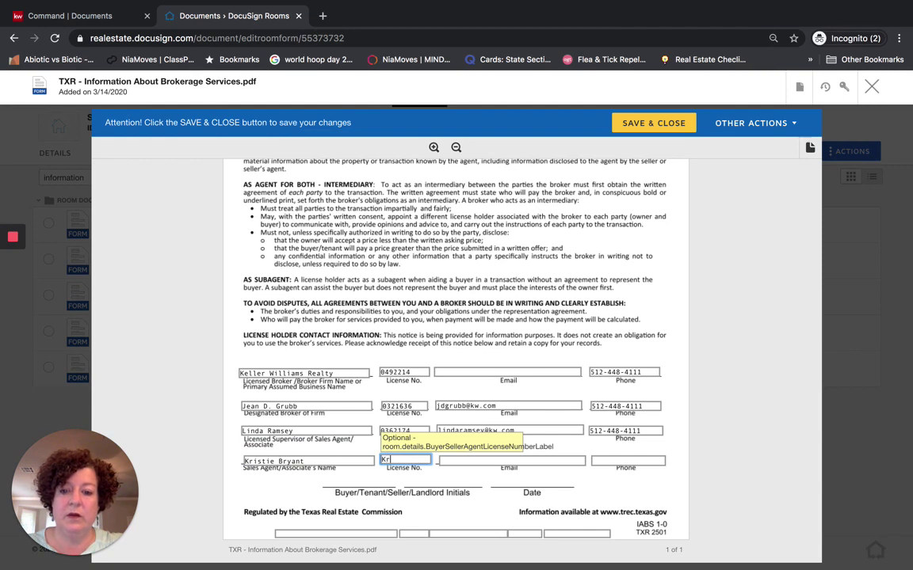
text(72199)
key(Tab)
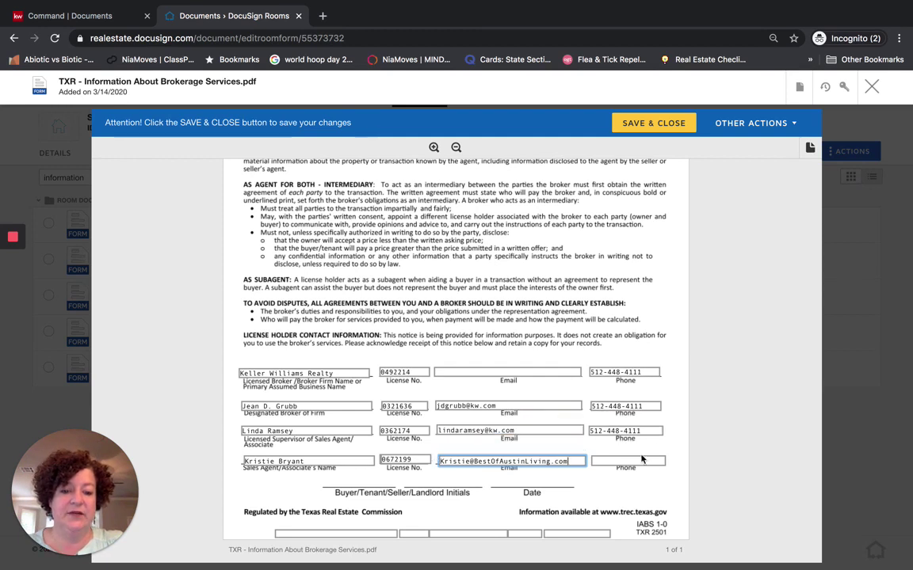
click(642, 459)
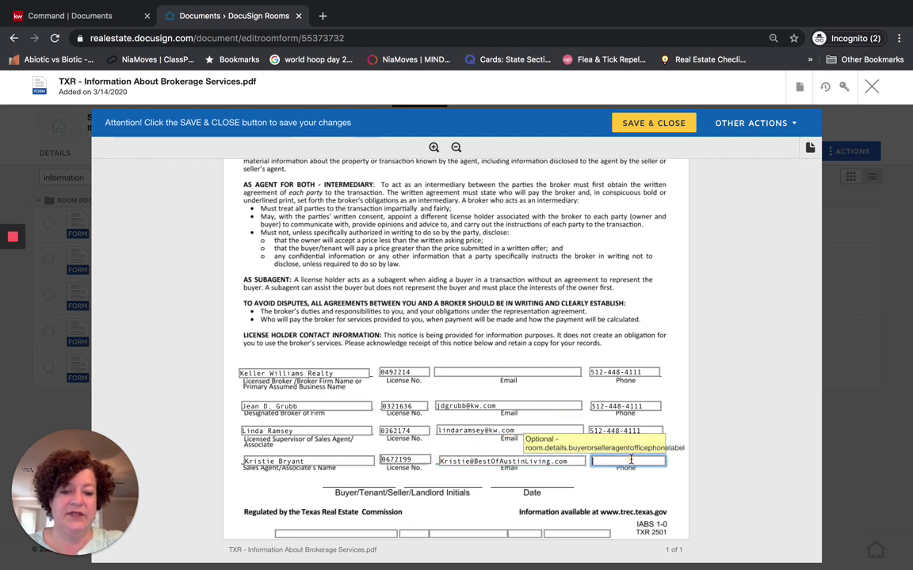
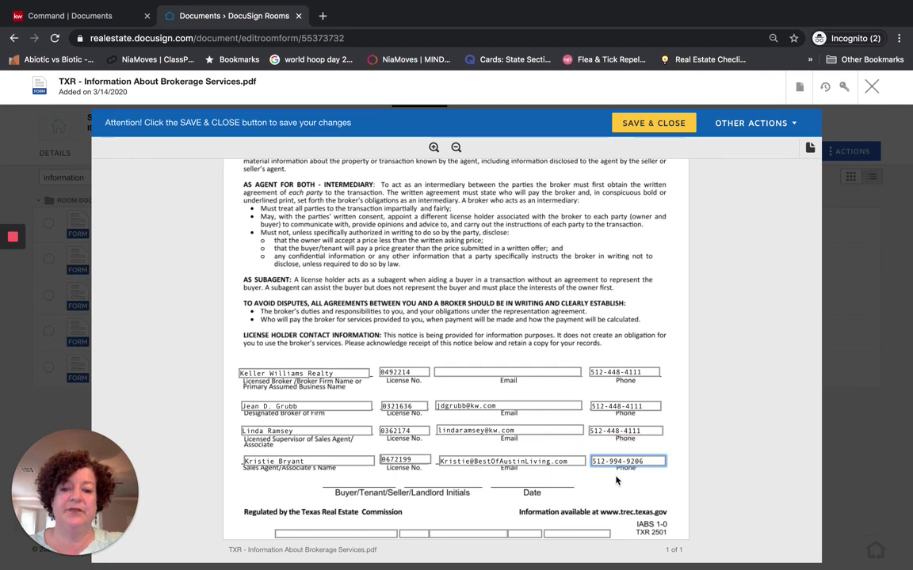
scroll(610, 486, down, 1)
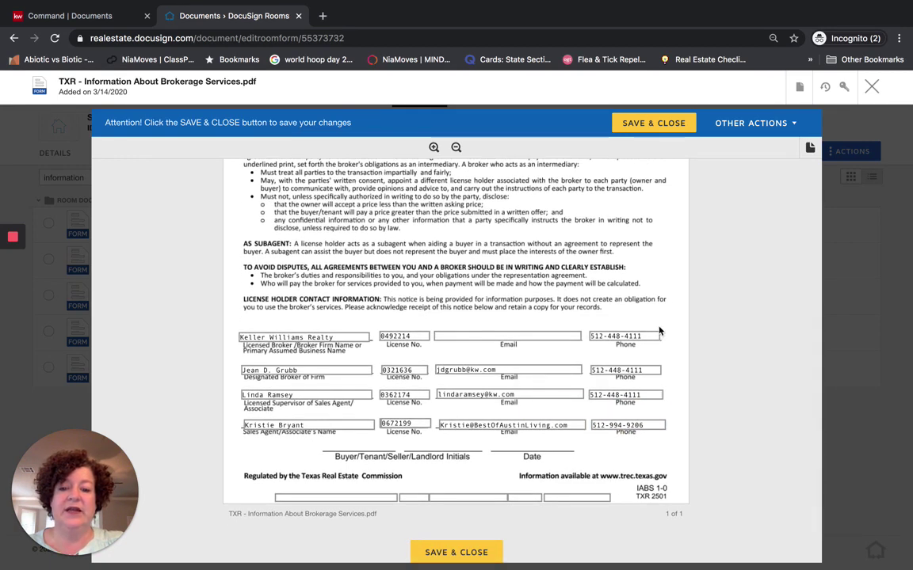
click(646, 123)
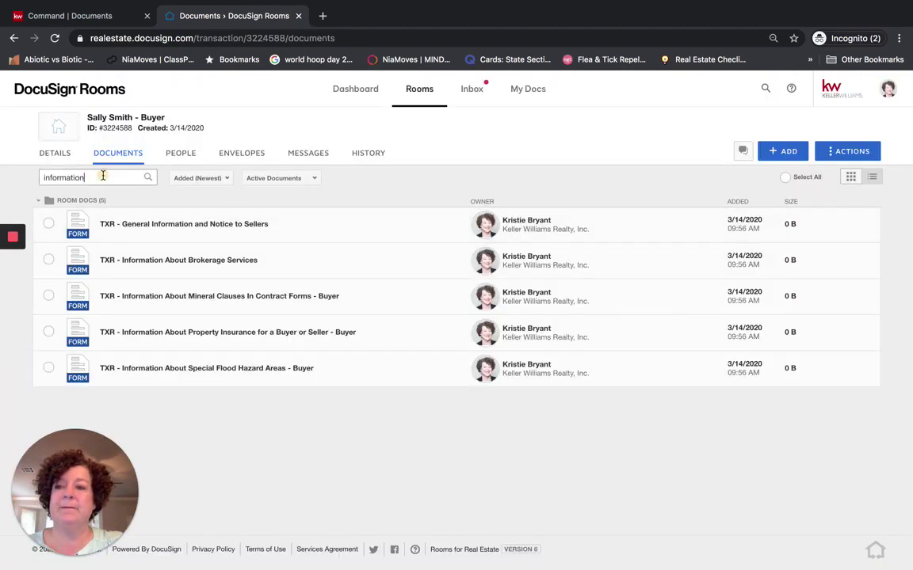
Search the documents for 'represe' and open TXR - Residential Buyer Tenant Representation Agreement
drag(102, 175, 28, 183)
text(represe)
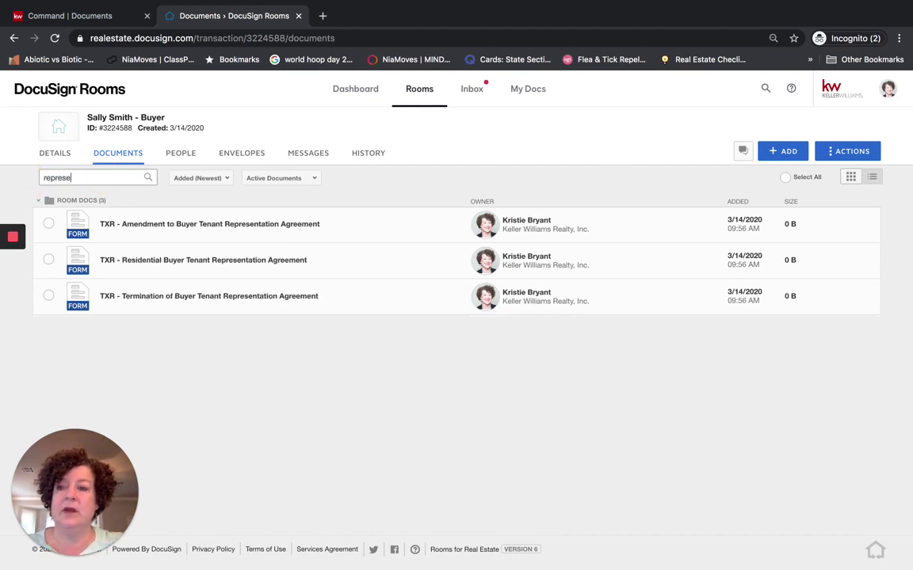
click(156, 260)
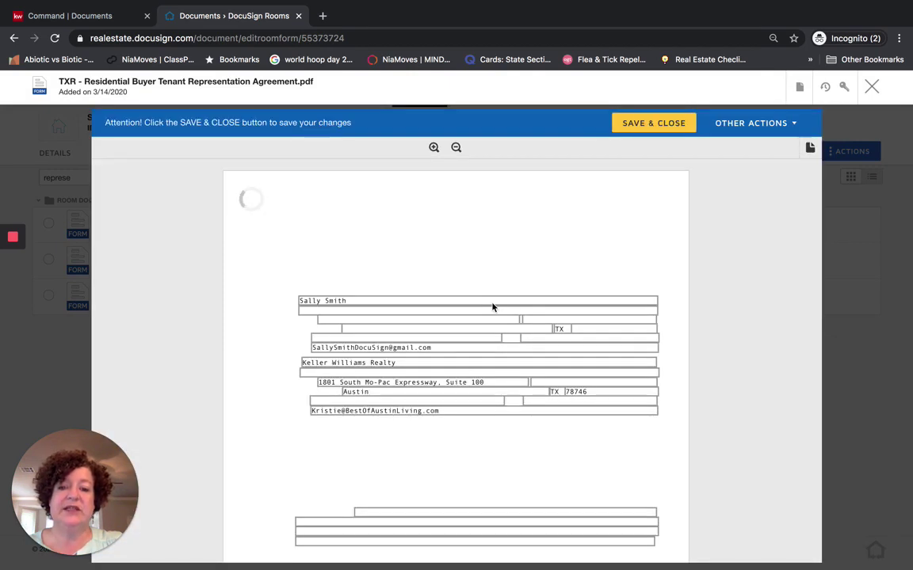
Enter Austin area as the agreement's market area
scroll(507, 333, down, 1)
scroll(512, 340, down, 1)
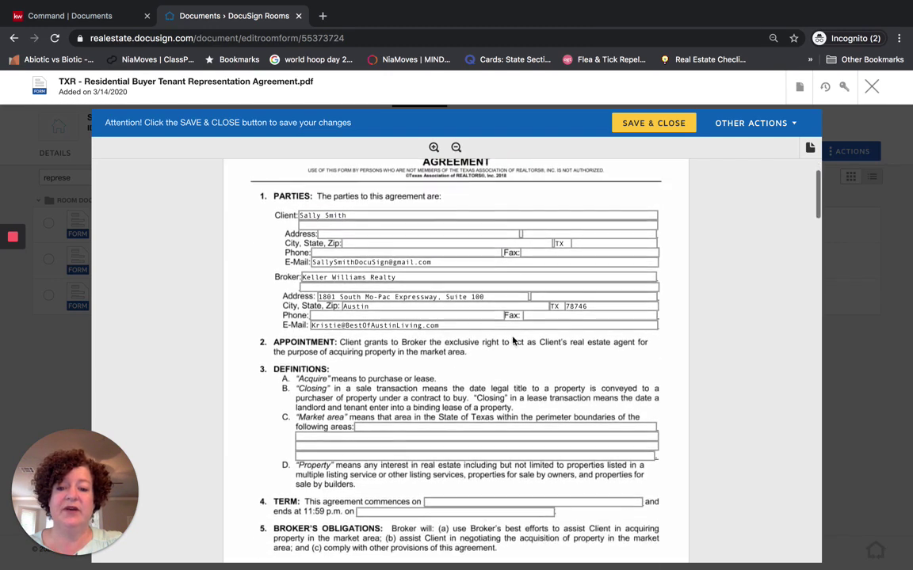
click(412, 427)
text(Austin area)
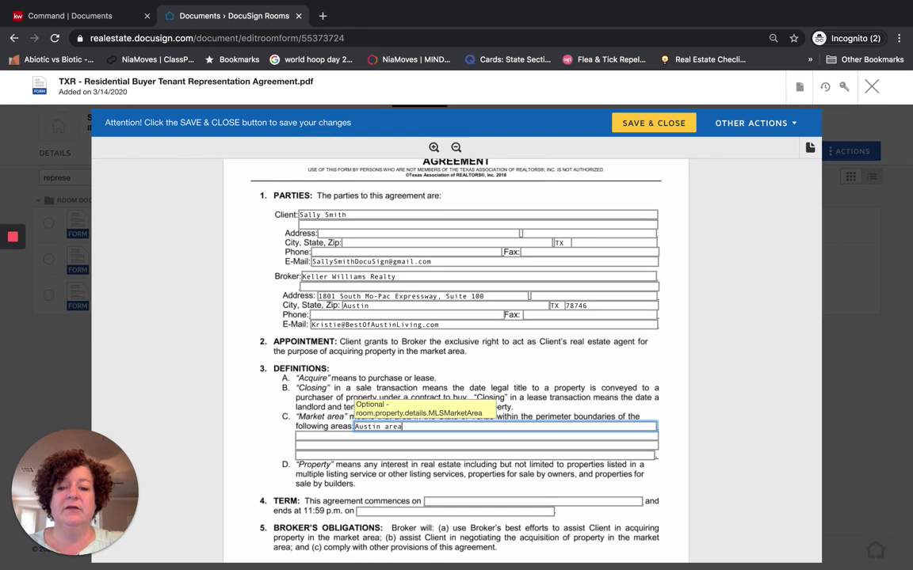
Set the agreement term from 3/14/2020 to 12/31/2020, then save and close the form
scroll(494, 456, down, 1)
click(495, 455)
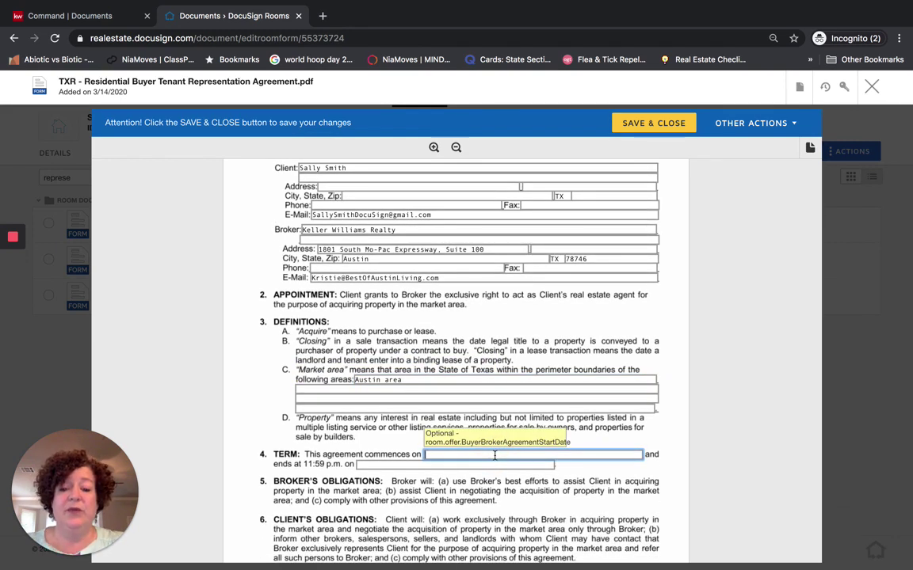
text(3/14/)
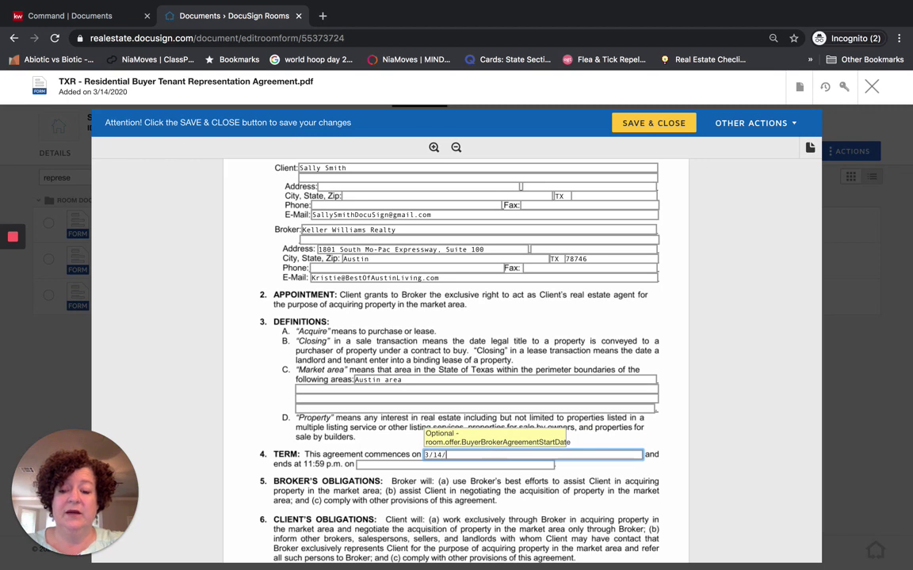
text(2020)
click(438, 465)
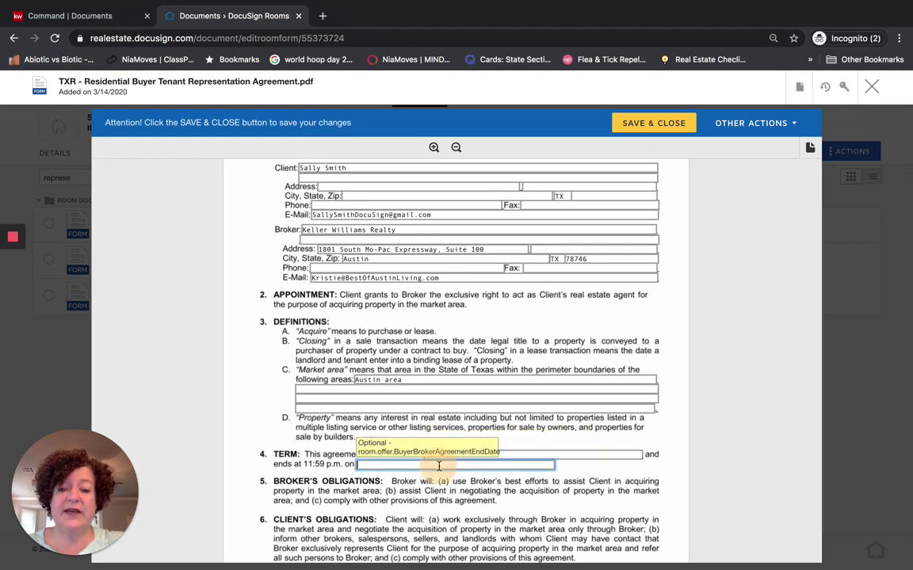
text(12/31/20)
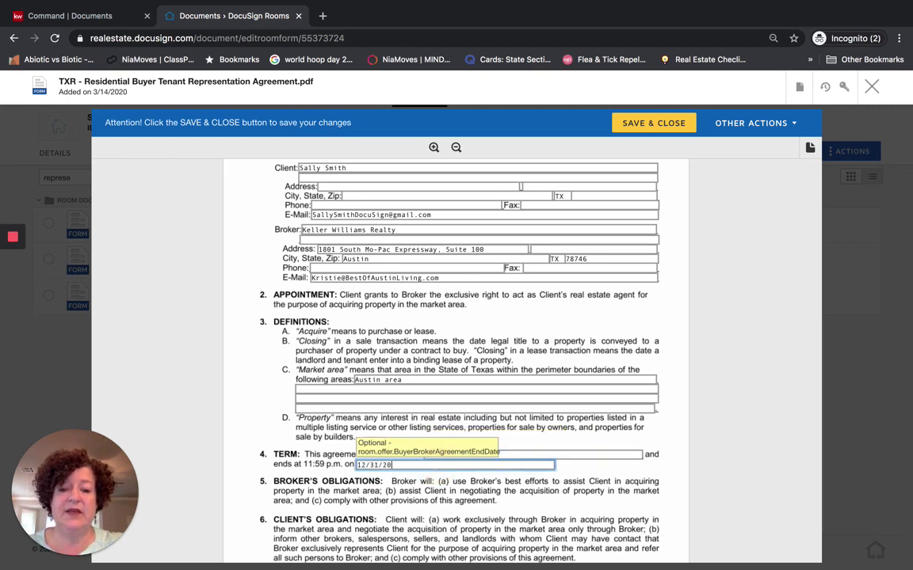
text(20)
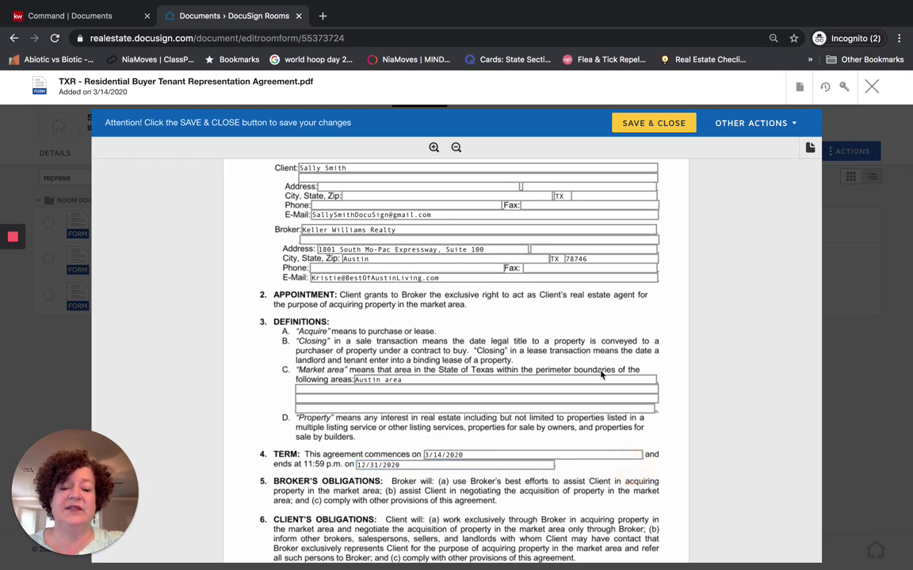
scroll(540, 332, down, 3)
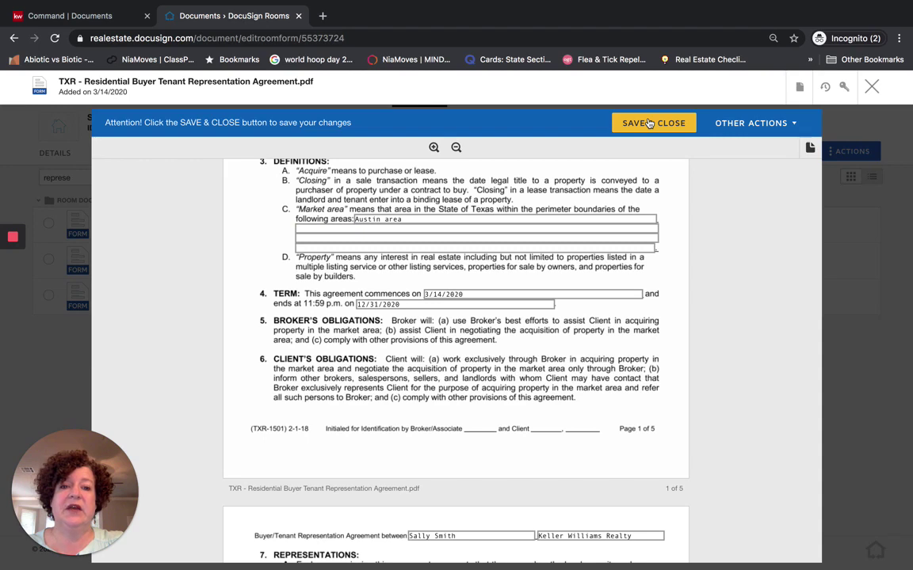
click(648, 123)
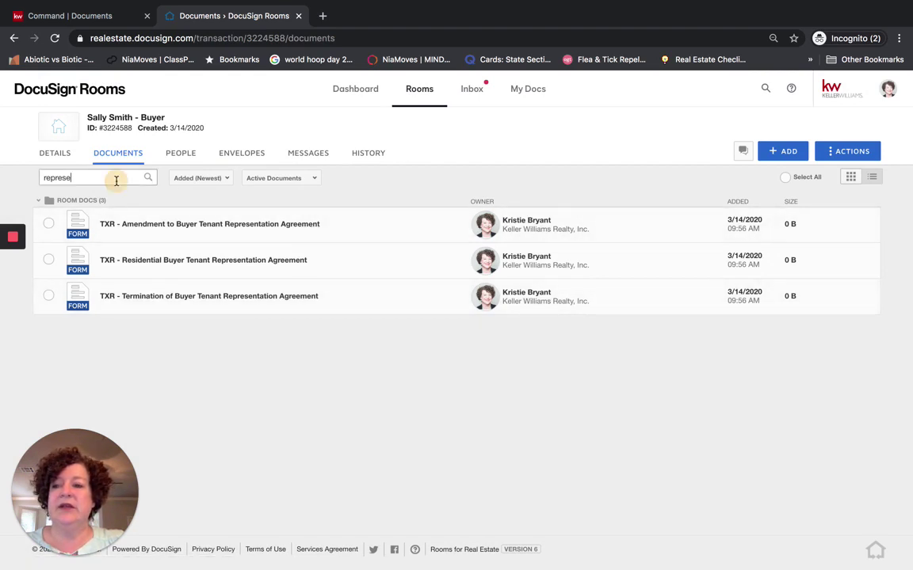
Search for 'information' and tick the Information About Brokerage Services form
drag(117, 180, 31, 179)
key(BackSpace)
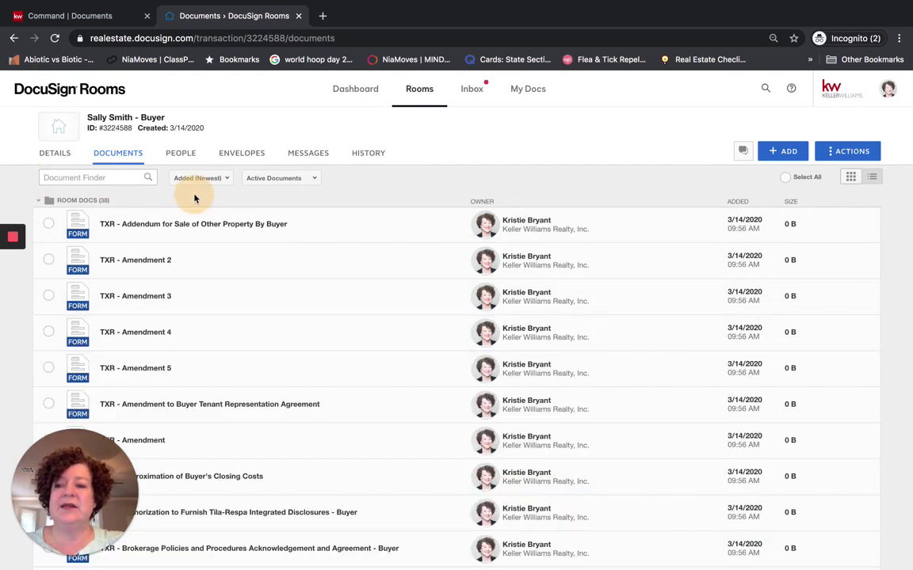
click(97, 179)
text(information)
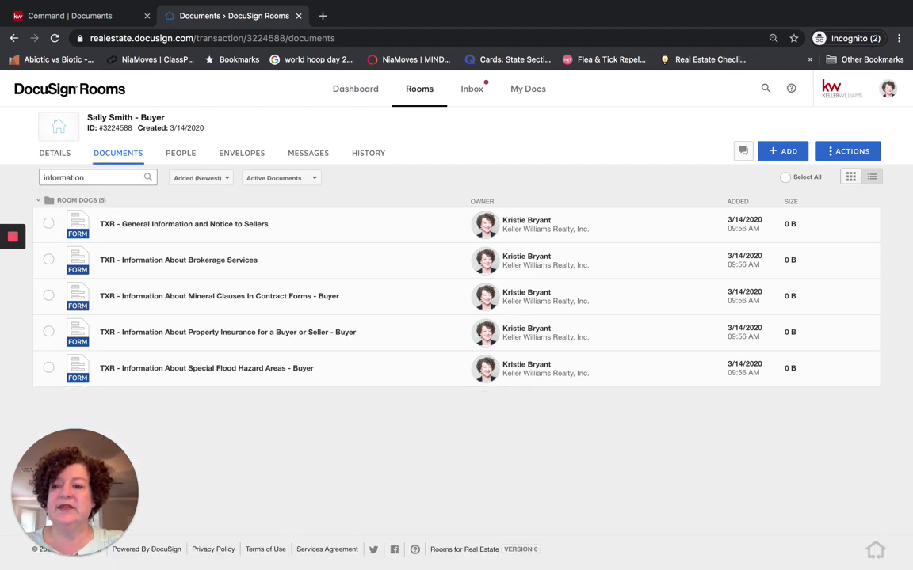
click(48, 259)
Search and tick the General Information and Notice to Sellers and Residential Buyer Tenant Representation forms
drag(83, 179, 43, 174)
text(general info)
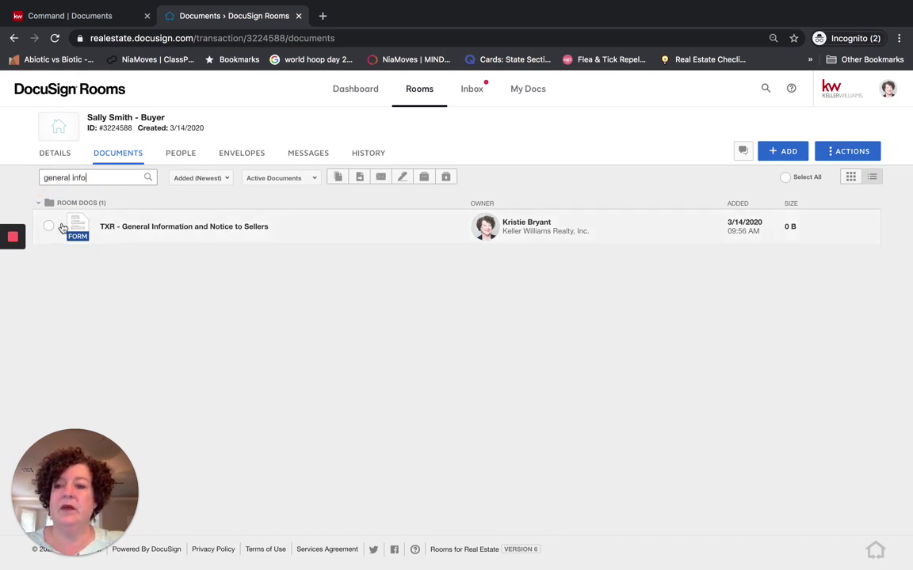
click(49, 227)
drag(146, 177, 40, 178)
text(representation)
click(48, 262)
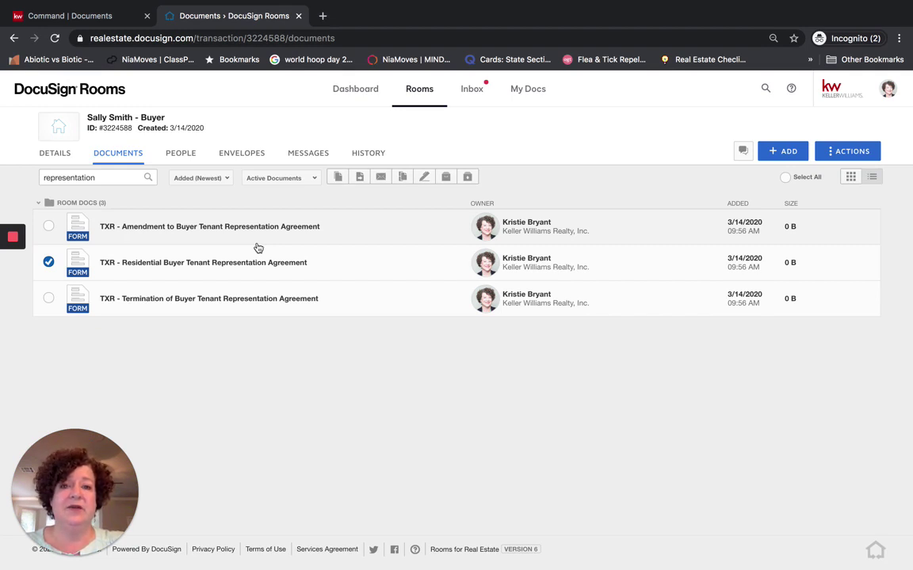
Clear the search so all 38 room documents are listed again
drag(103, 178, 29, 177)
key(BackSpace)
scroll(265, 297, down, 6)
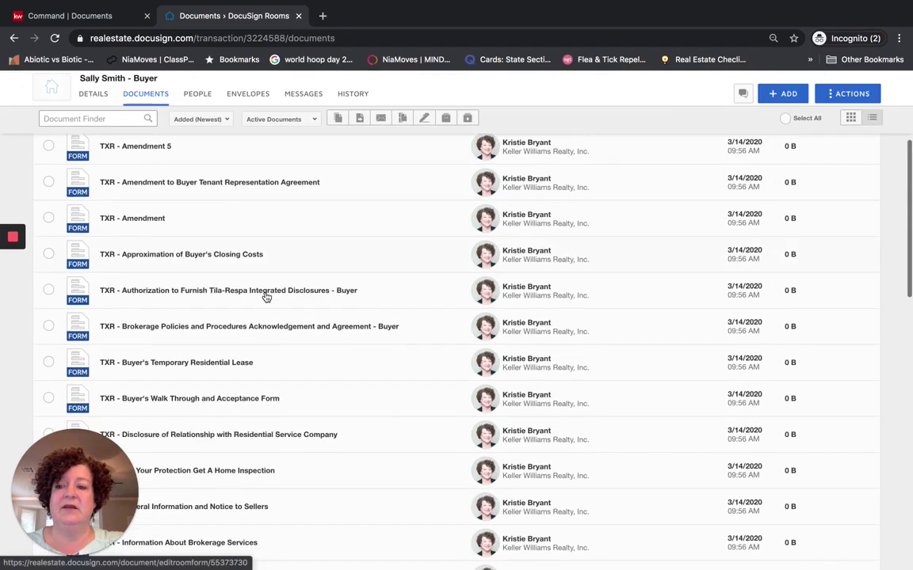
scroll(266, 297, down, 10)
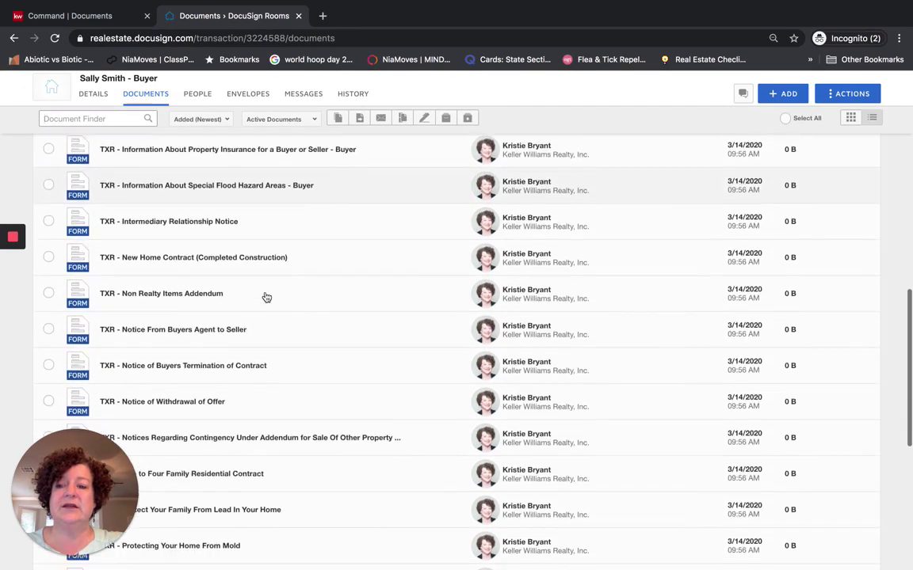
scroll(266, 297, down, 5)
scroll(266, 297, up, 1)
scroll(266, 297, up, 15)
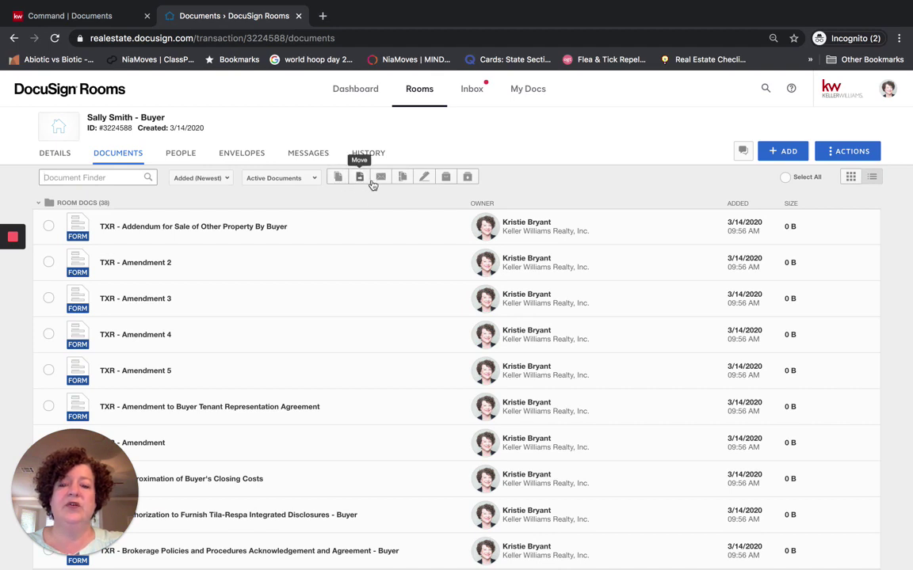
Start a DocuSign envelope named Please DocuSign Buyer Representation Agreement from the picked forms
click(423, 178)
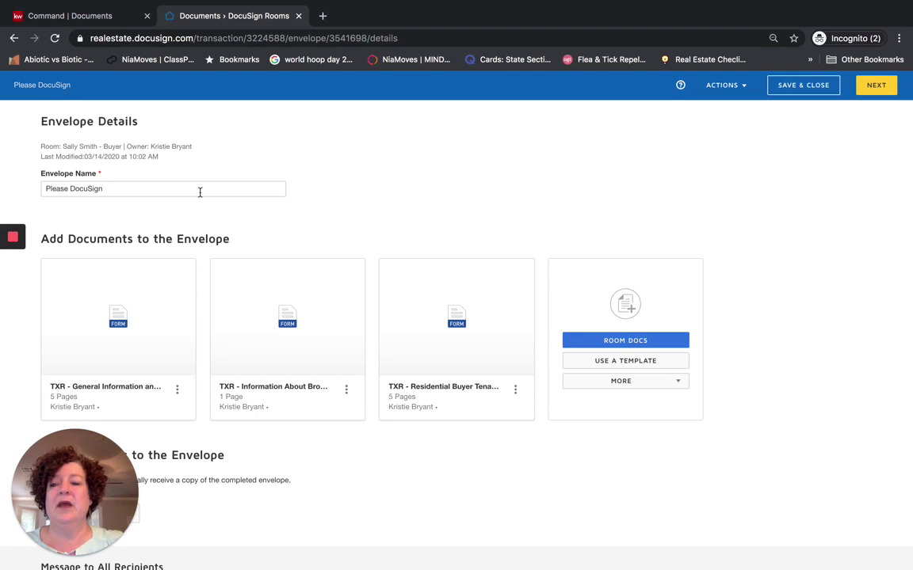
click(175, 191)
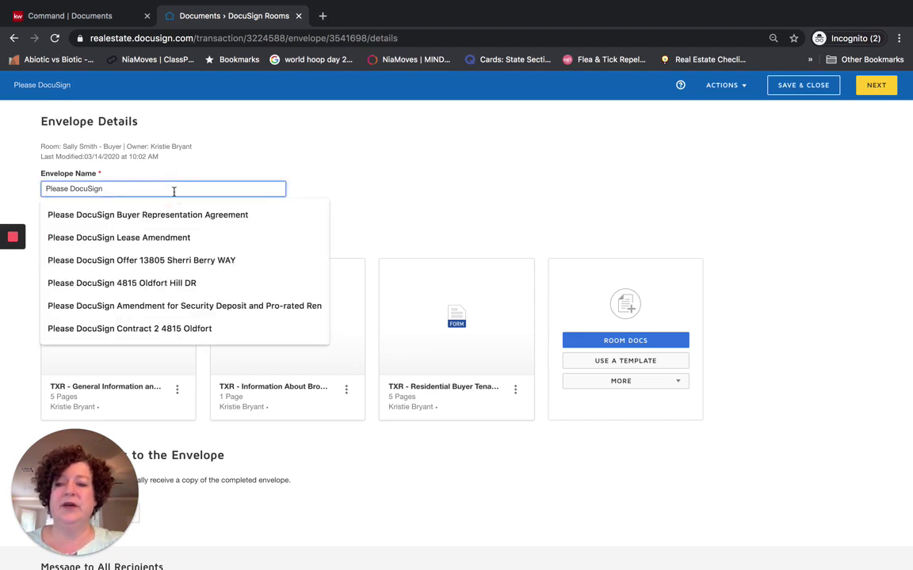
click(179, 214)
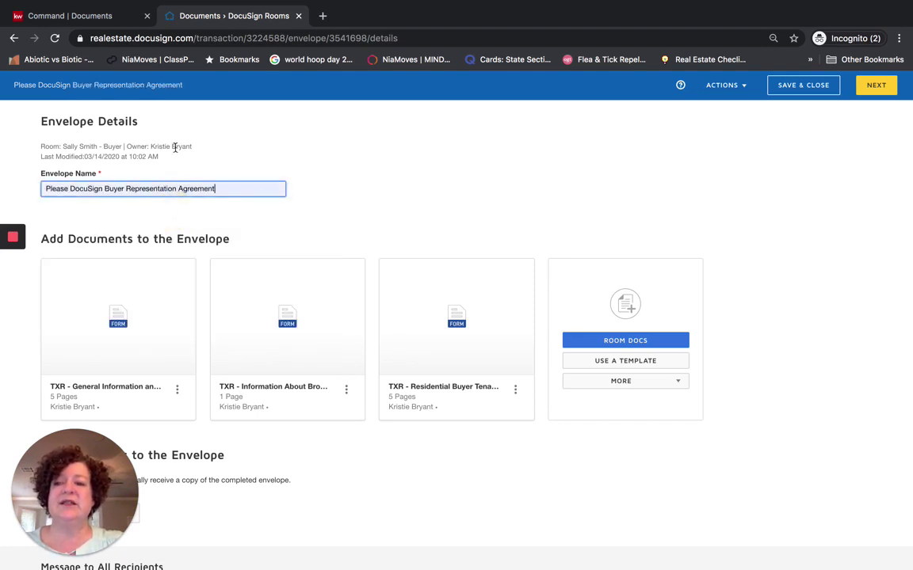
scroll(328, 204, down, 2)
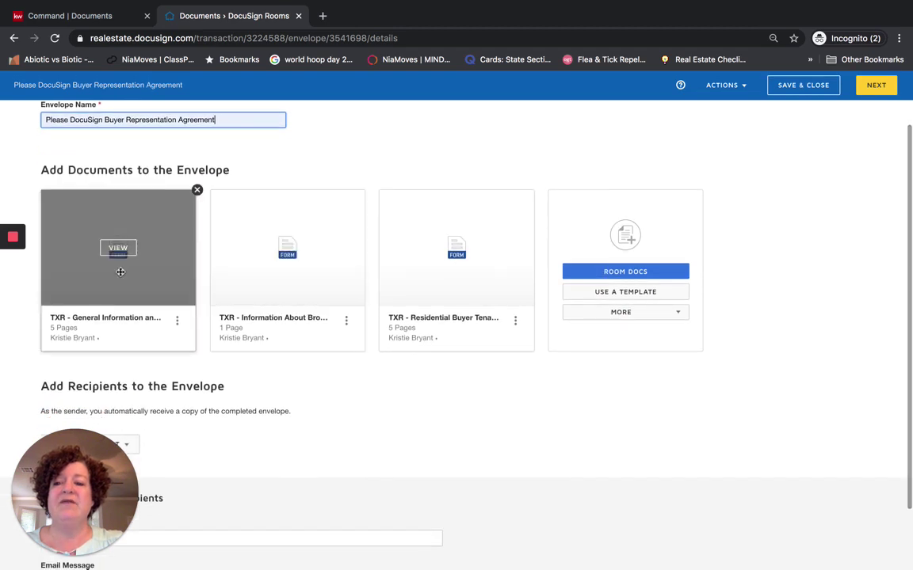
Reorder the forms: Information About Brokerage Services first, General Information second, Residential Buyer last
drag(263, 275, 96, 261)
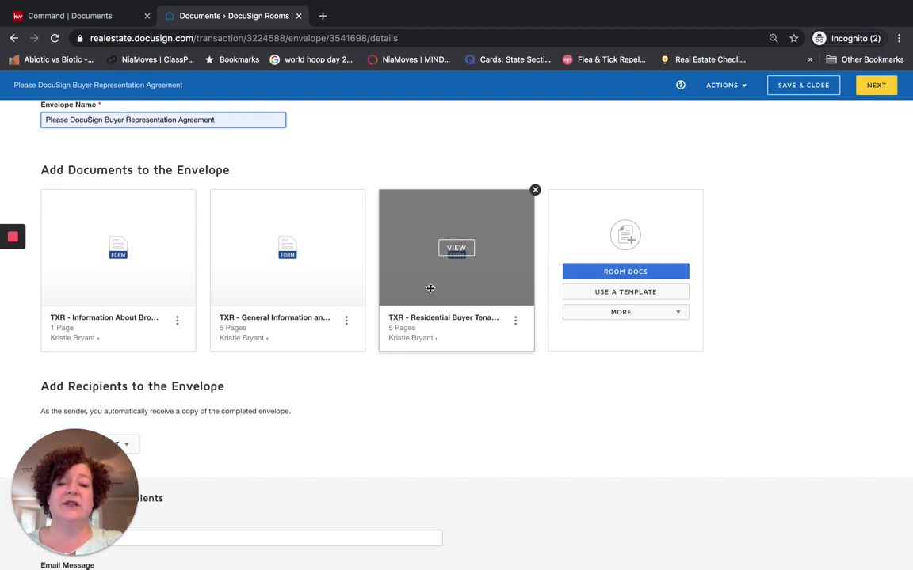
drag(430, 288, 428, 289)
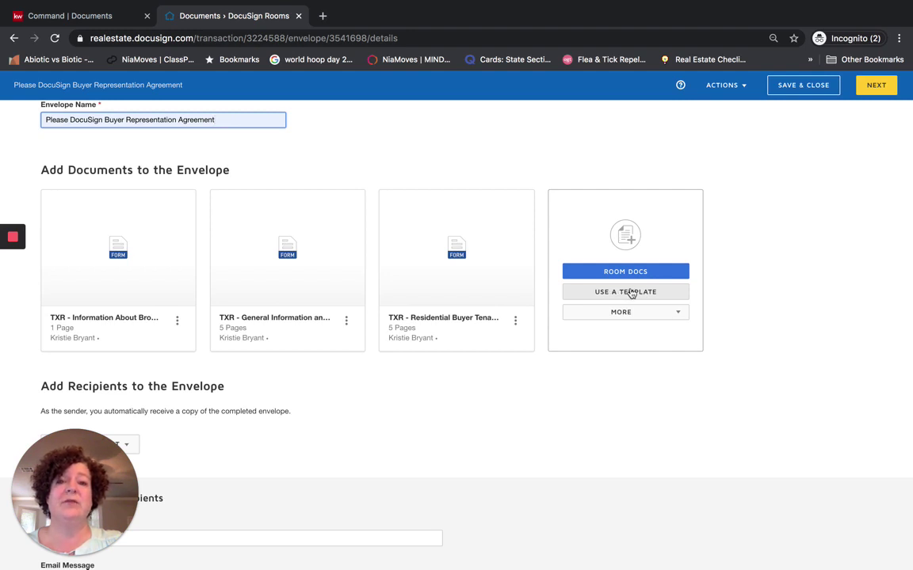
scroll(526, 357, down, 2)
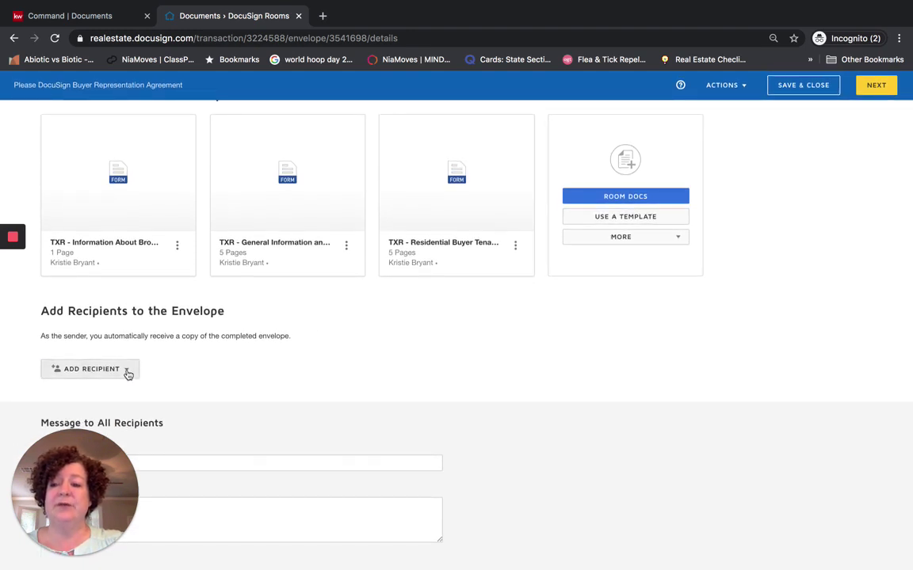
click(126, 370)
drag(91, 467, 802, 468)
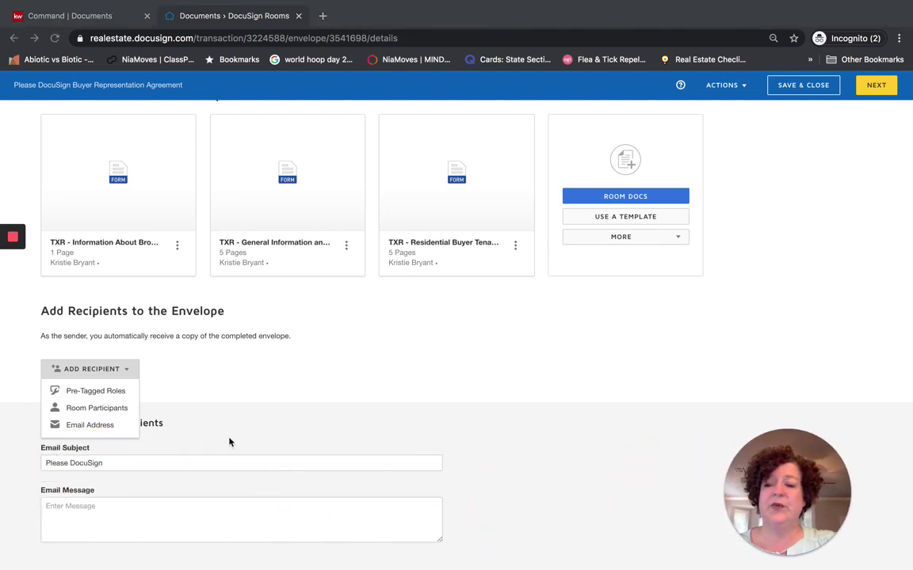
Add pre-tagged roles Buyer One (the client) and Buyer Agent (the agent) as recipients
click(88, 396)
click(74, 392)
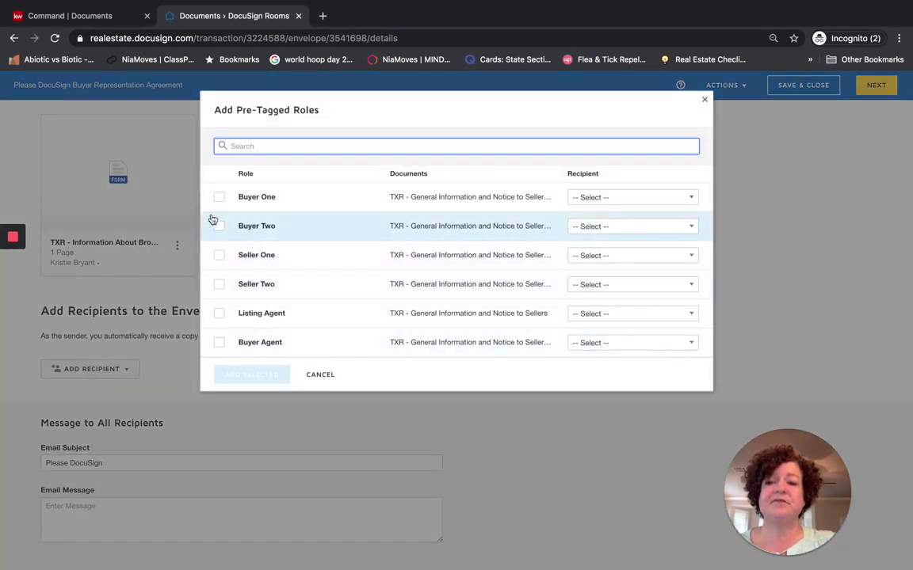
click(220, 198)
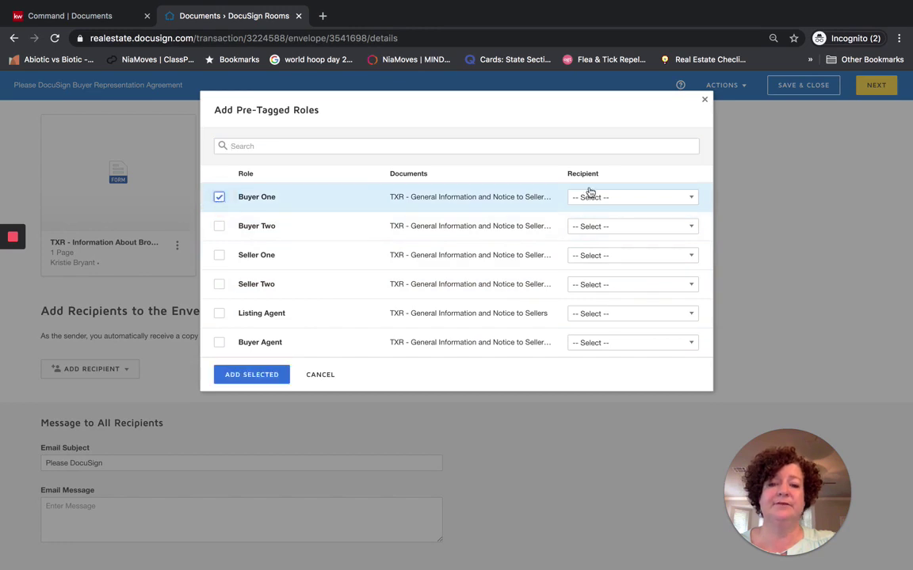
click(615, 198)
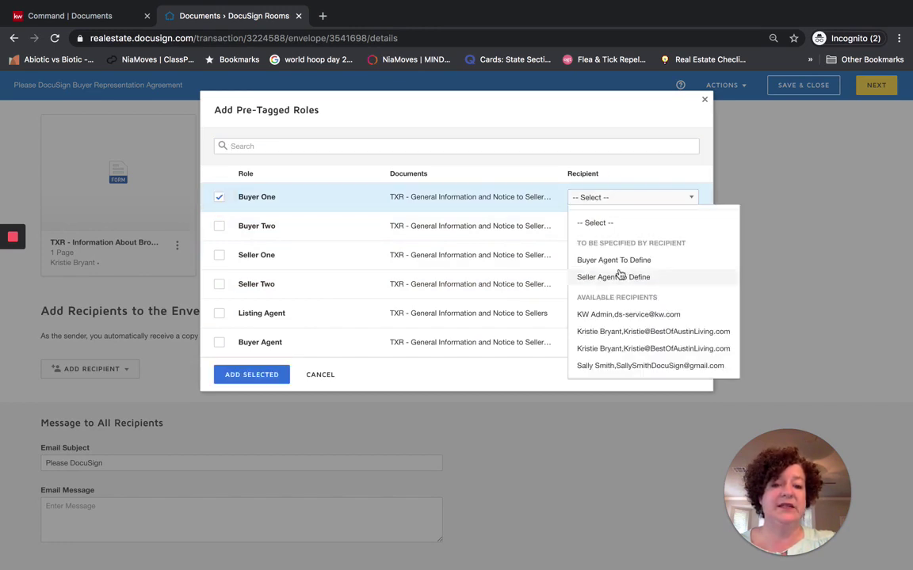
click(611, 366)
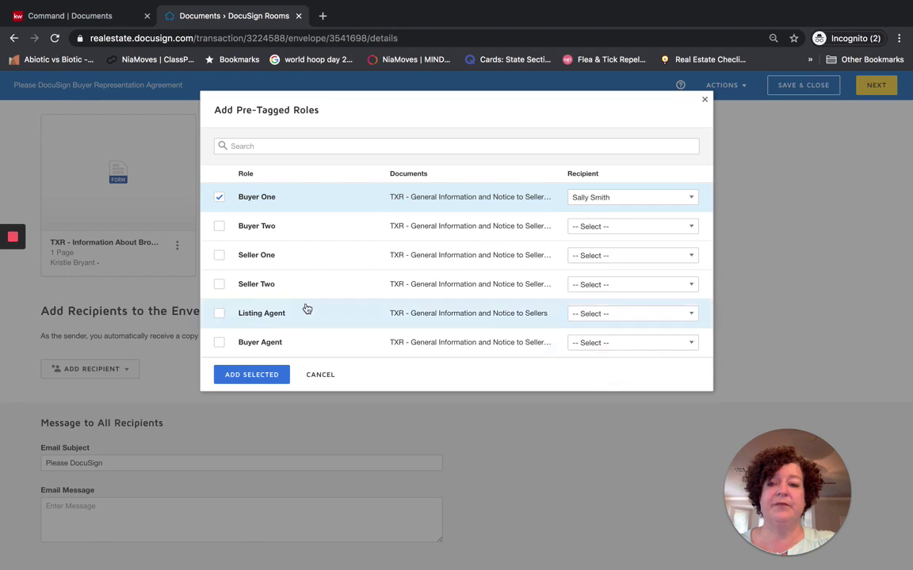
click(220, 344)
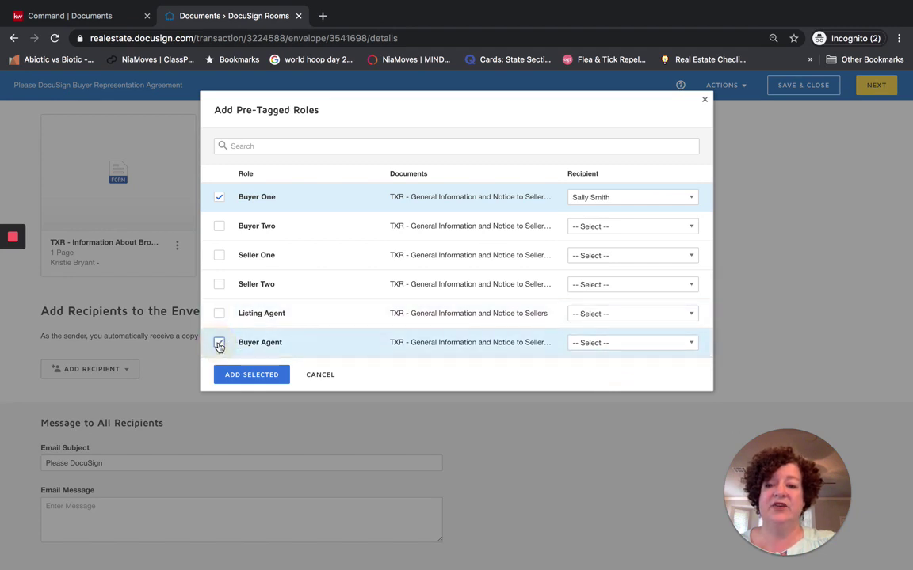
click(626, 347)
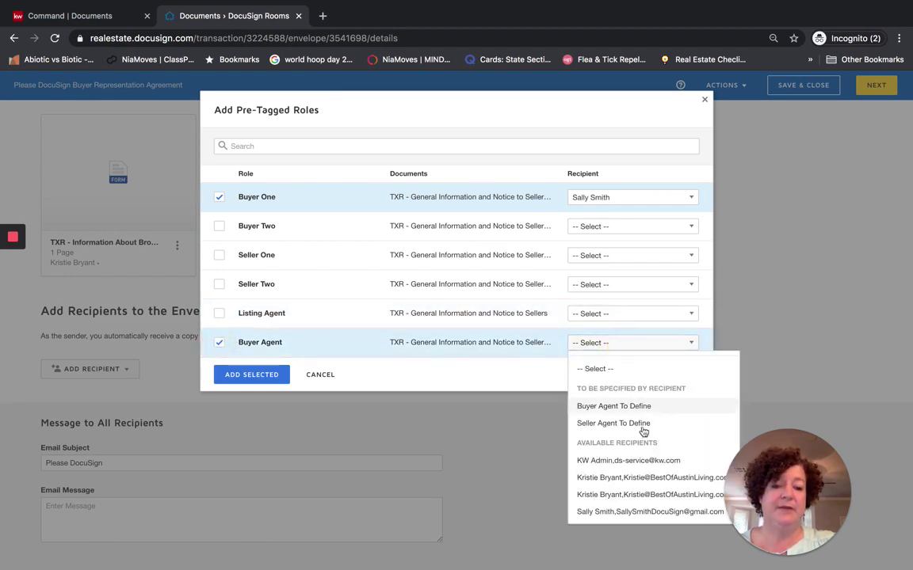
click(639, 479)
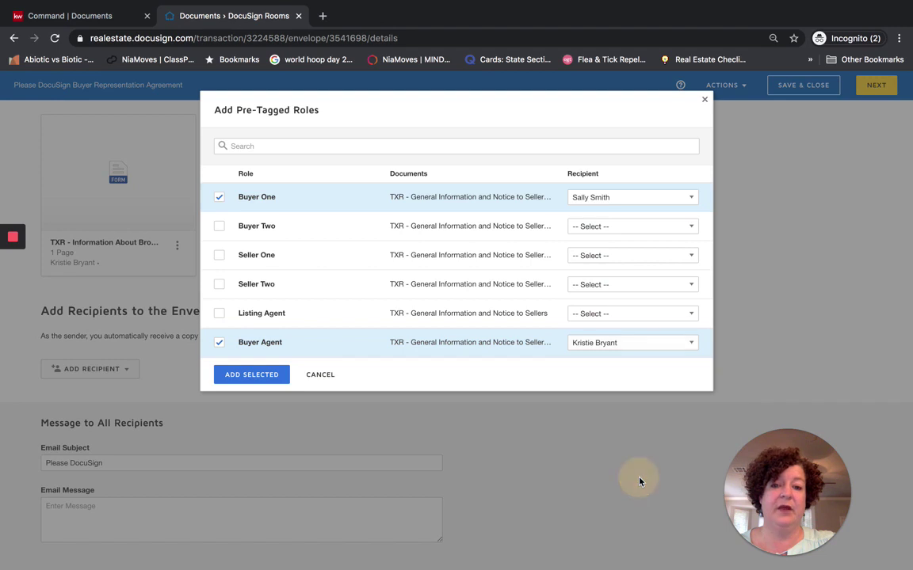
click(252, 377)
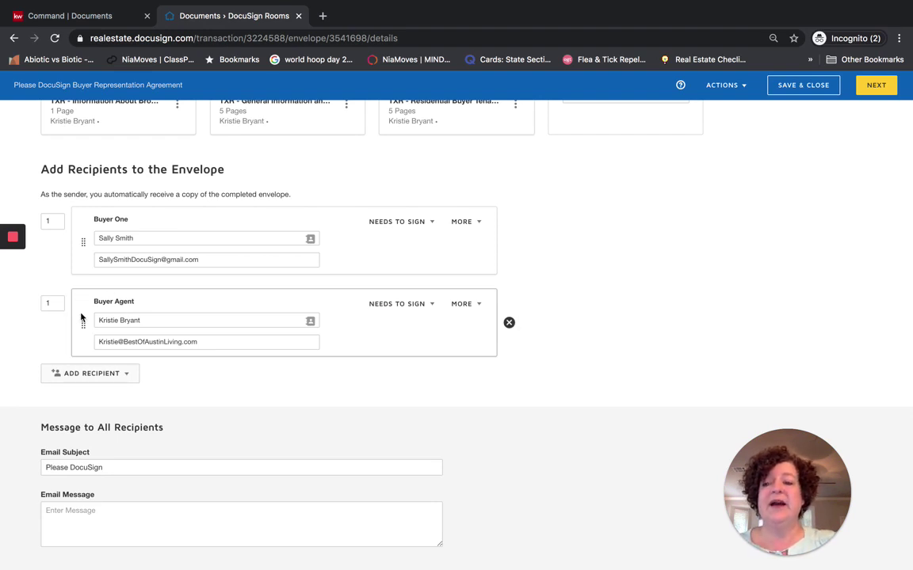
Change Buyer One's routing order to 2, leaving Buyer Agent signing first
click(52, 221)
key(BackSpace)
text(2)
click(46, 247)
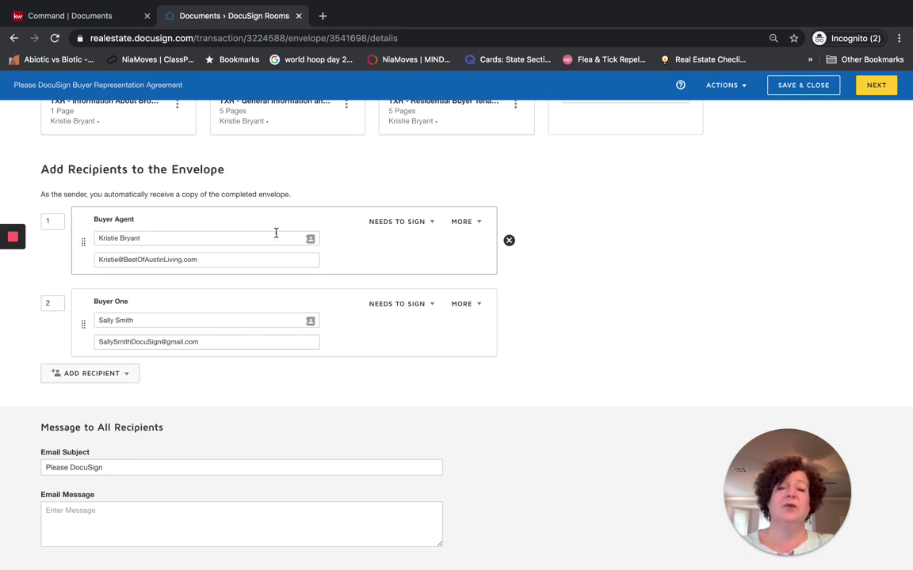
click(414, 224)
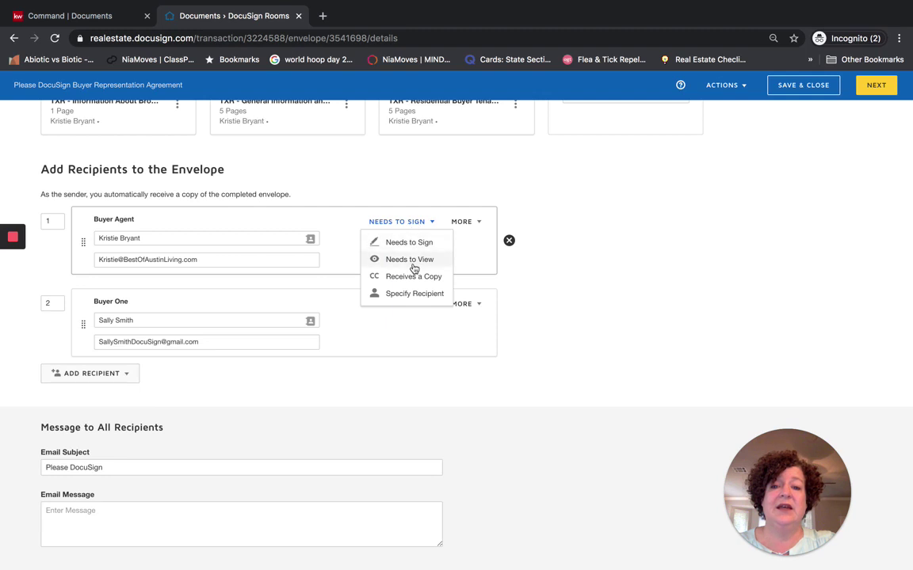
click(545, 268)
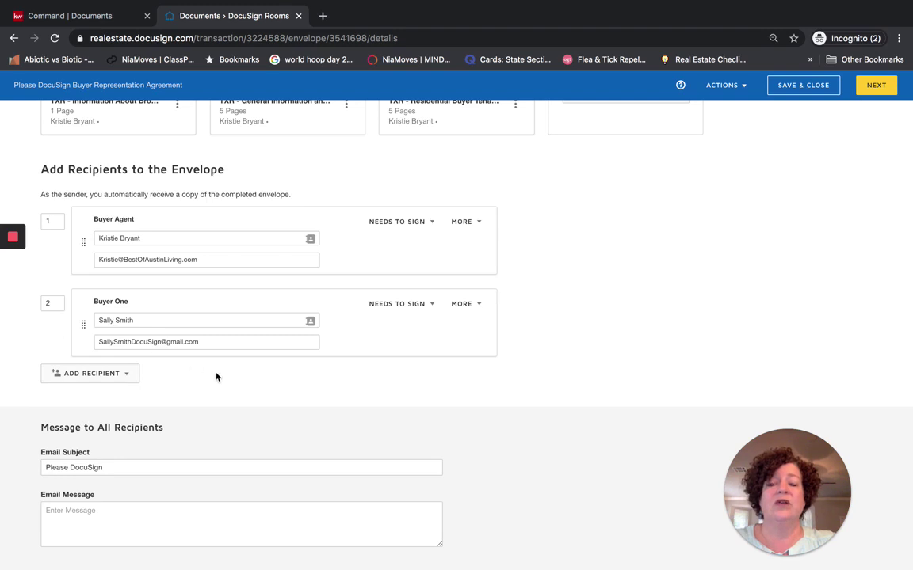
click(126, 375)
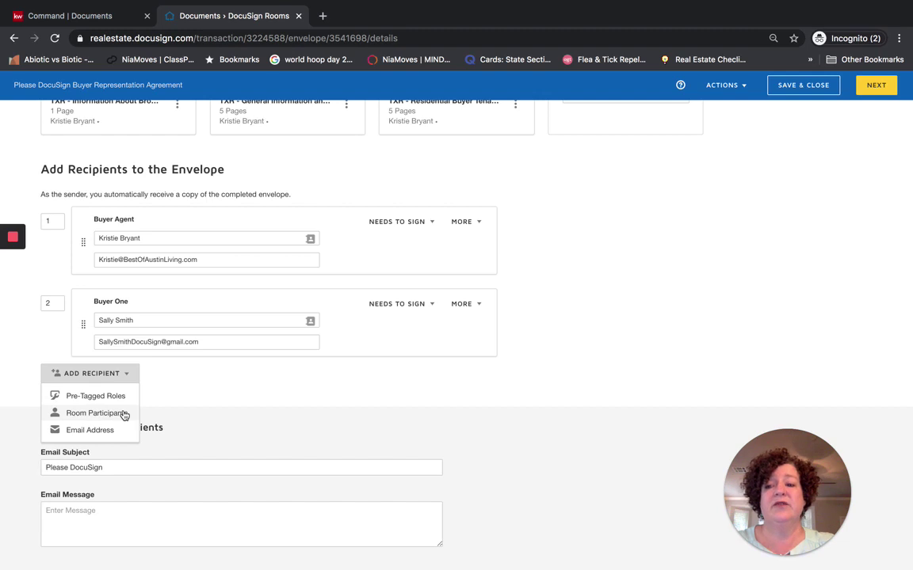
Complete the email subject as 'Please DocuSign Buyer Representation Agreement'
click(154, 398)
scroll(246, 388, down, 1)
click(122, 464)
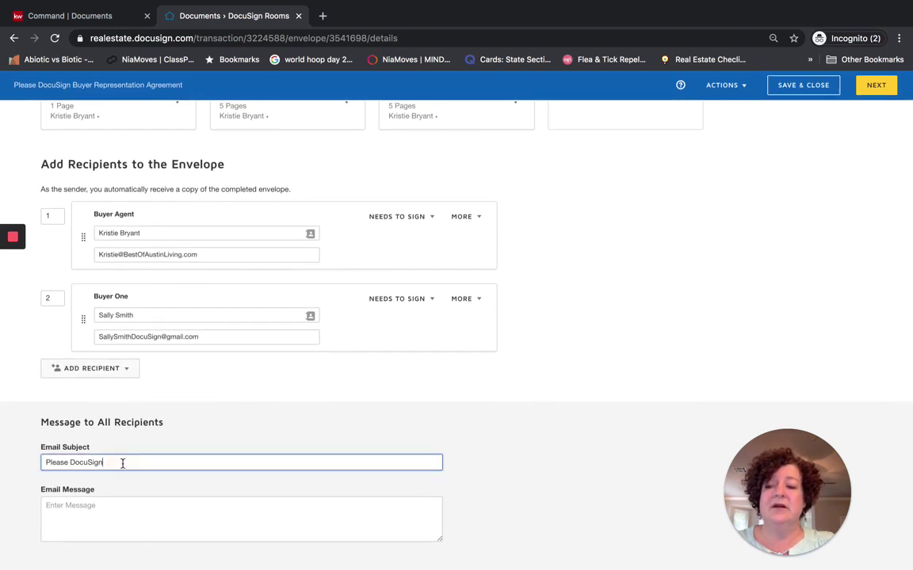
text(Buyer )
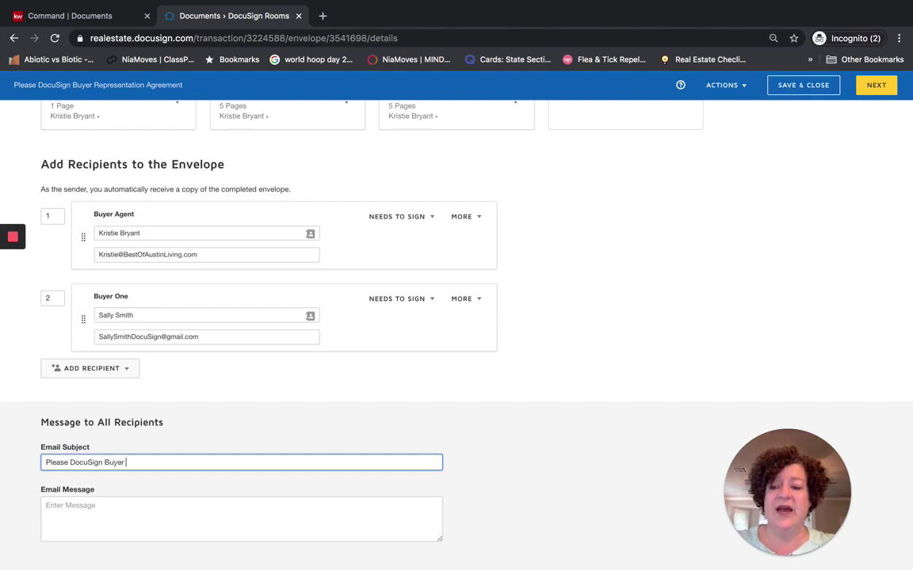
text(Re)
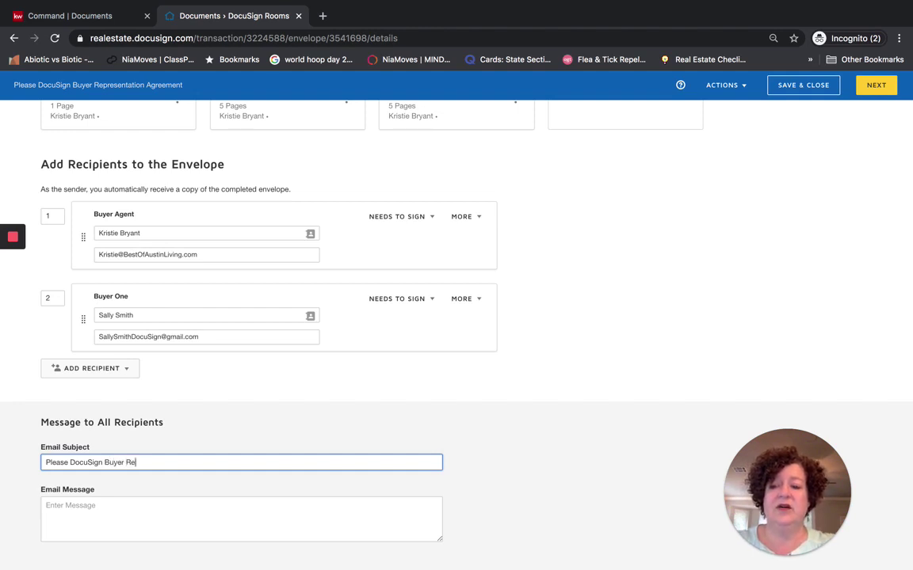
text(presentation Agreement)
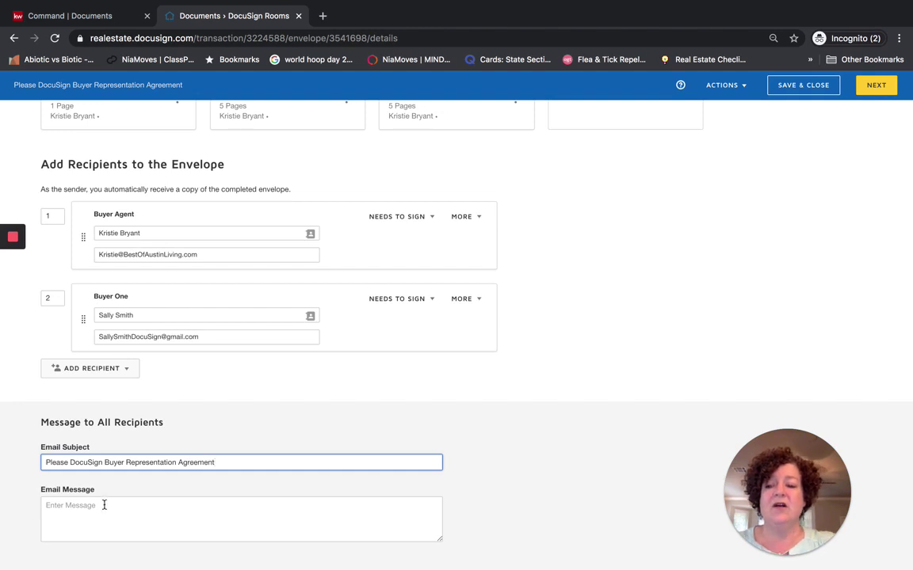
Add the message 'Please read, review, ask questions and then sign.' and go to field placement
click(104, 504)
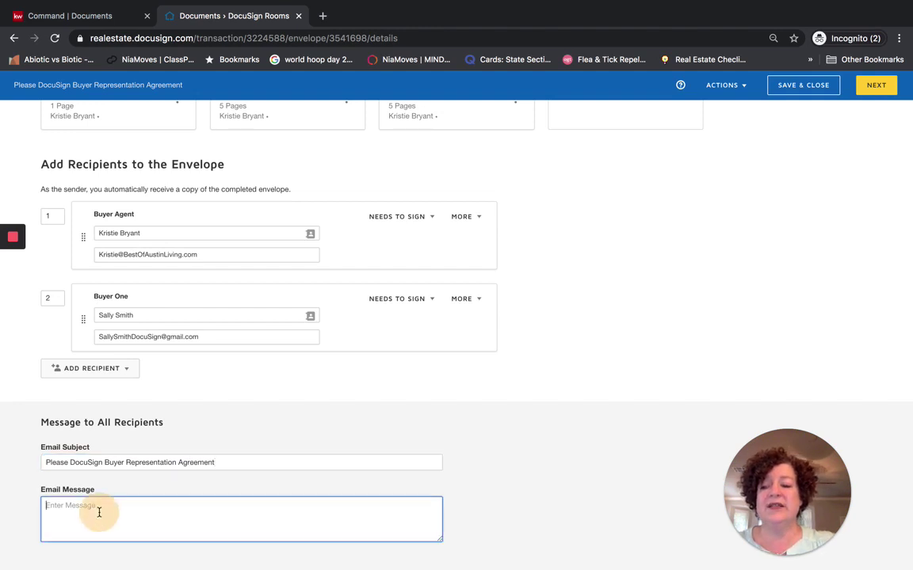
text(Please)
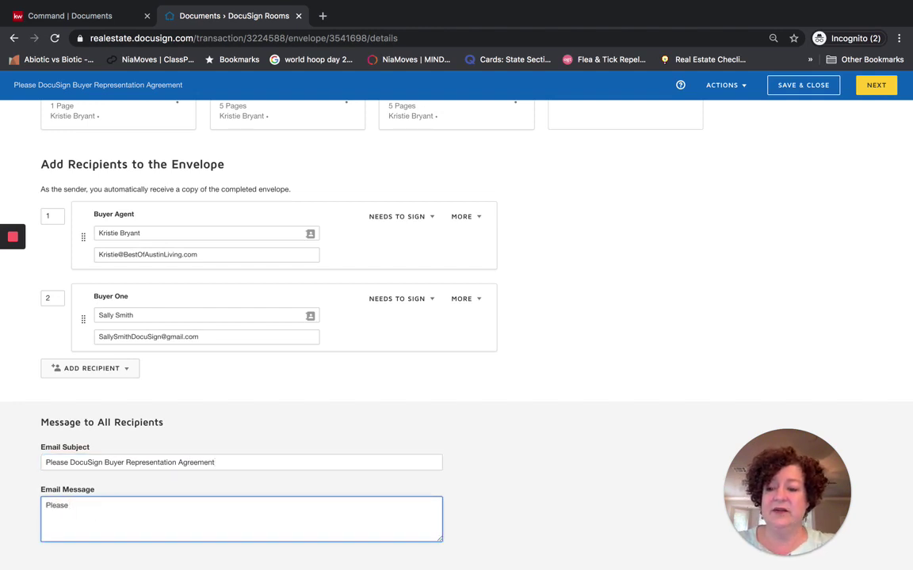
text( read, review, ask q)
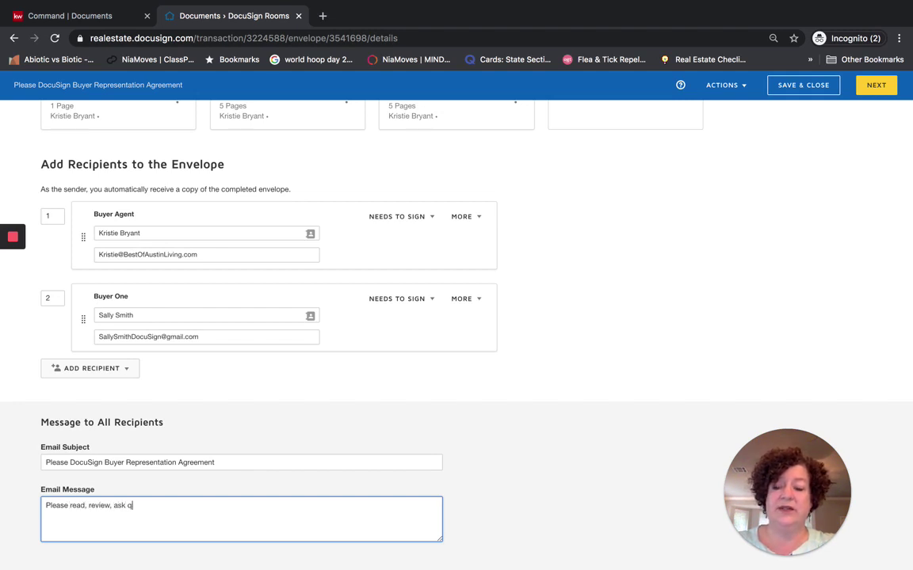
text(uestions and then sign.)
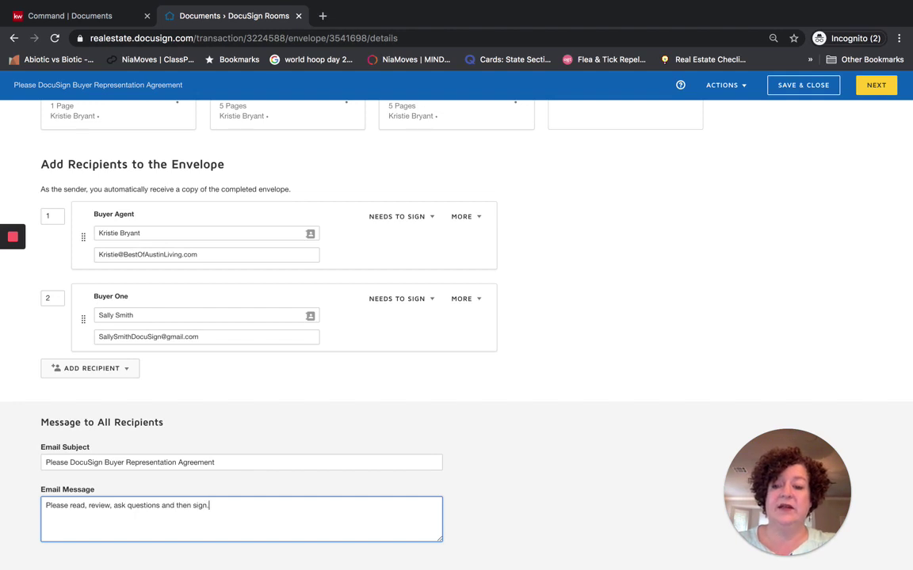
click(875, 93)
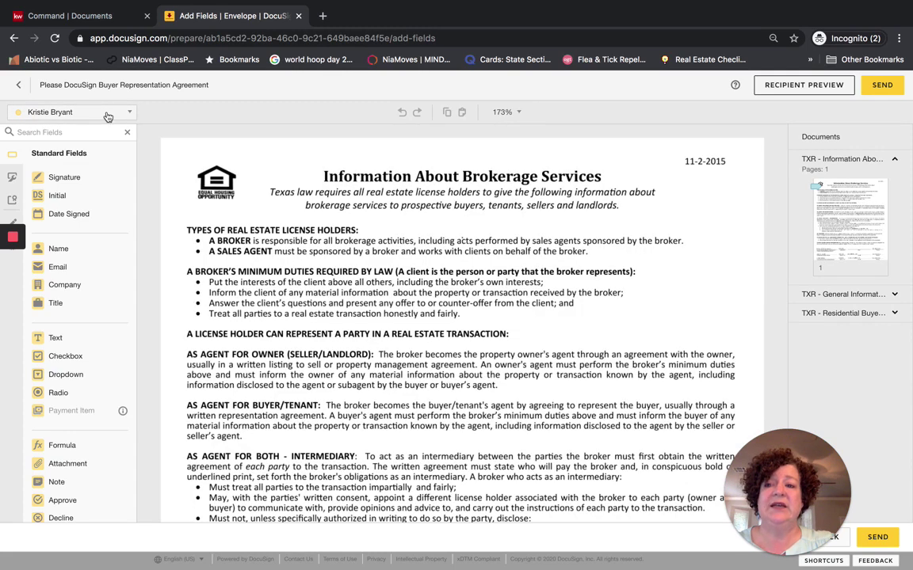
Drag a Date Signed field onto the Date line of the Information About Brokerage Services form
click(108, 116)
click(62, 150)
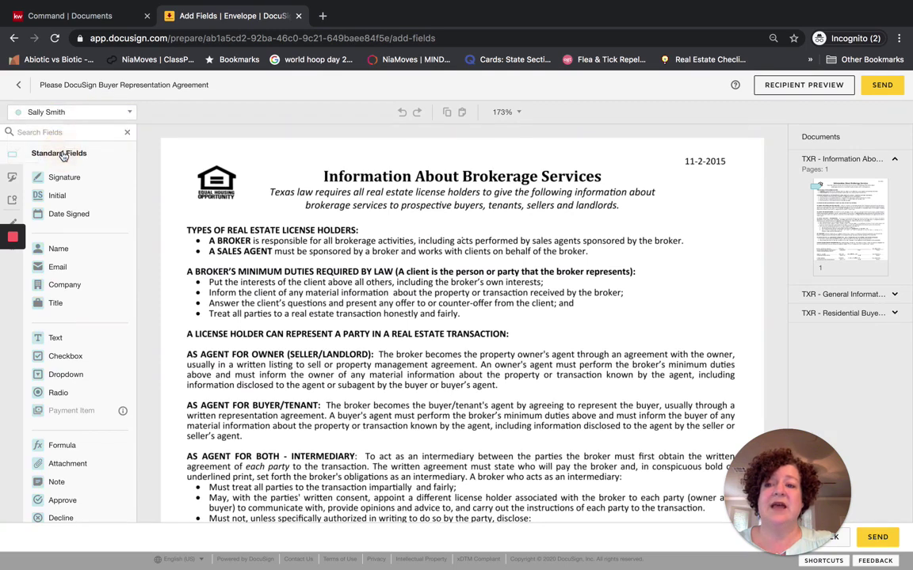
click(63, 111)
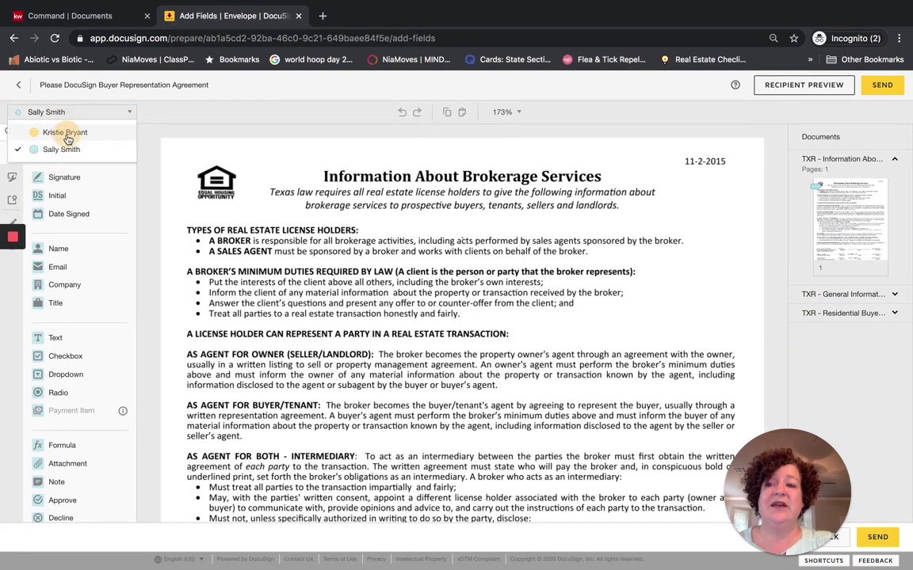
click(66, 133)
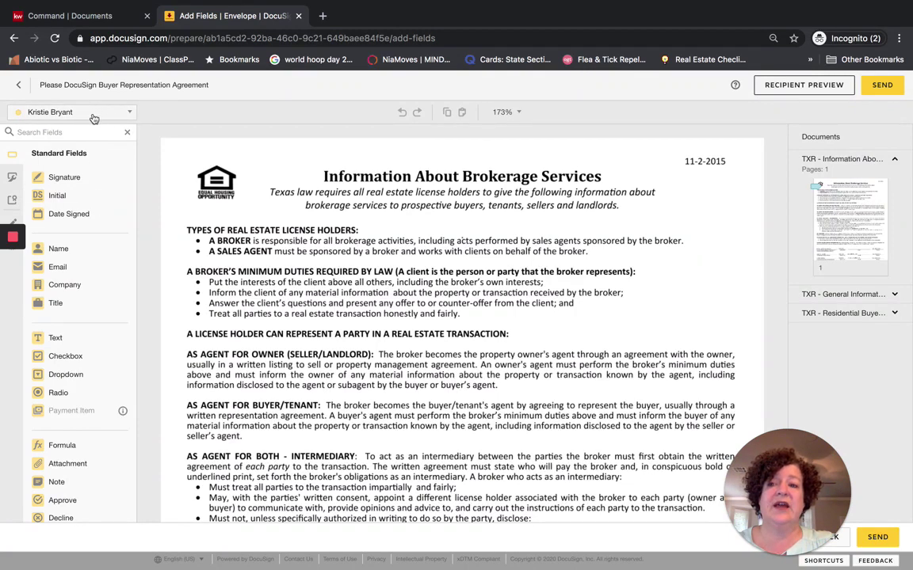
scroll(324, 279, down, 5)
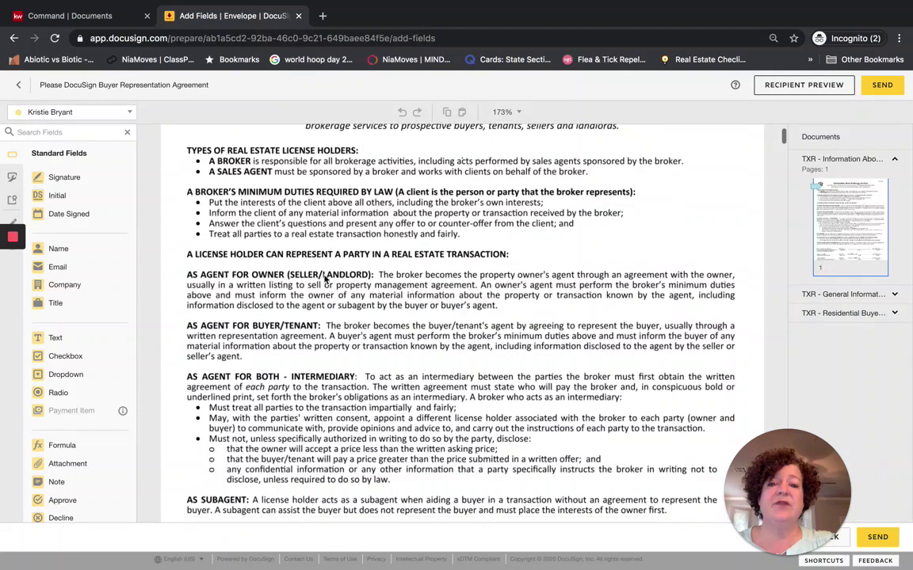
scroll(324, 279, down, 8)
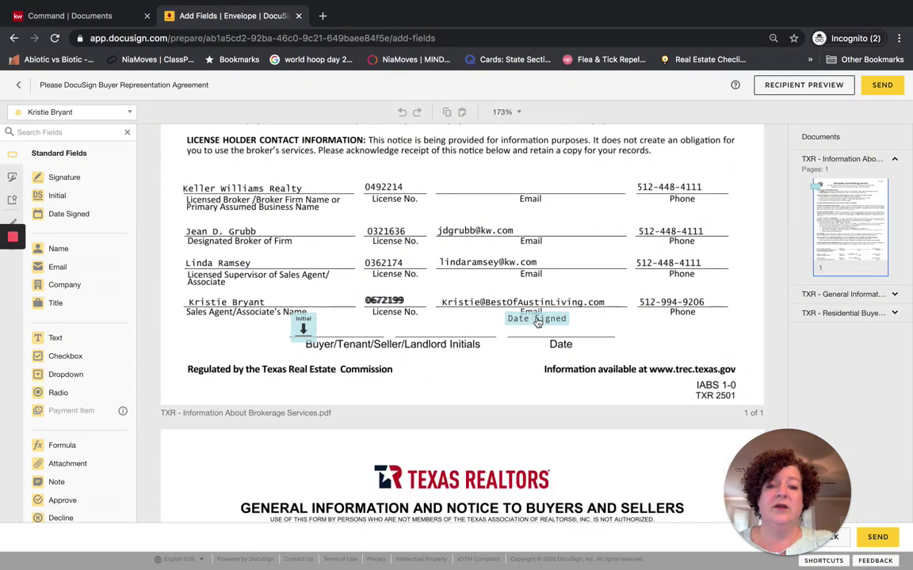
drag(537, 322, 542, 331)
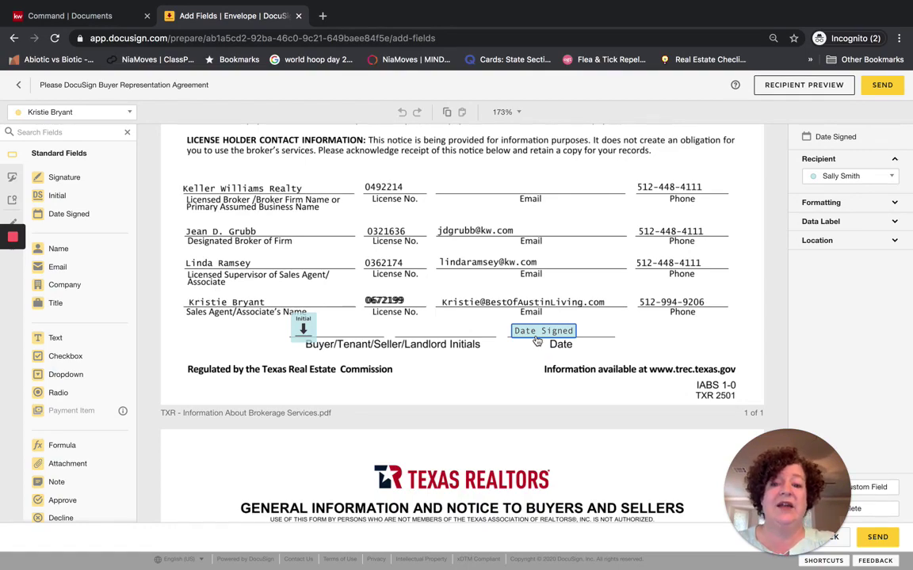
scroll(537, 341, down, 5)
scroll(537, 340, down, 10)
scroll(538, 341, down, 1)
scroll(537, 341, up, 8)
scroll(537, 341, up, 2)
scroll(537, 341, down, 8)
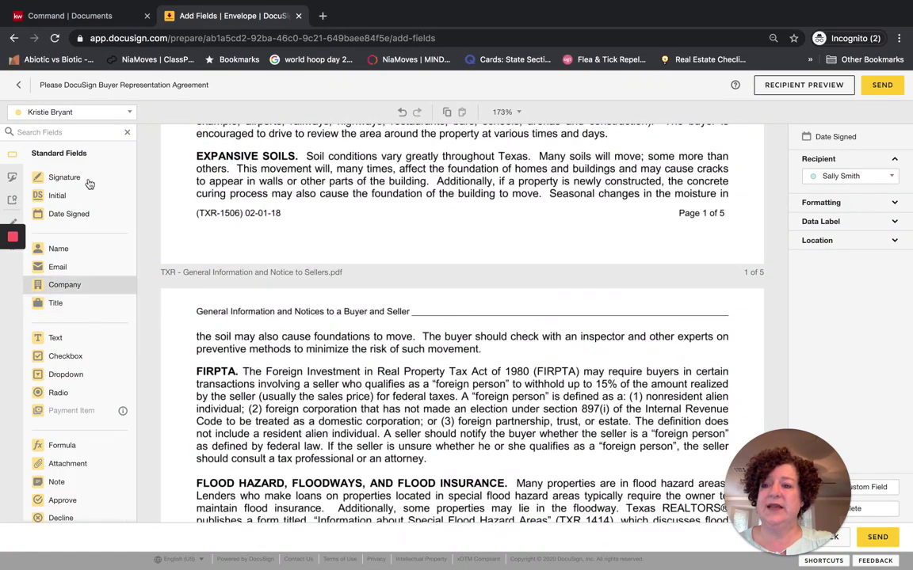
For the buyer client, add Full Name fields on the Buyer and Seller line and next page's header
click(75, 112)
click(68, 151)
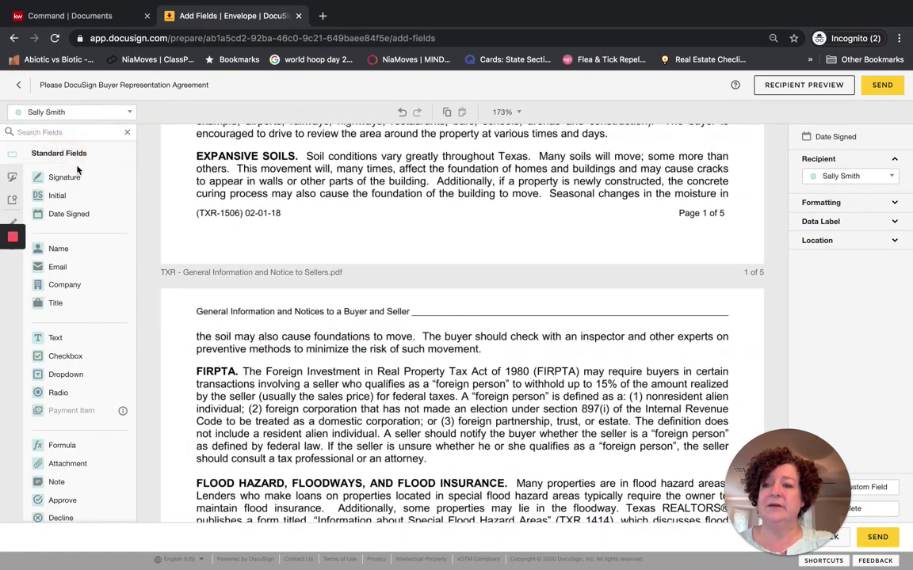
drag(61, 249, 429, 310)
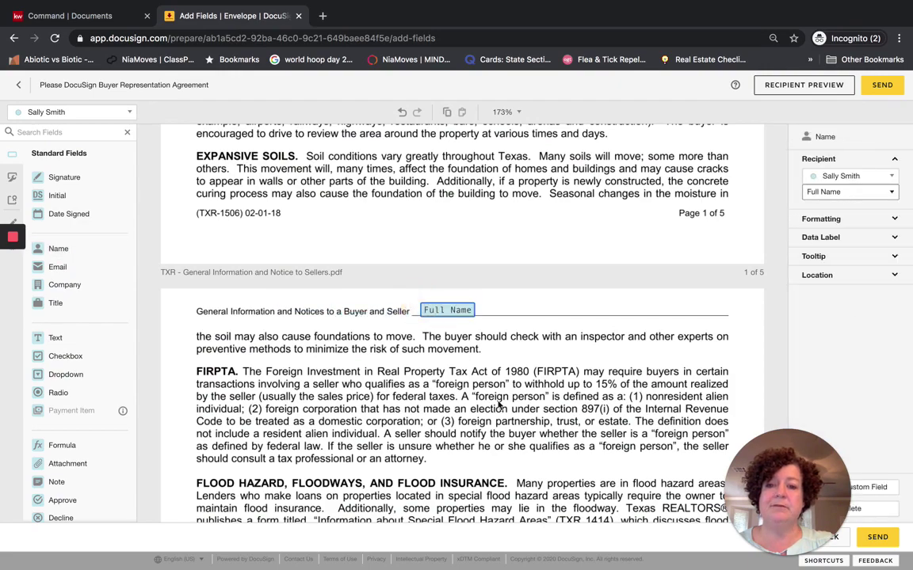
scroll(498, 405, down, 15)
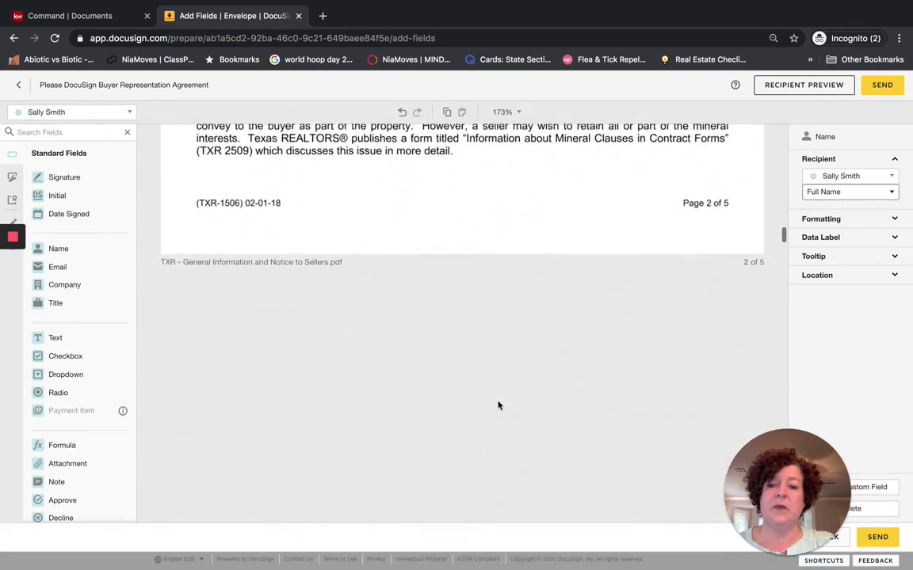
scroll(499, 405, down, 2)
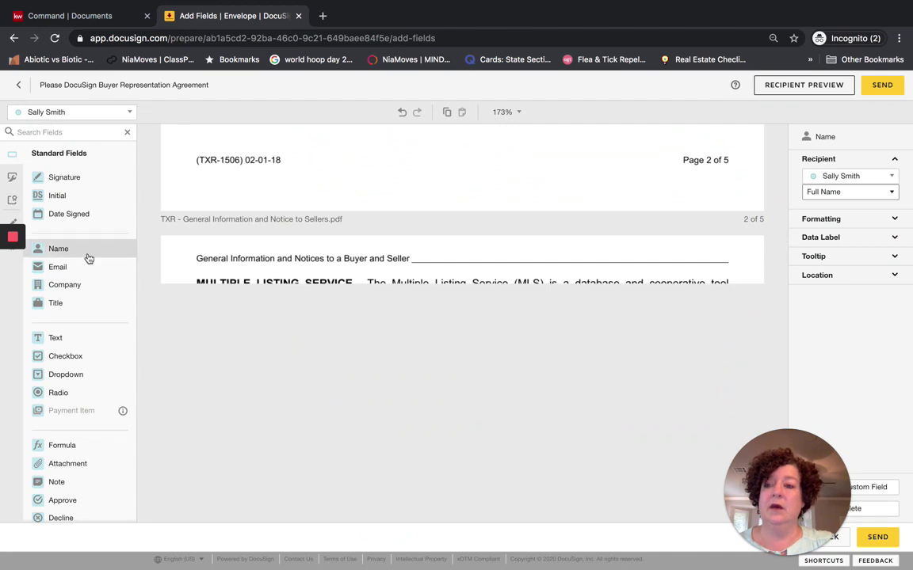
drag(79, 252, 428, 254)
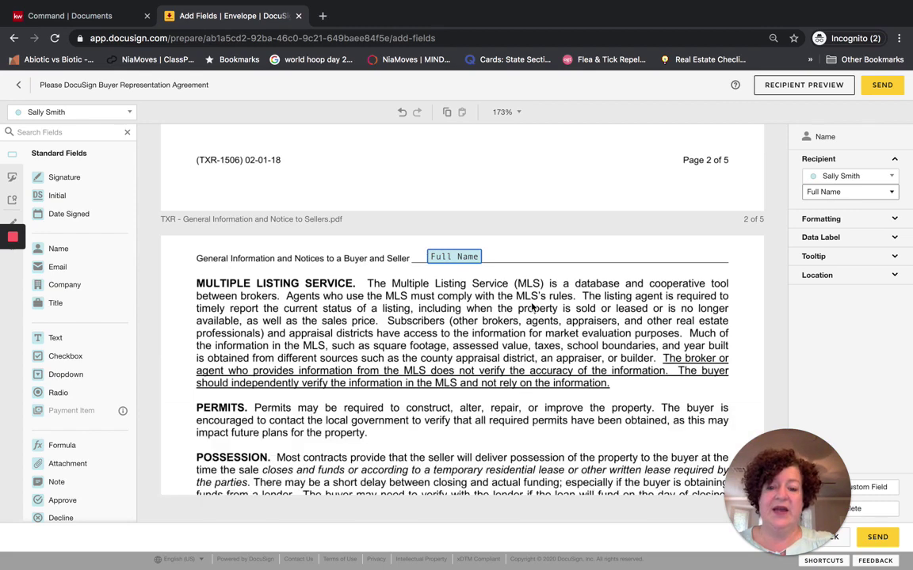
Scroll down to the notice's signature block, then bring up the Mission Control window overview
scroll(566, 355, down, 10)
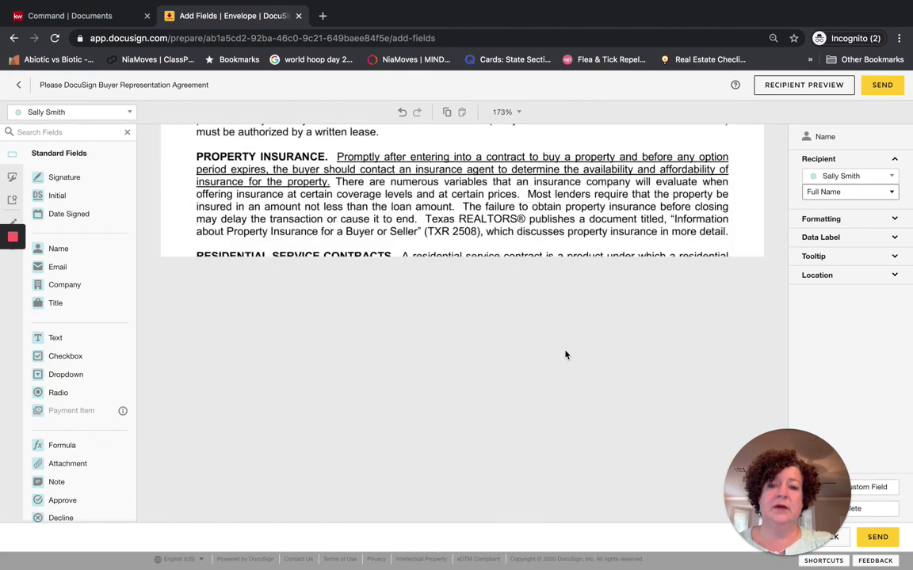
scroll(565, 355, down, 2)
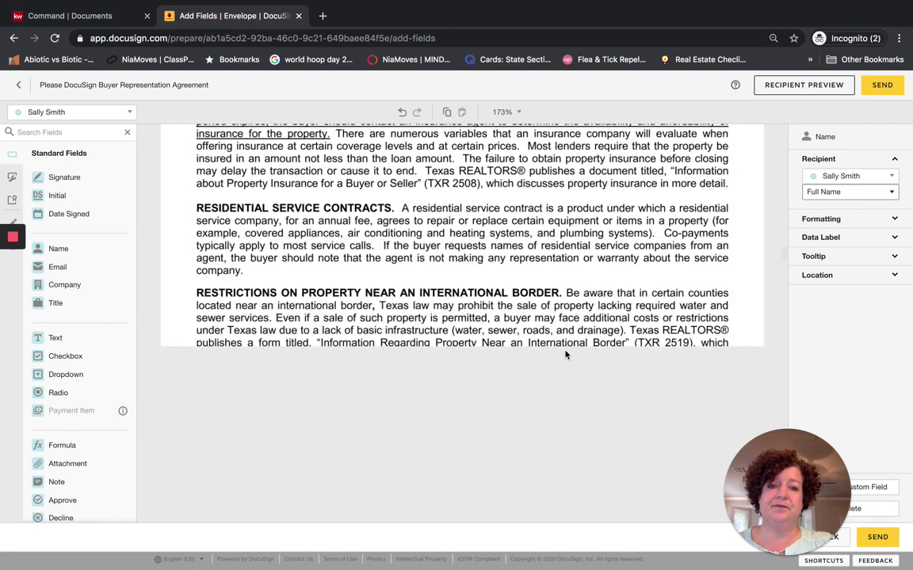
scroll(566, 355, down, 6)
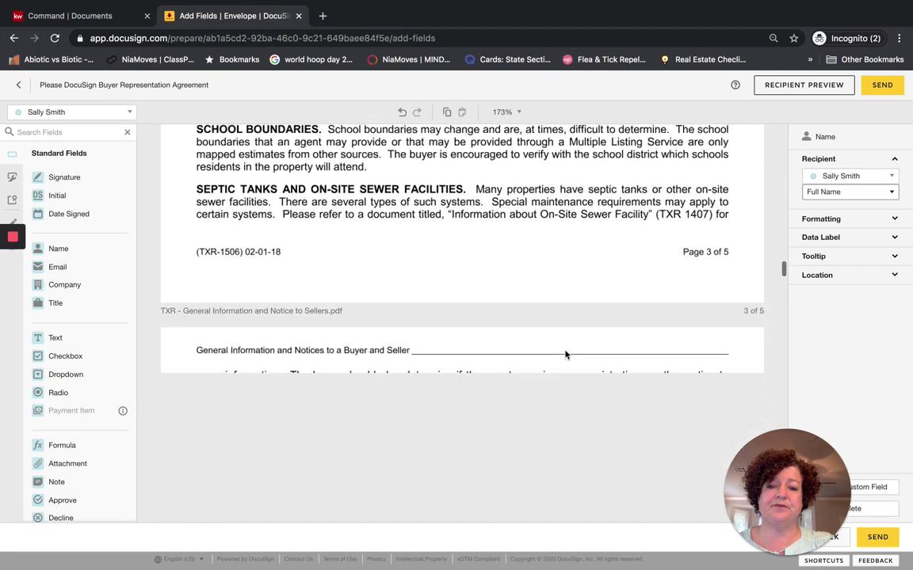
scroll(565, 355, down, 3)
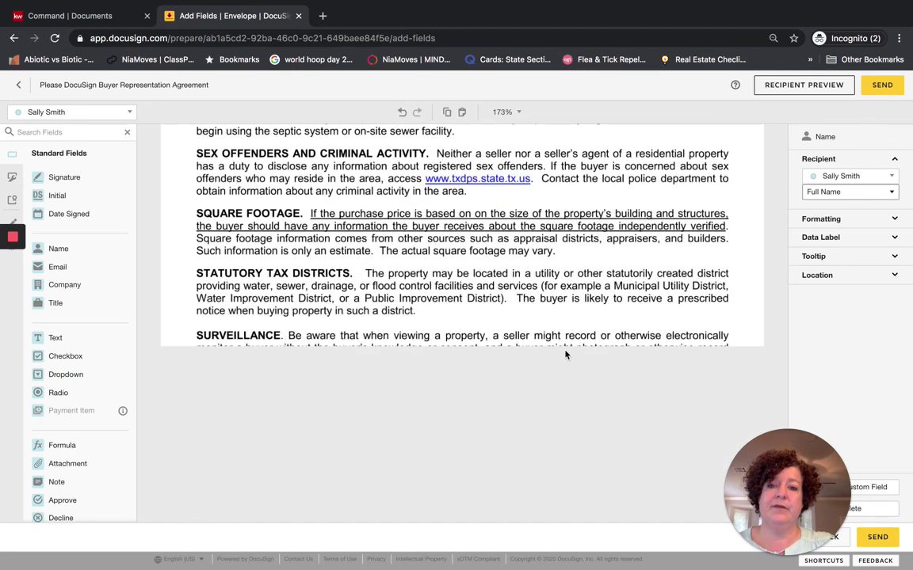
scroll(566, 355, down, 2)
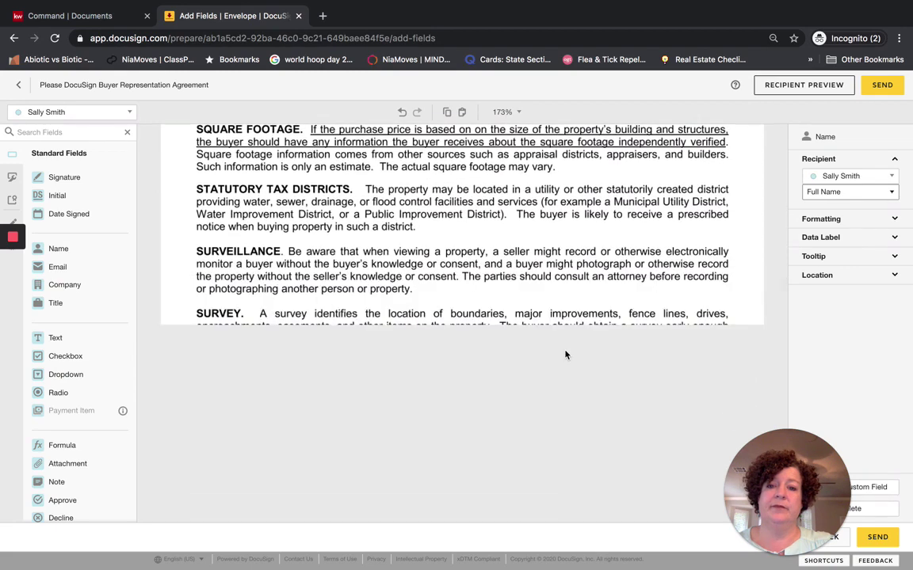
scroll(566, 355, down, 3)
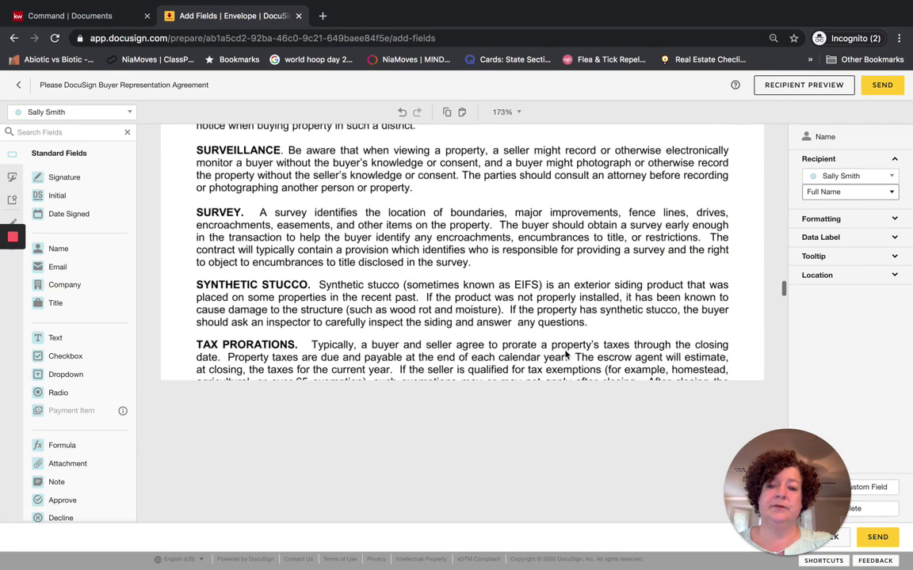
scroll(565, 355, down, 1)
scroll(565, 355, down, 2)
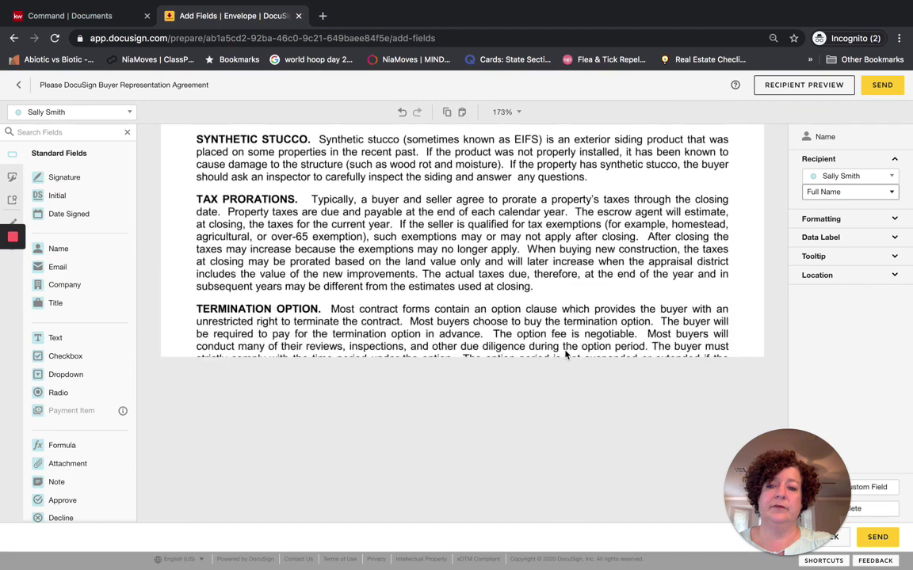
scroll(565, 355, down, 6)
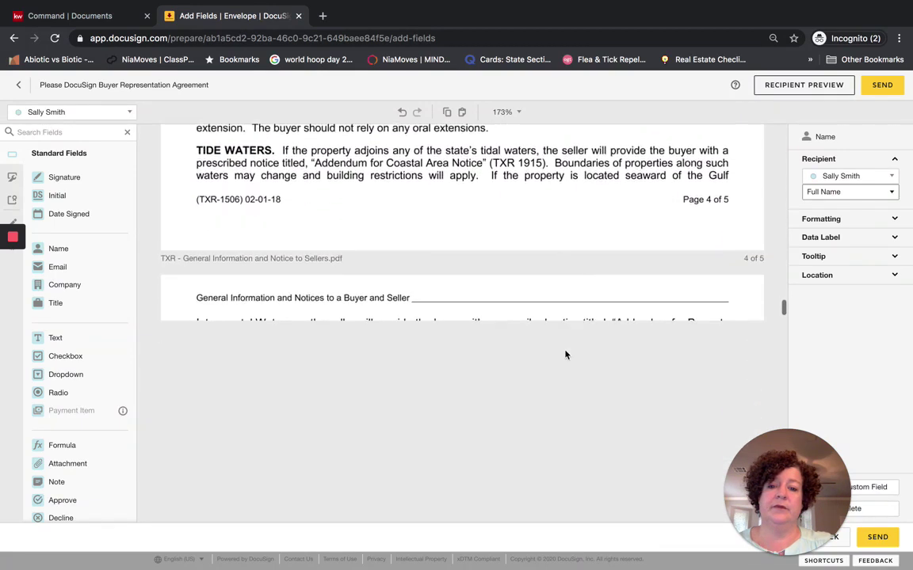
scroll(565, 355, down, 6)
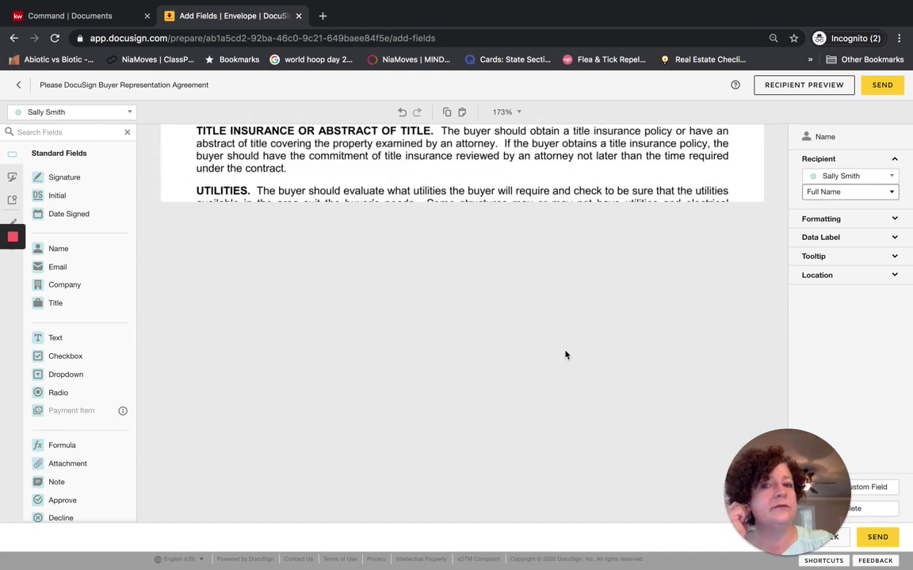
scroll(565, 355, up, 2)
scroll(566, 355, down, 2)
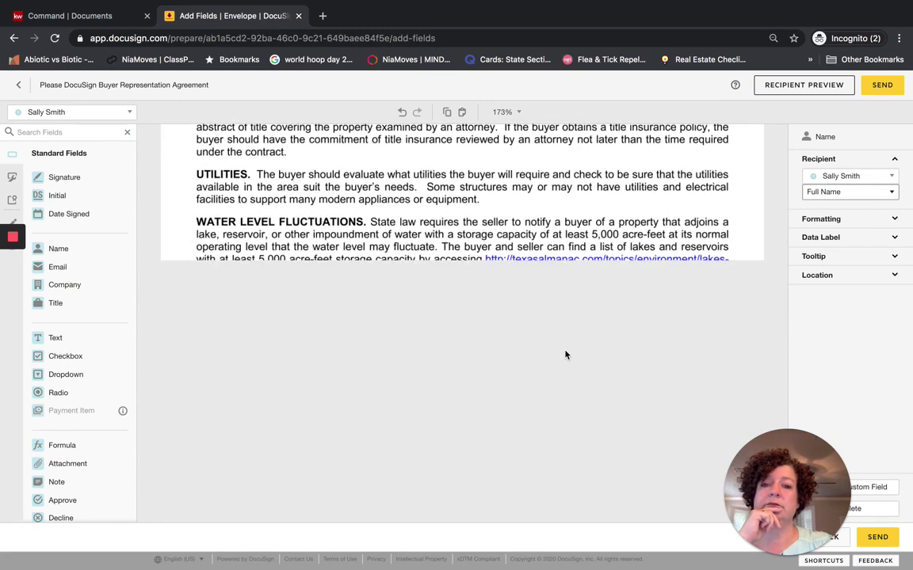
scroll(566, 355, down, 2)
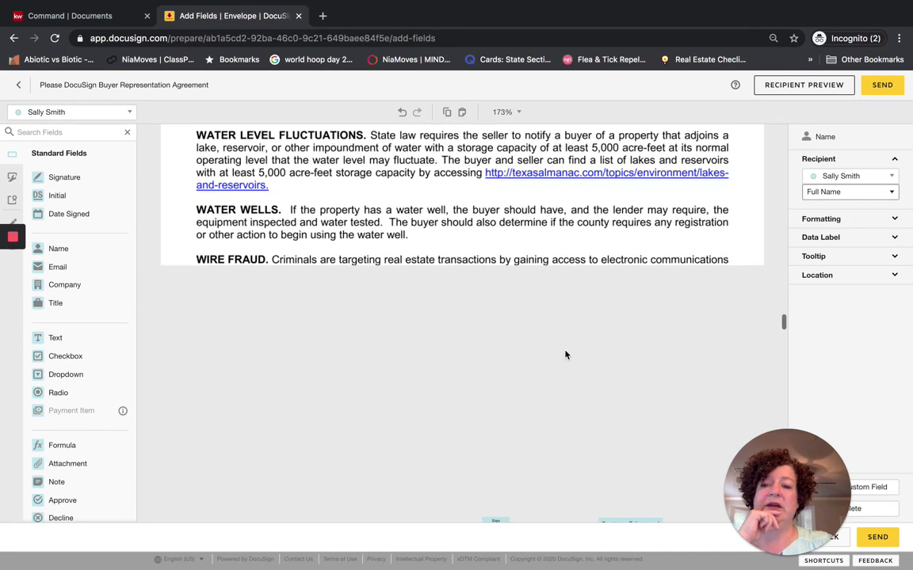
scroll(566, 354, down, 2)
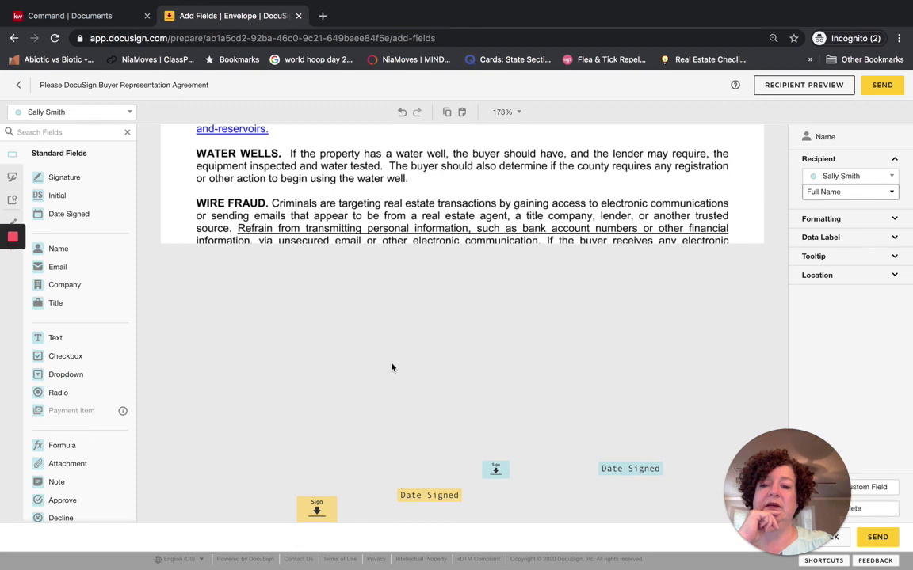
key(ctrl+Up)
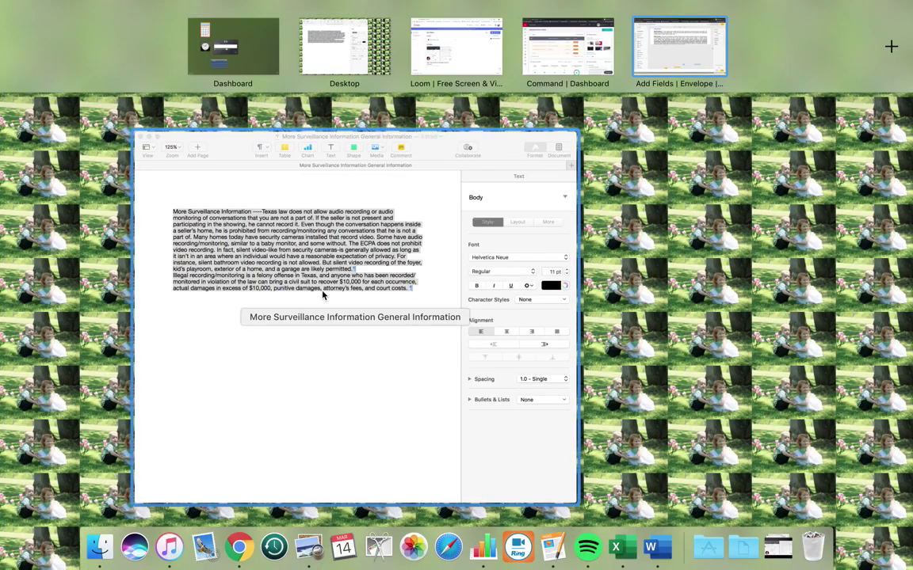
Go from Pages back through the open windows to the DocuSign envelope in Chrome
click(321, 291)
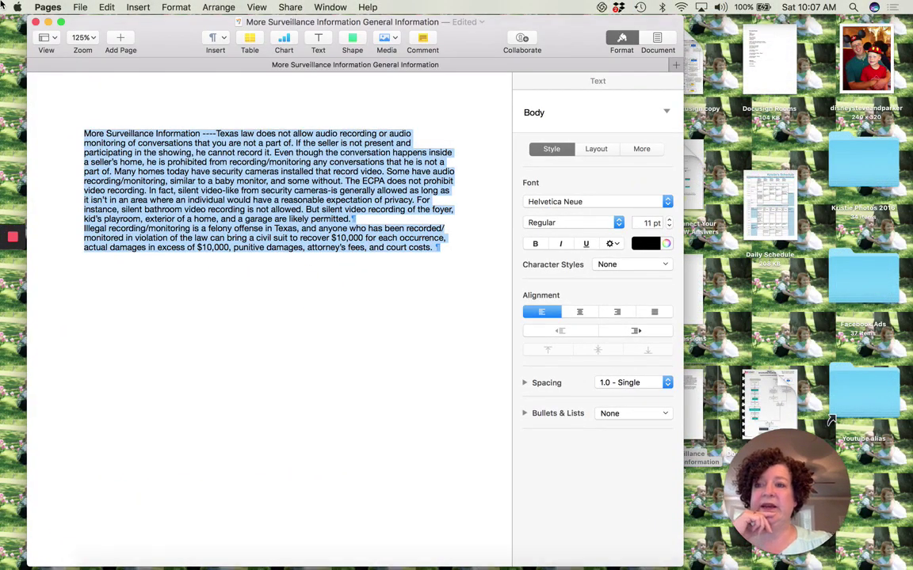
mouse_move(2, 2)
click(473, 57)
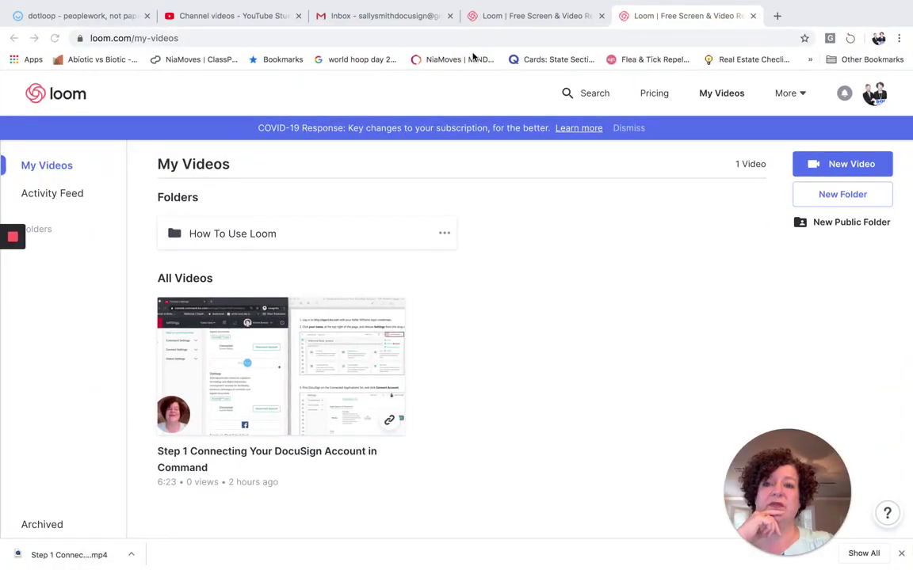
key(ctrl+Up)
click(551, 56)
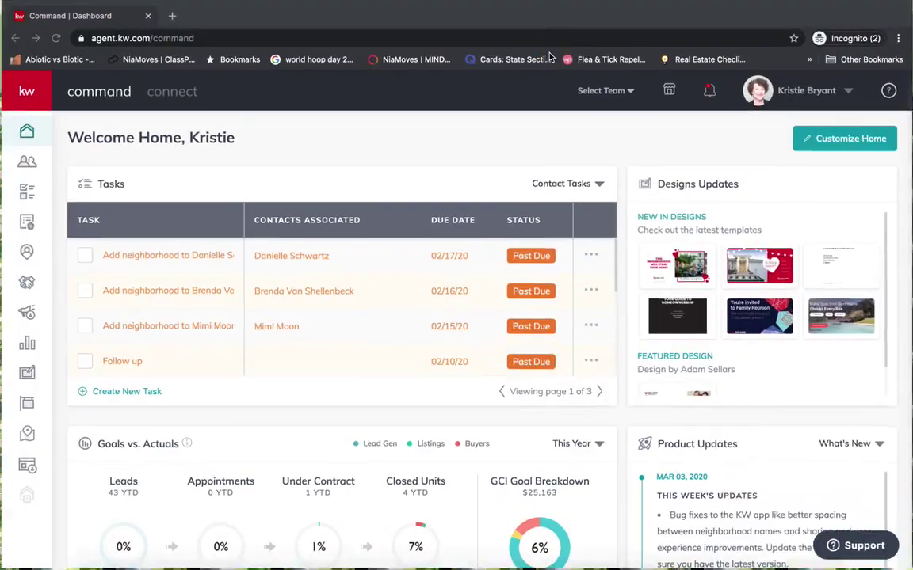
mouse_move(265, 2)
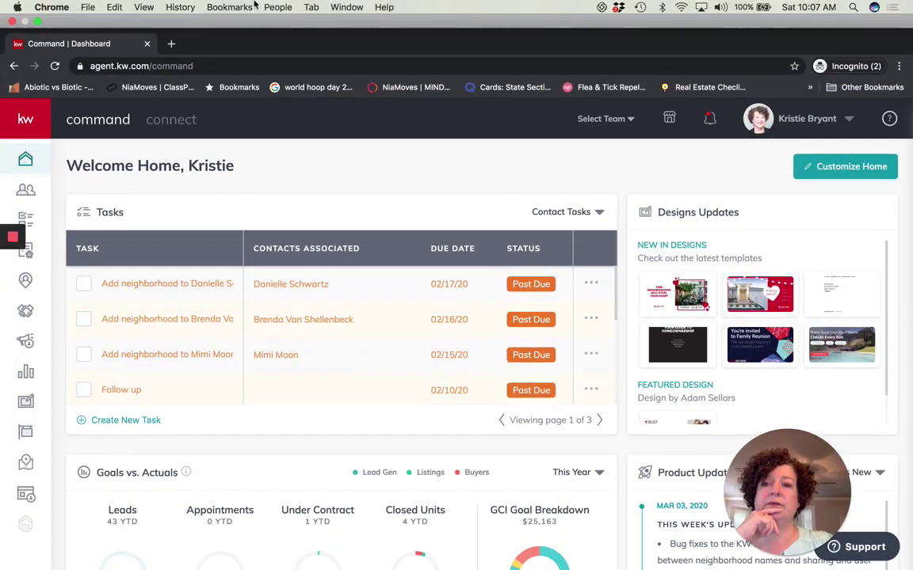
click(347, 7)
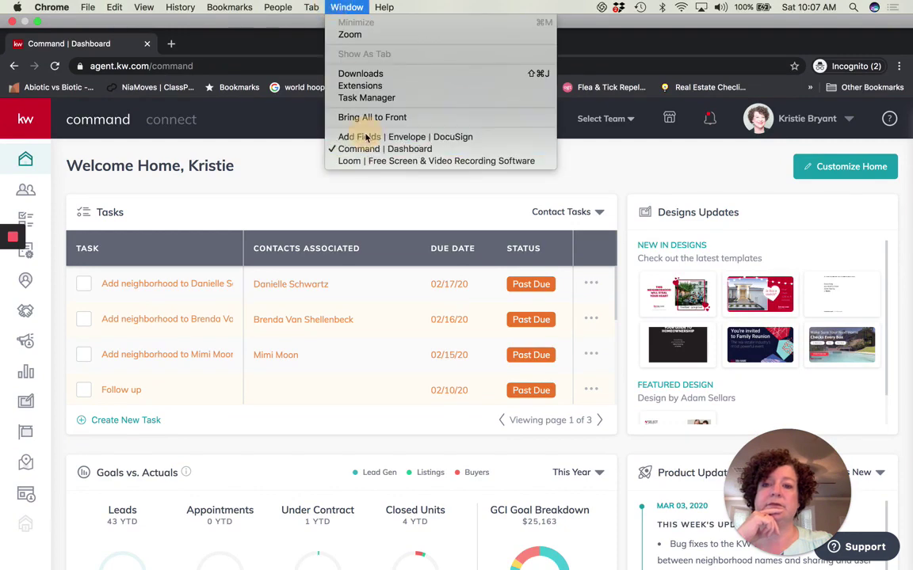
click(363, 136)
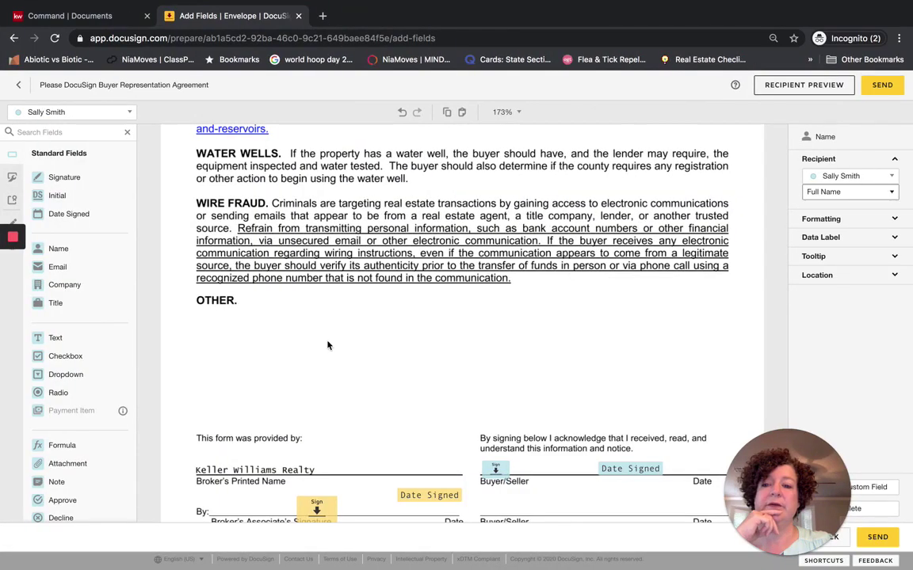
Place an agent-assigned Text field under OTHER and enlarge it to fill that area
scroll(283, 333, down, 1)
scroll(284, 333, down, 2)
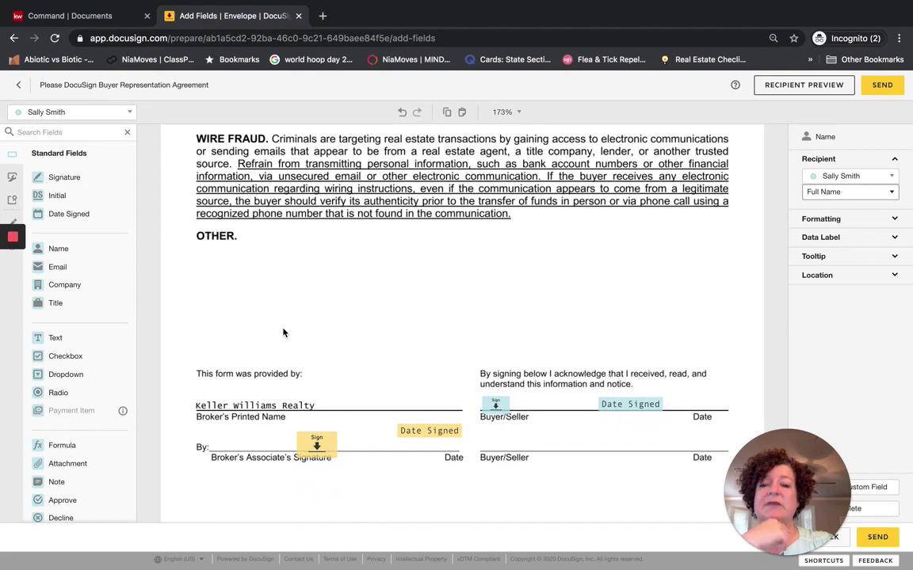
click(86, 116)
click(73, 133)
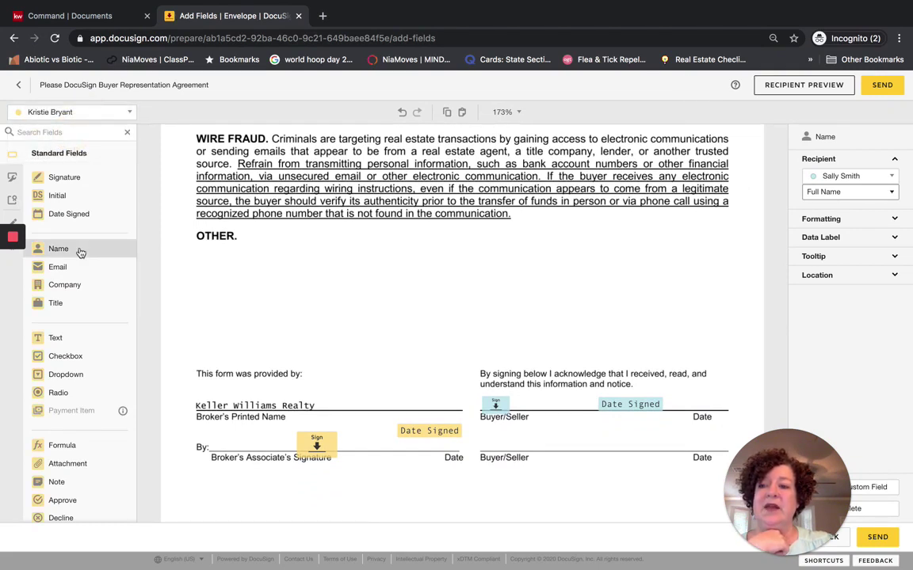
click(68, 339)
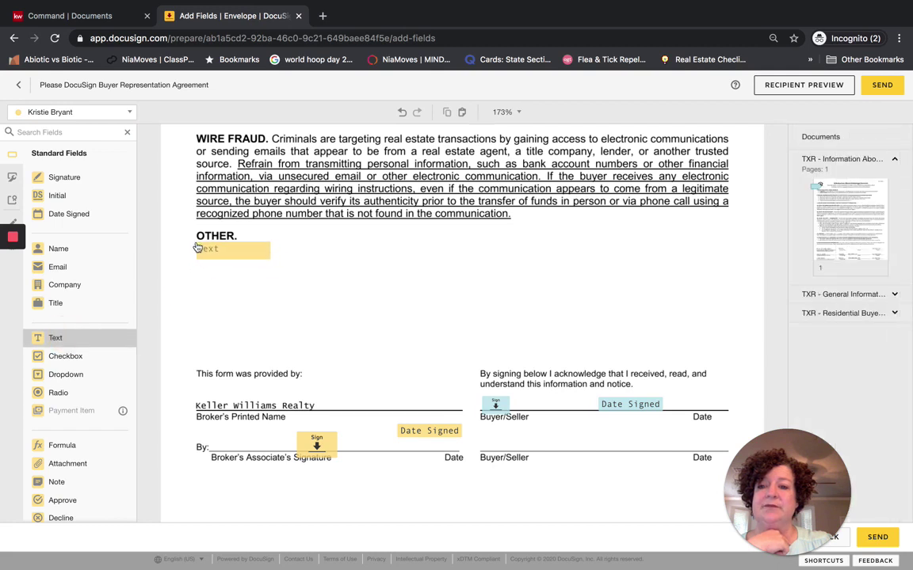
click(198, 249)
drag(269, 260, 711, 369)
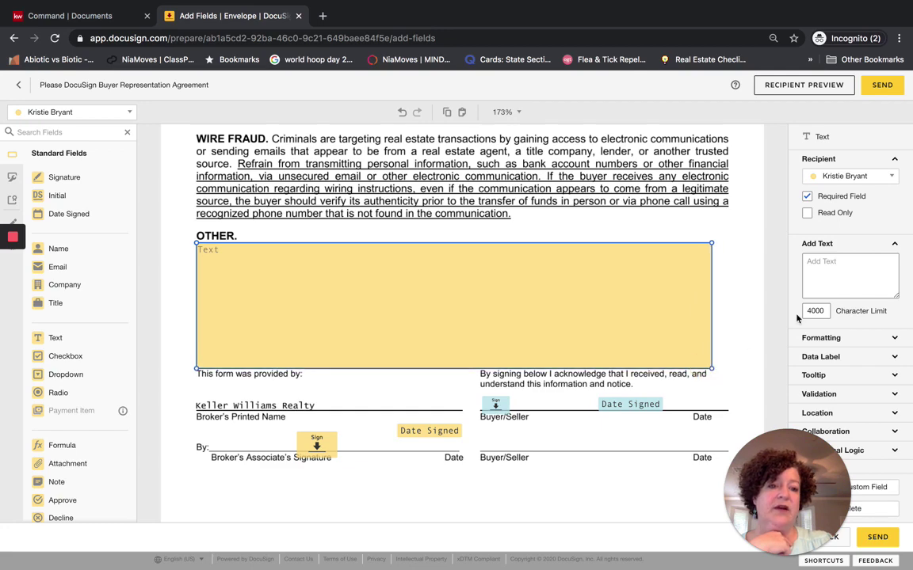
Paste the surveillance-law paragraph into the field and set its font size to 8
click(820, 269)
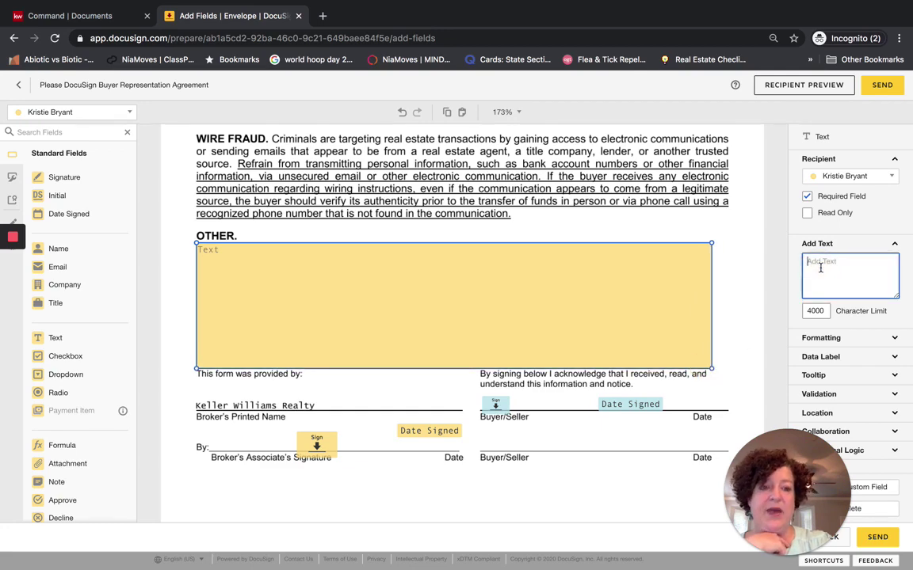
text(More Surveillance Information ----Texas law does not allow audio recording or audio monitoring of conversations that you are not a part of. If the seller is not present and participating in the showing, he cannot record it. Even though the conversation happens inside a seller's home, he is prohibited from recording/monitoring any conversations that he is not a part of. Many homes today have security cameras installed that record video. Some have audio recording/monitoring, similar to a baby monitor, and some without. The ECPA does not prohibit video recording. In fact, silent video-like from security cameras-is generally allowed as long as it isn't in an area where an individual would have a reasonable expectation of privacy. For instance, silent bathroom video recording is not allowed. But silent video recording of the foyer, kid's playroom, exterior of a home, and a garage are likely permitted. Illegal recording/monitoring is a felony offense in Texas, and anyone who has been recorded/monitored in violation of the law can bring a civil suit to recover $10,000 for each occurrence, actual damages in excess of $10,000, punitive damages, attorney's fees, and court costs.)
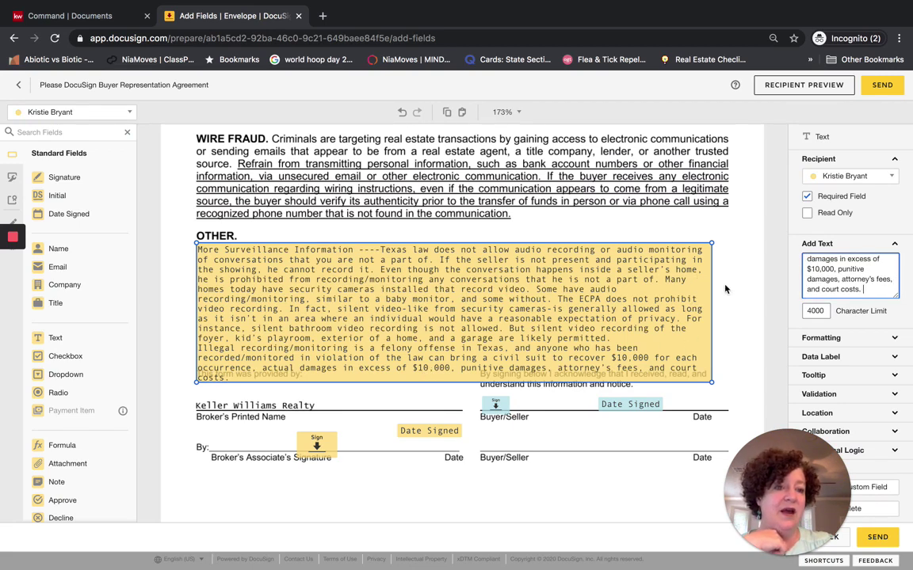
click(818, 338)
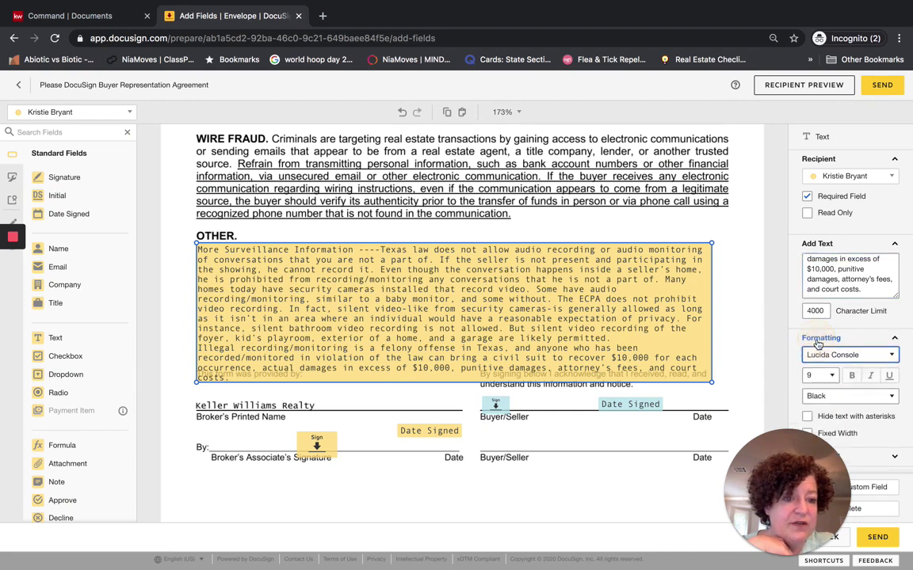
scroll(872, 333, down, 1)
click(820, 345)
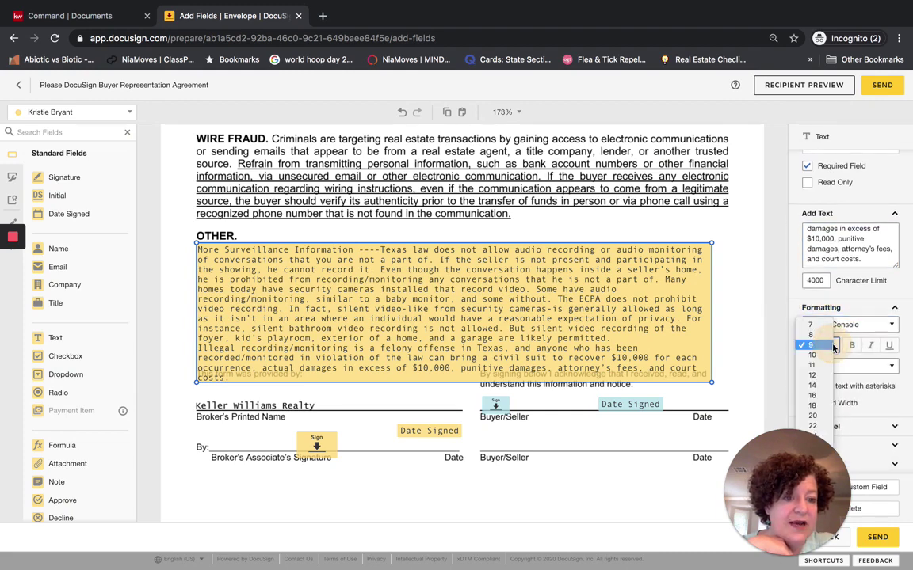
click(816, 335)
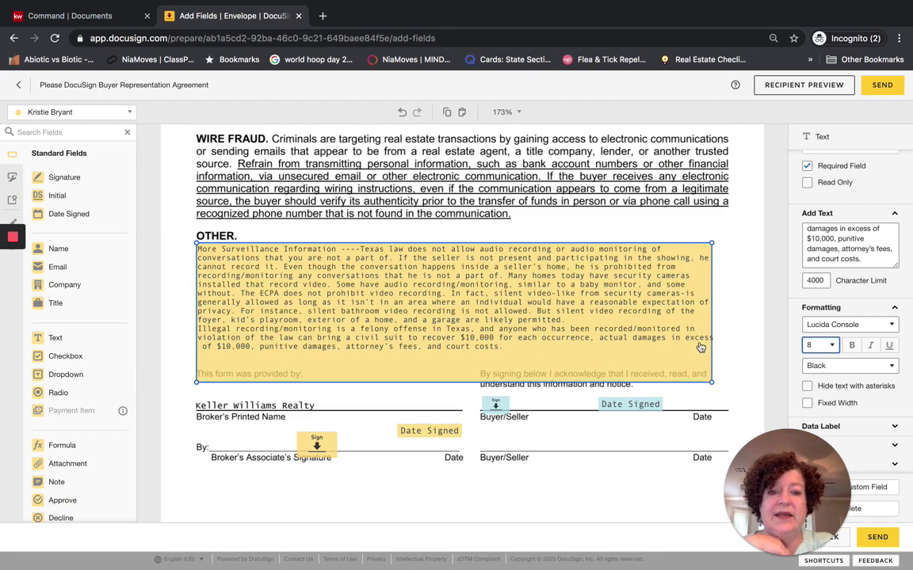
click(727, 352)
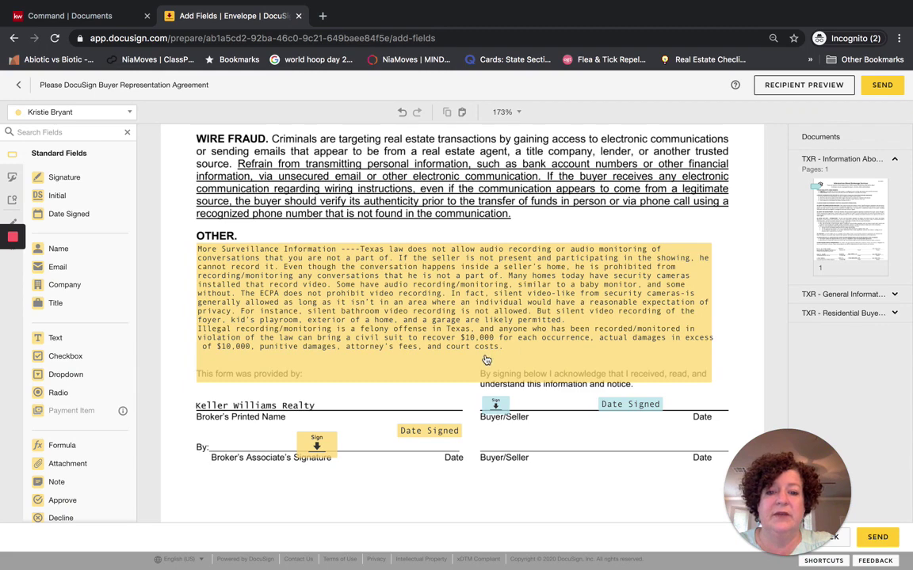
click(474, 325)
Shorten the surveillance text field, then place the agent's Sign and Date Signed fields on the Broker's Associate By: line
drag(711, 382, 703, 365)
click(736, 364)
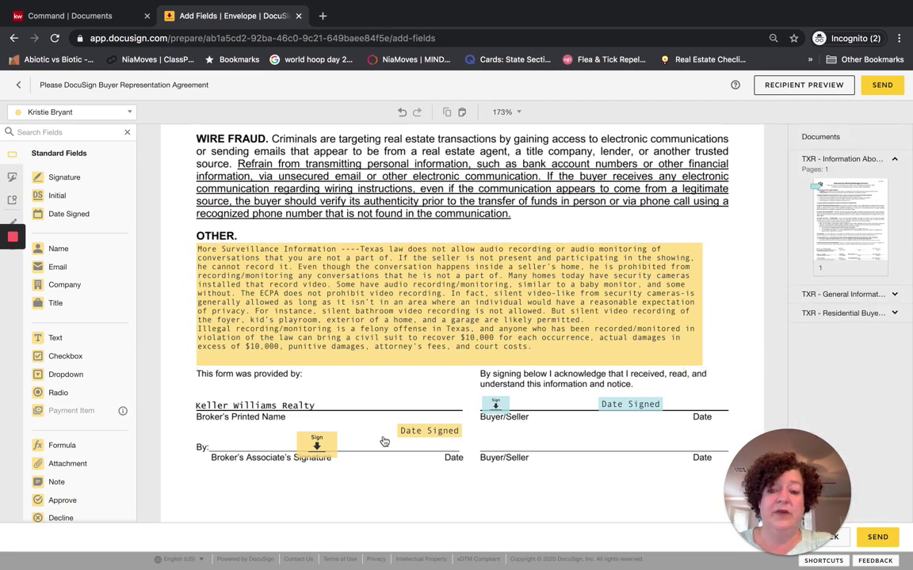
drag(317, 446, 234, 444)
drag(442, 431, 385, 444)
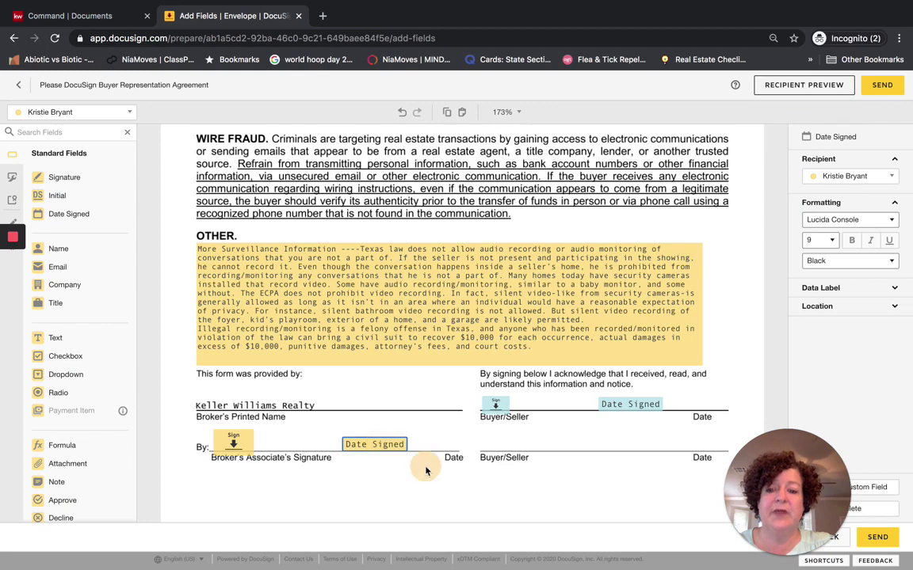
click(426, 470)
scroll(450, 408, down, 2)
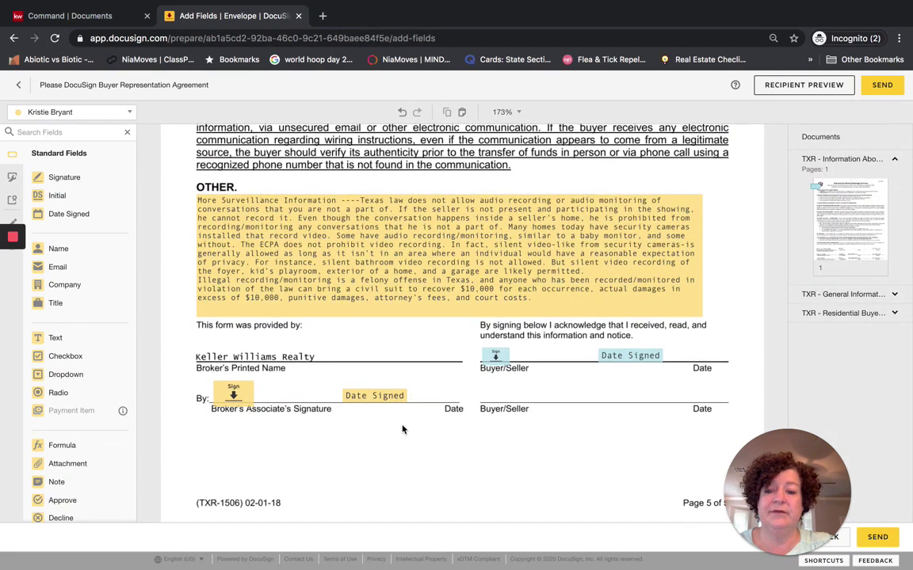
Add a checkbox beside 8A Intermediary Status on page 2 and set it to start checked
scroll(402, 429, down, 3)
scroll(403, 429, down, 12)
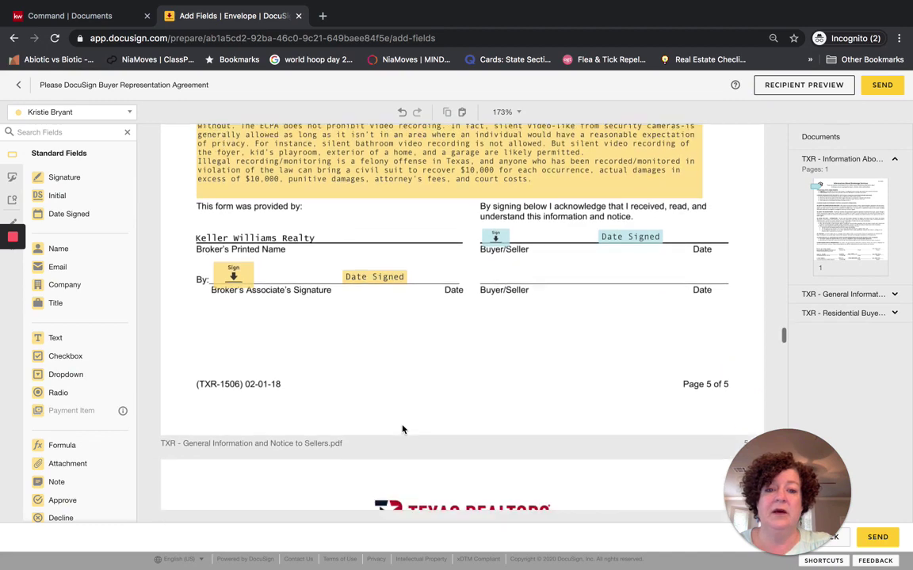
scroll(402, 429, down, 3)
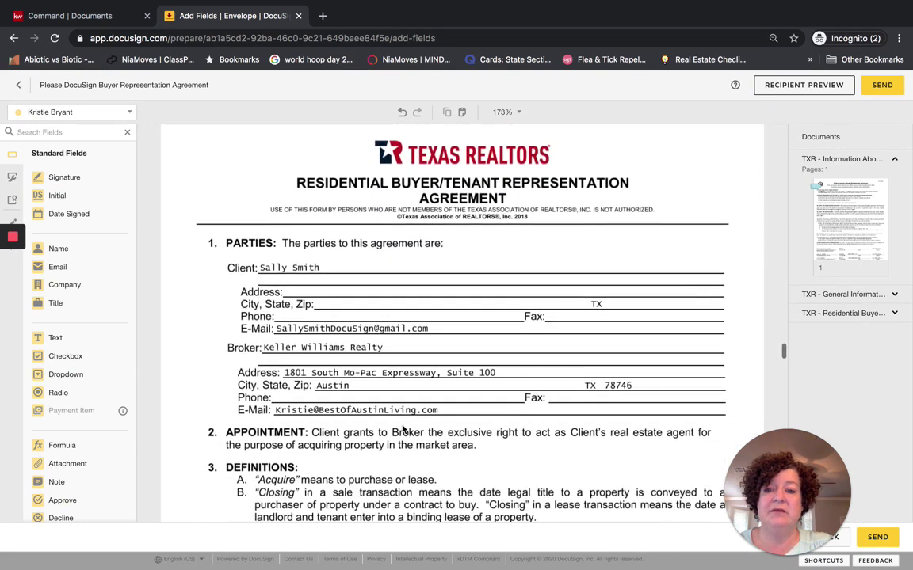
scroll(402, 429, down, 4)
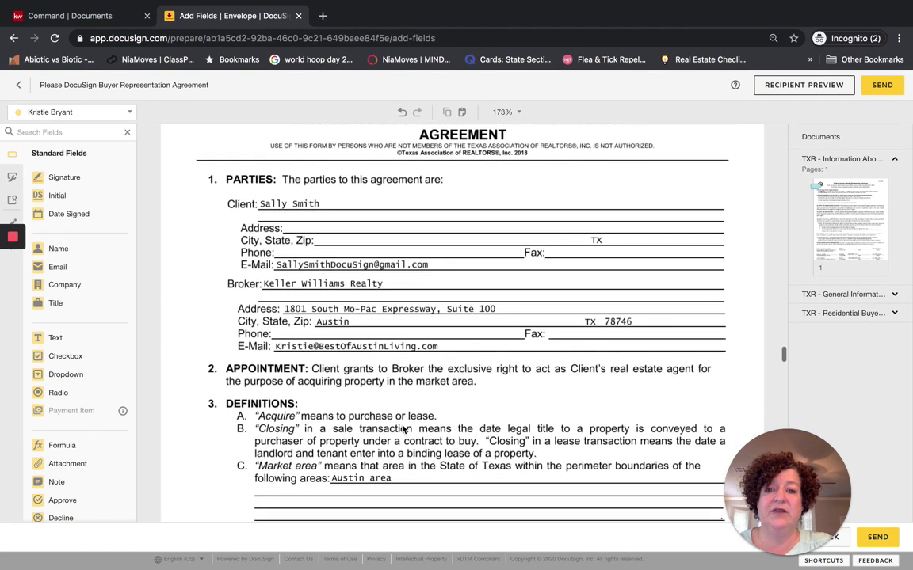
scroll(402, 429, up, 5)
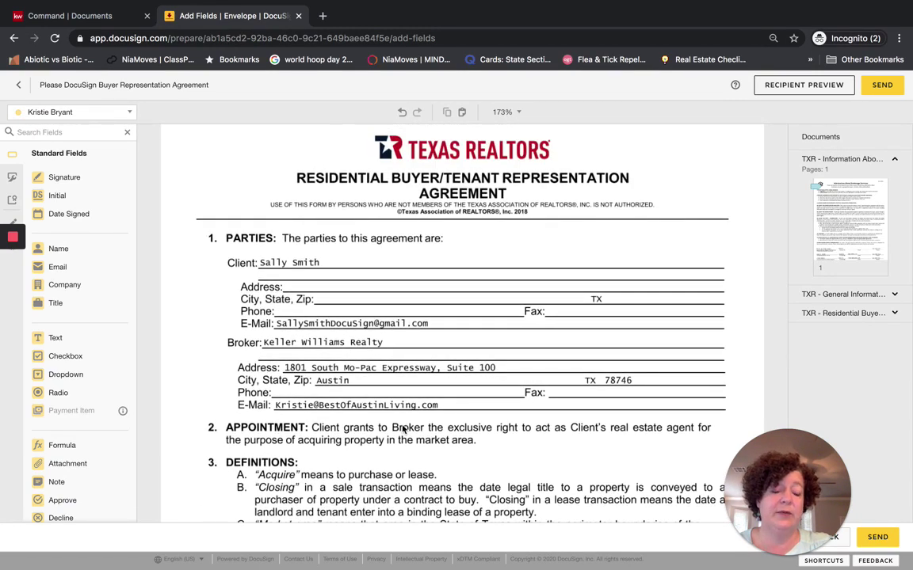
scroll(402, 429, down, 11)
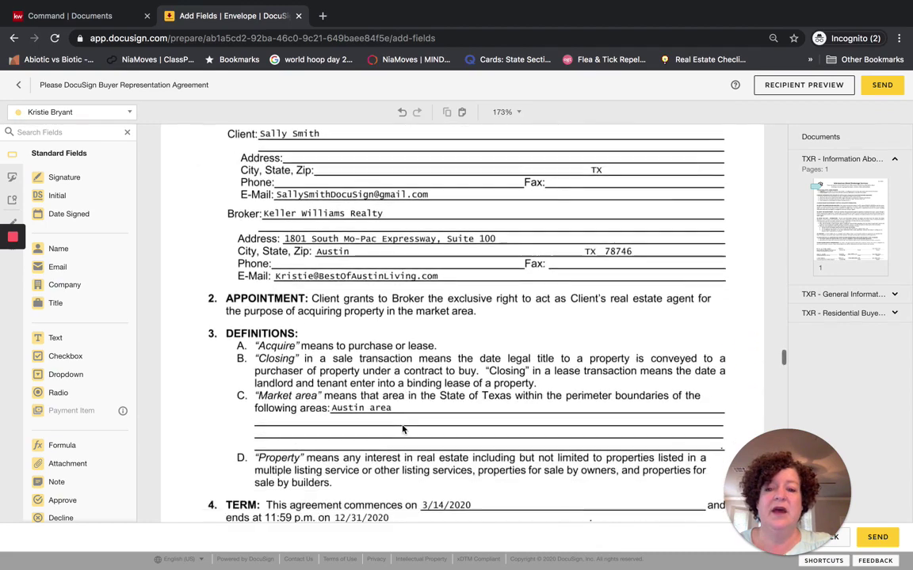
scroll(402, 429, down, 1)
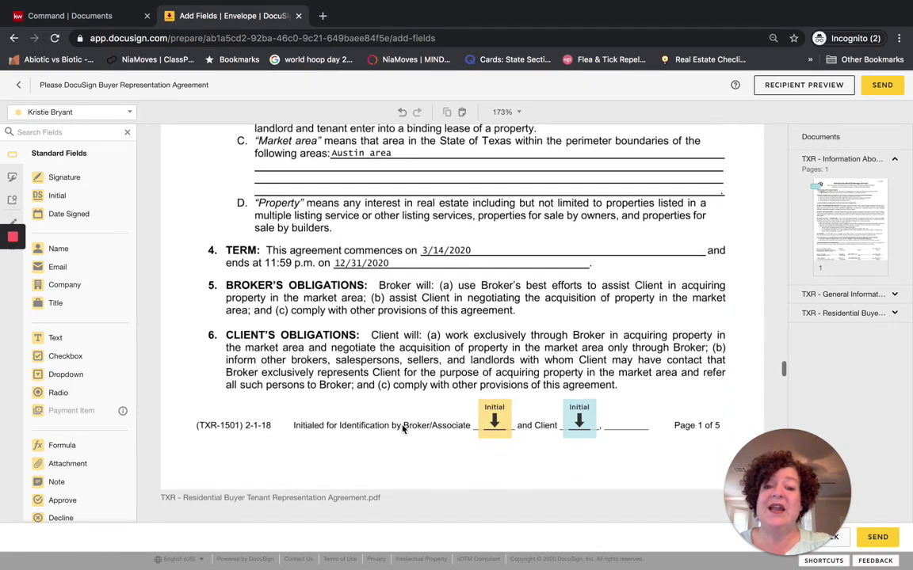
scroll(402, 430, down, 4)
scroll(403, 429, down, 4)
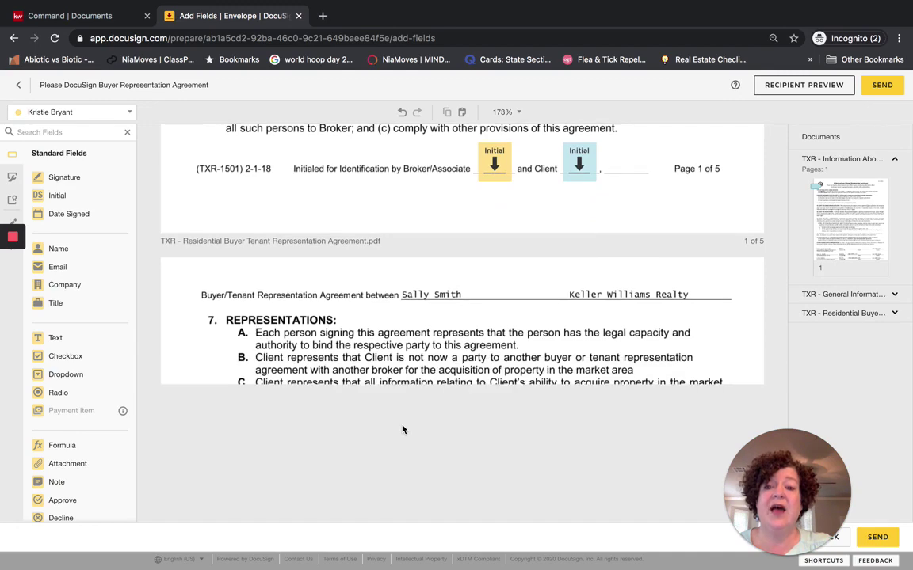
scroll(402, 429, down, 3)
scroll(402, 430, down, 3)
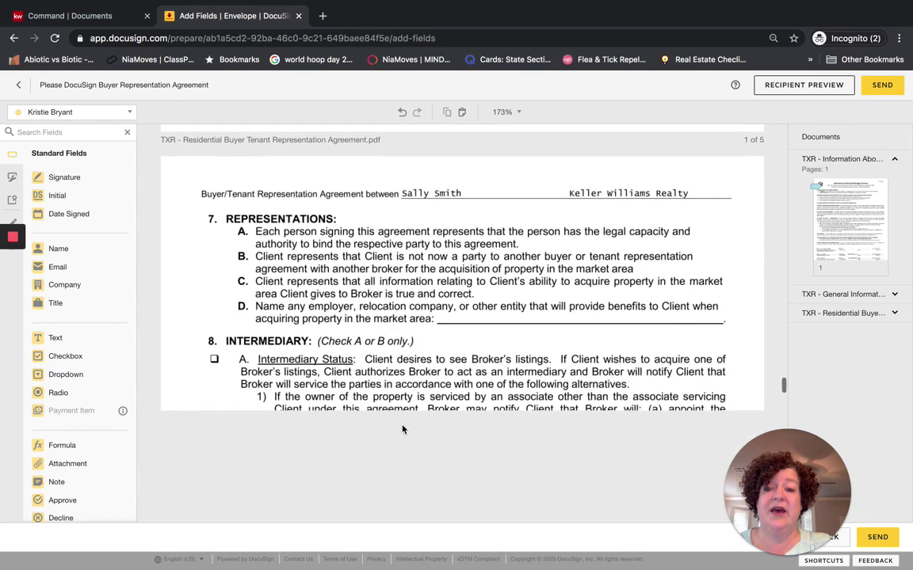
drag(38, 356, 210, 325)
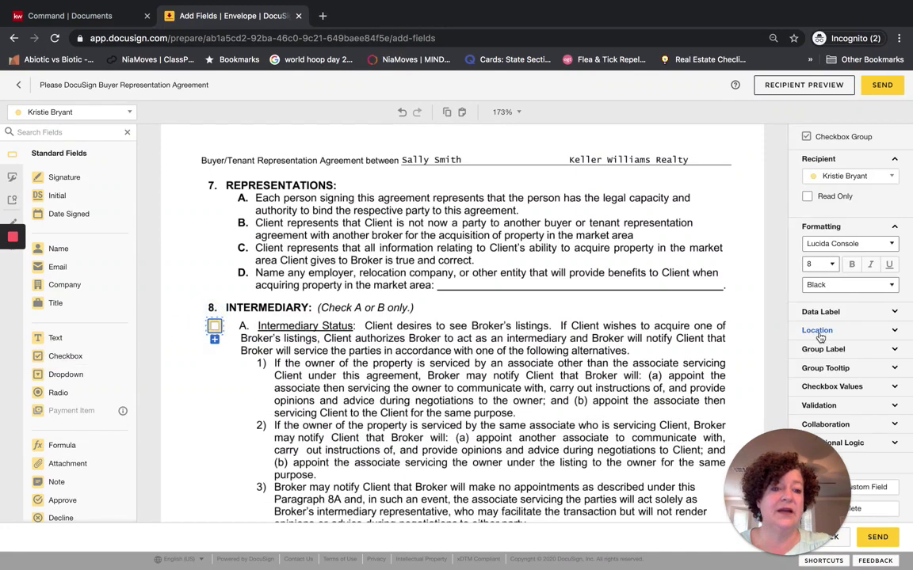
click(831, 387)
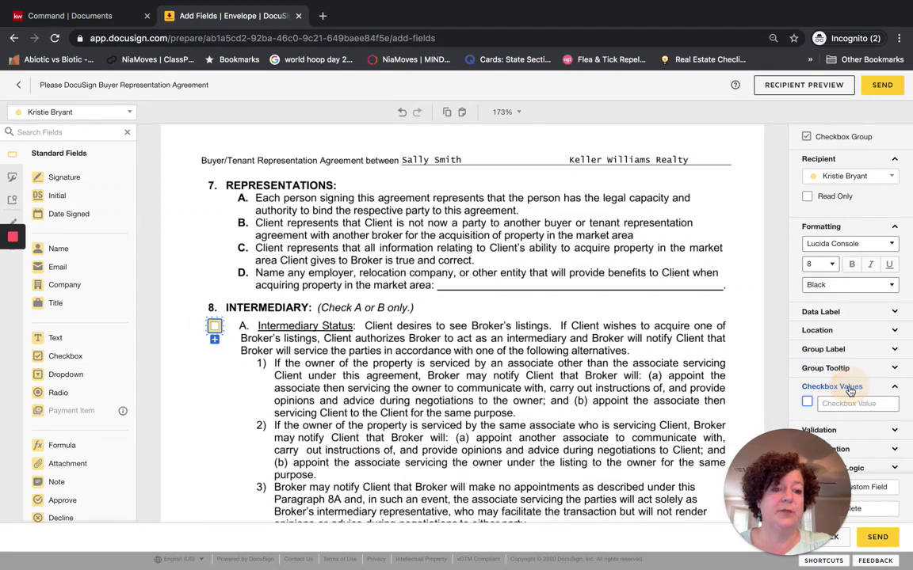
click(806, 402)
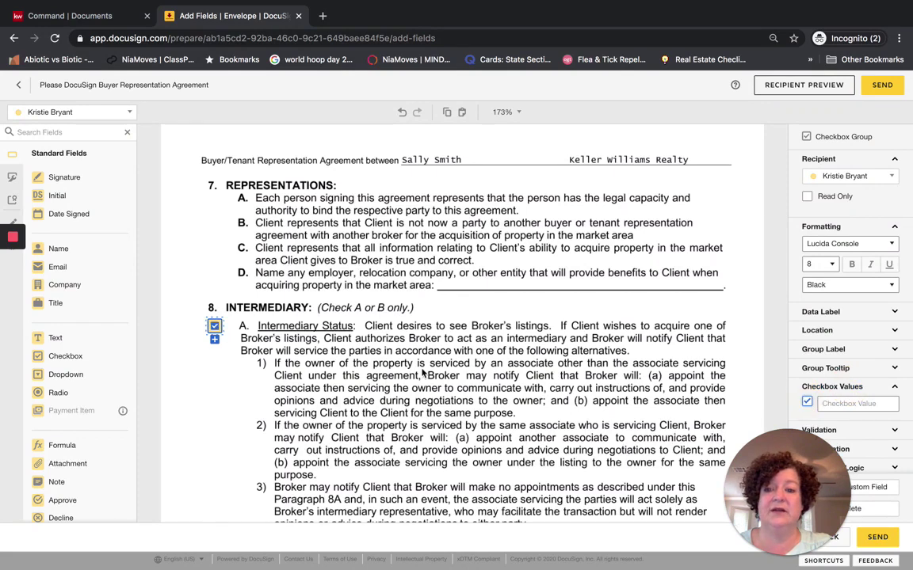
scroll(422, 372, down, 5)
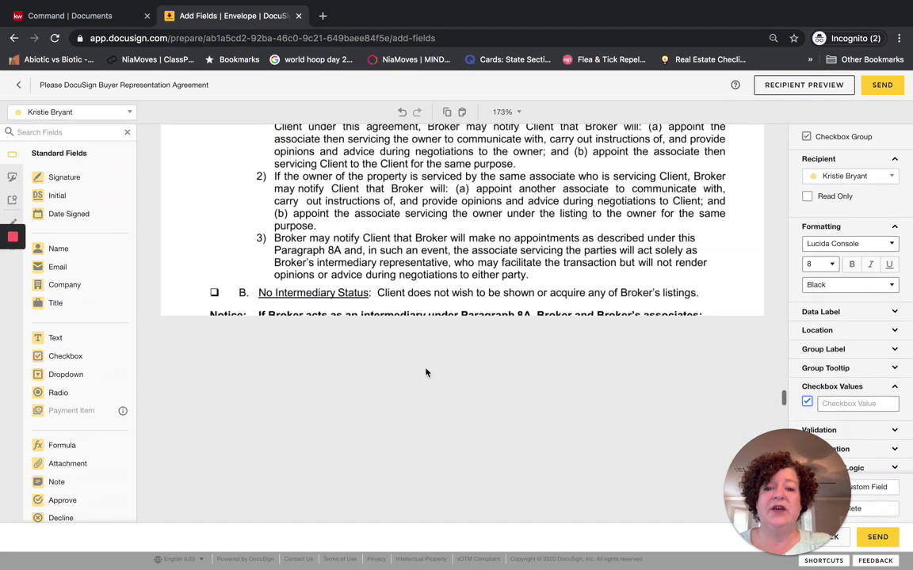
On page 5, align both Sign and Date Signed tags and add a pre-checked authorized-agent checkbox
scroll(518, 302, down, 5)
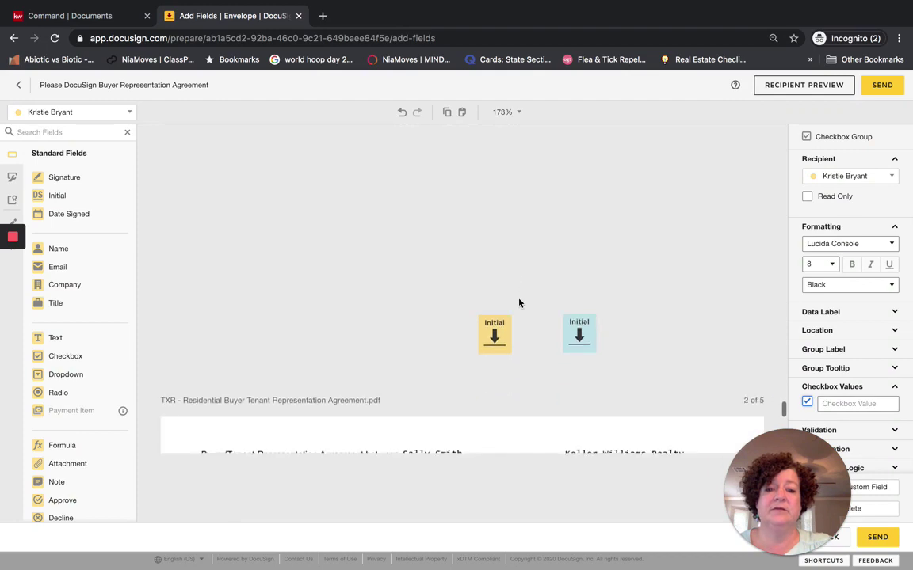
scroll(519, 303, down, 2)
scroll(519, 302, down, 8)
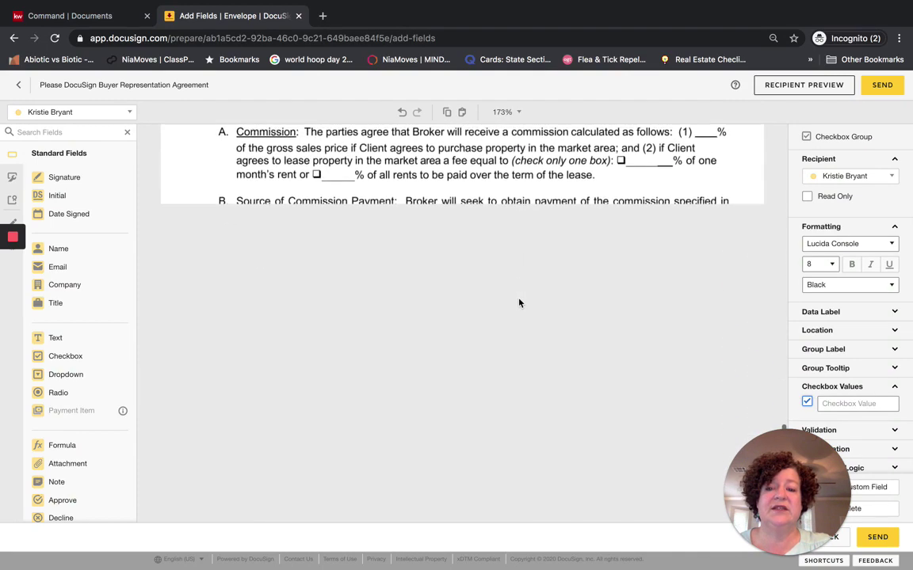
scroll(519, 303, down, 10)
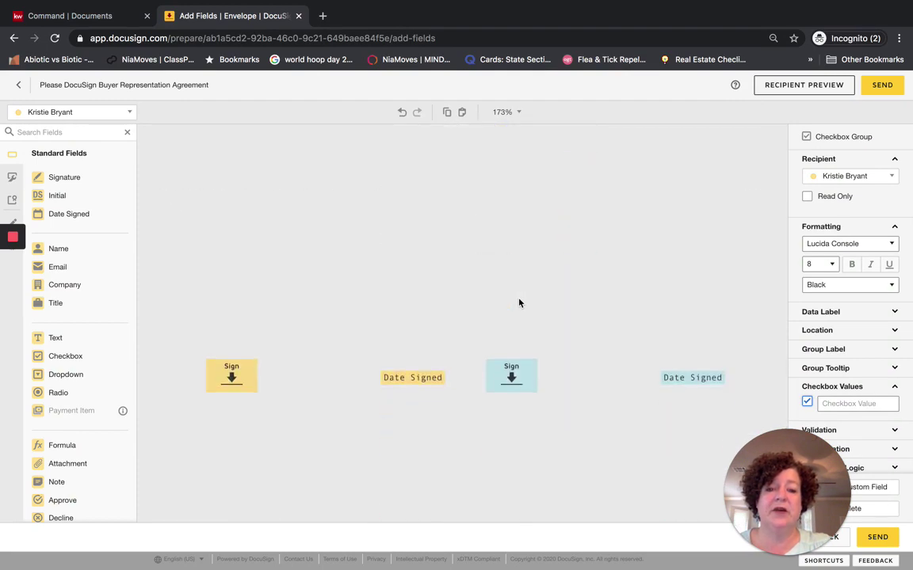
scroll(519, 303, down, 3)
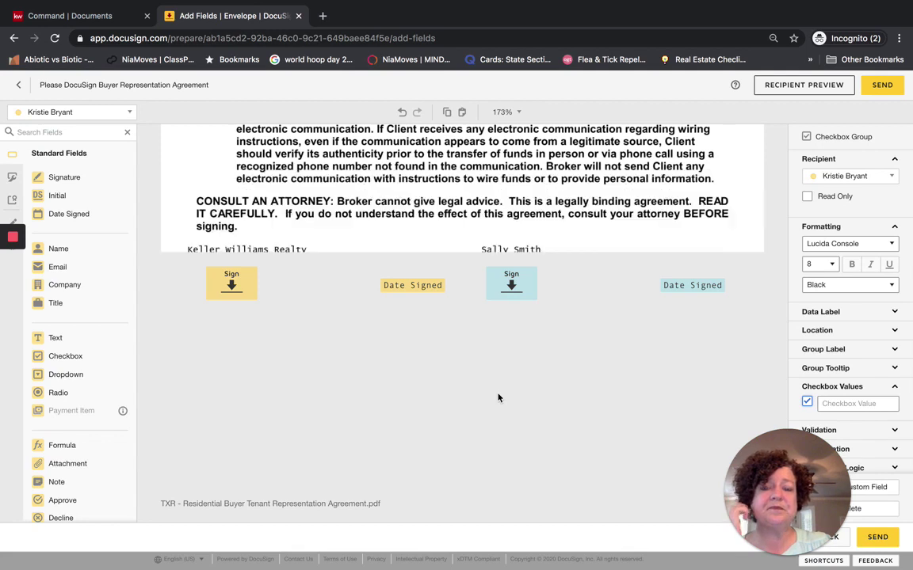
drag(400, 284, 340, 284)
drag(681, 285, 616, 284)
mouse_move(510, 281)
mouse_down()
mouse_move(497, 273)
mouse_move(505, 283)
mouse_up()
drag(244, 278, 228, 282)
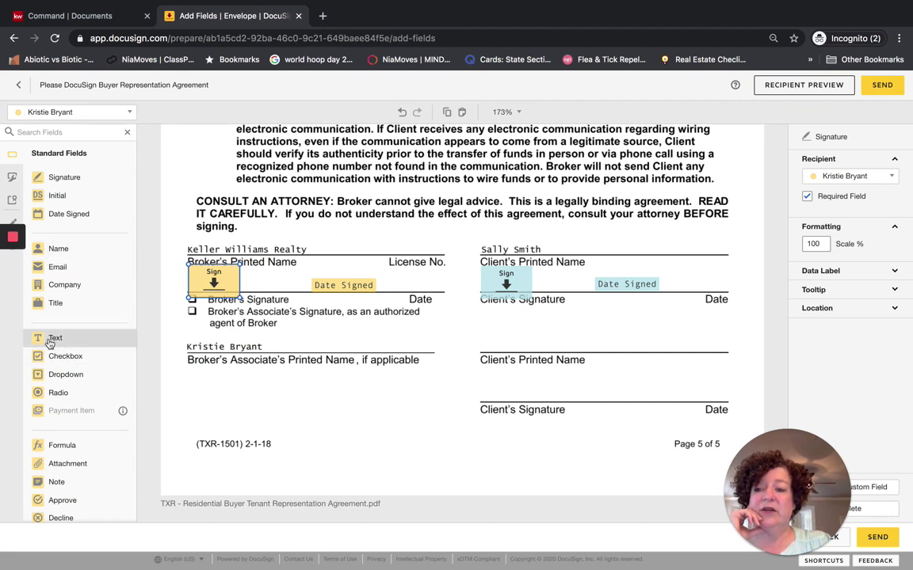
mouse_move(48, 357)
mouse_down()
mouse_move(170, 305)
mouse_move(191, 311)
mouse_up()
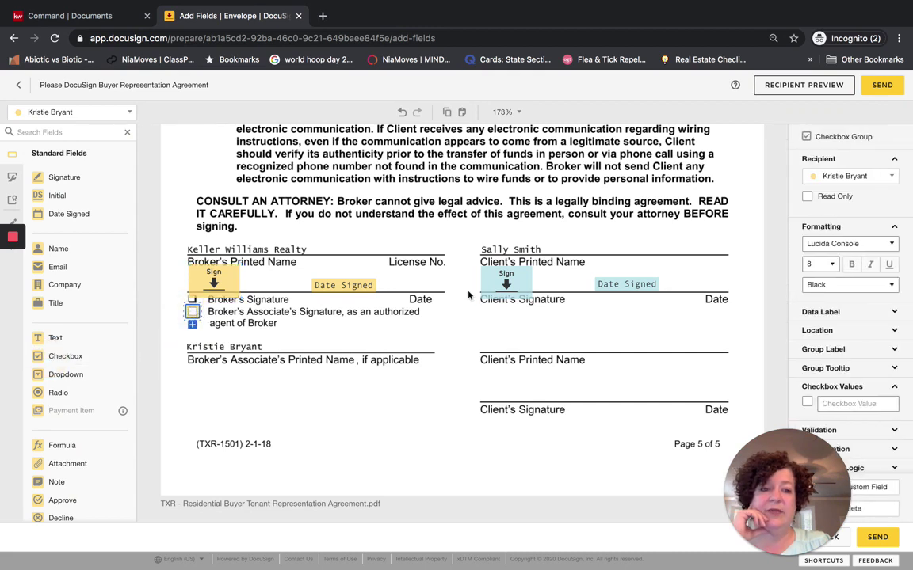
click(807, 402)
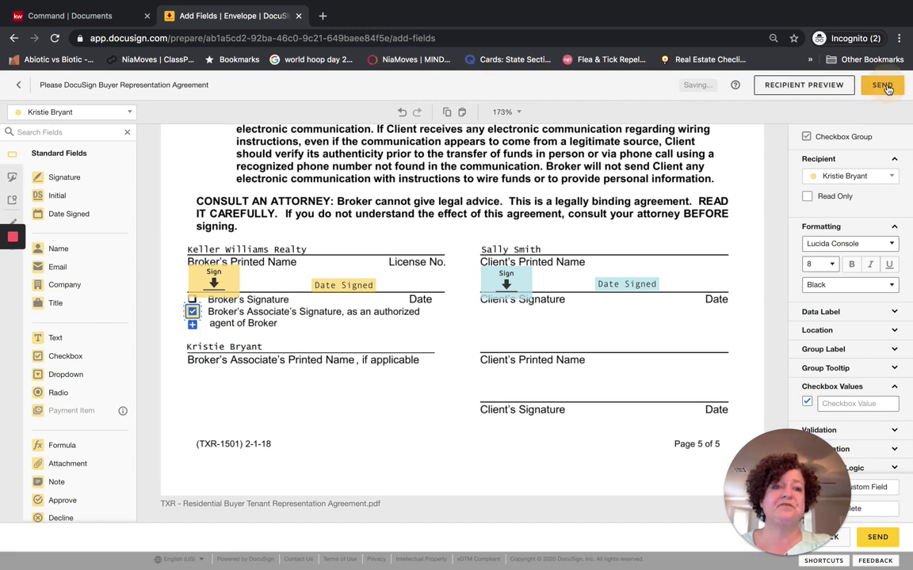
Send the buyer representation envelope and choose Sign Now to sign it immediately as the agent
click(885, 86)
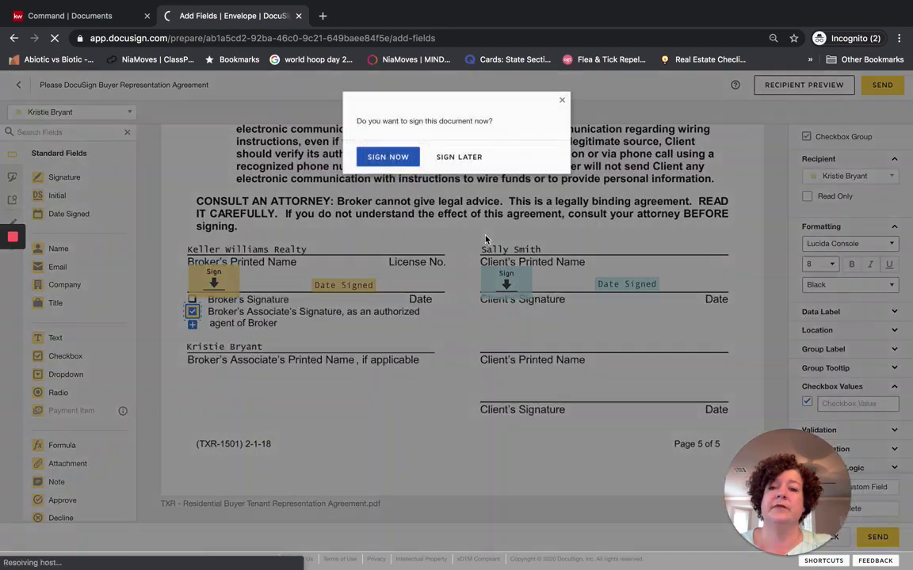
click(404, 167)
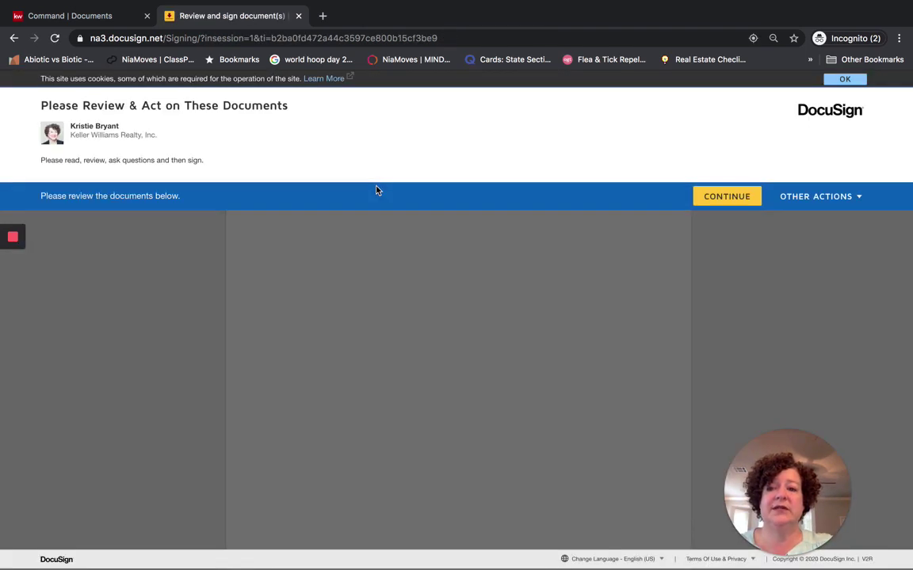
As the agent, initial pages 1–4, sign the last page, and finish signing
click(726, 198)
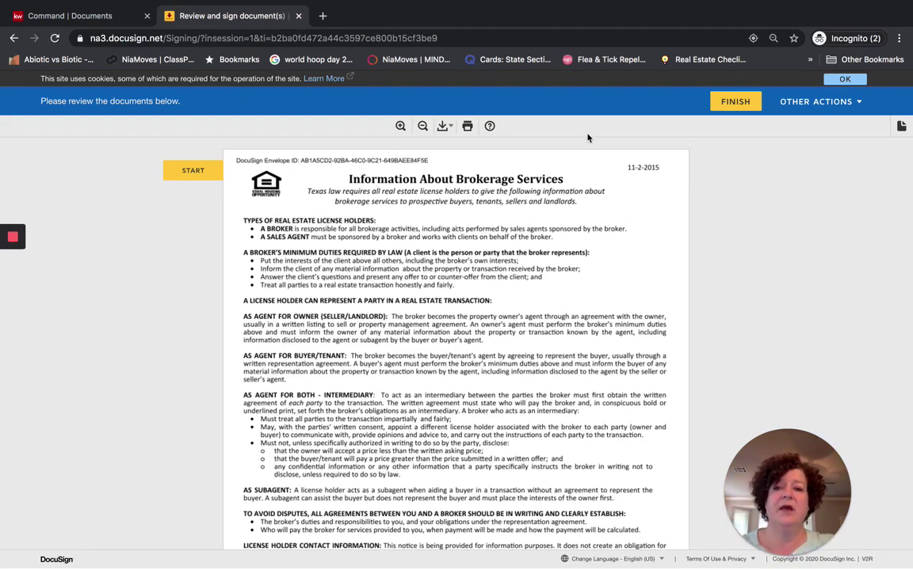
click(195, 170)
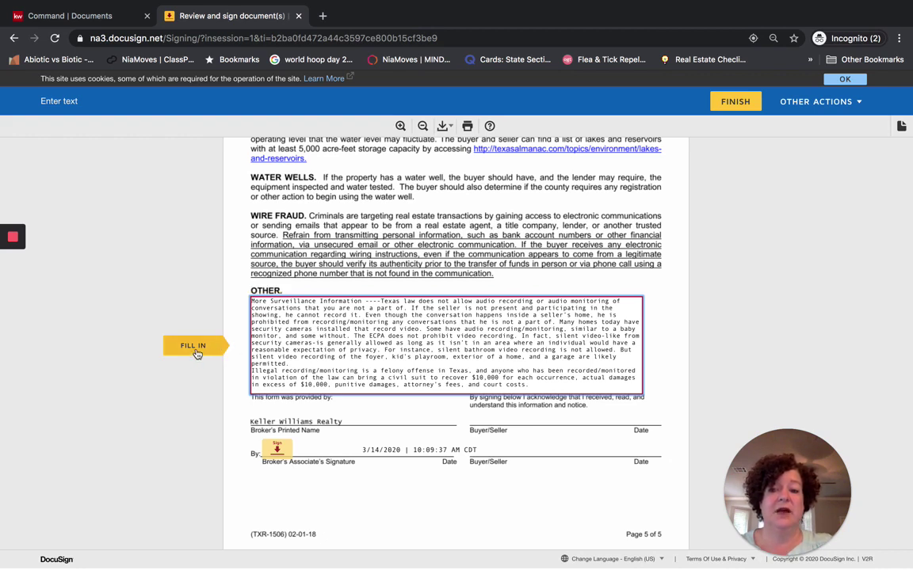
click(276, 451)
click(483, 340)
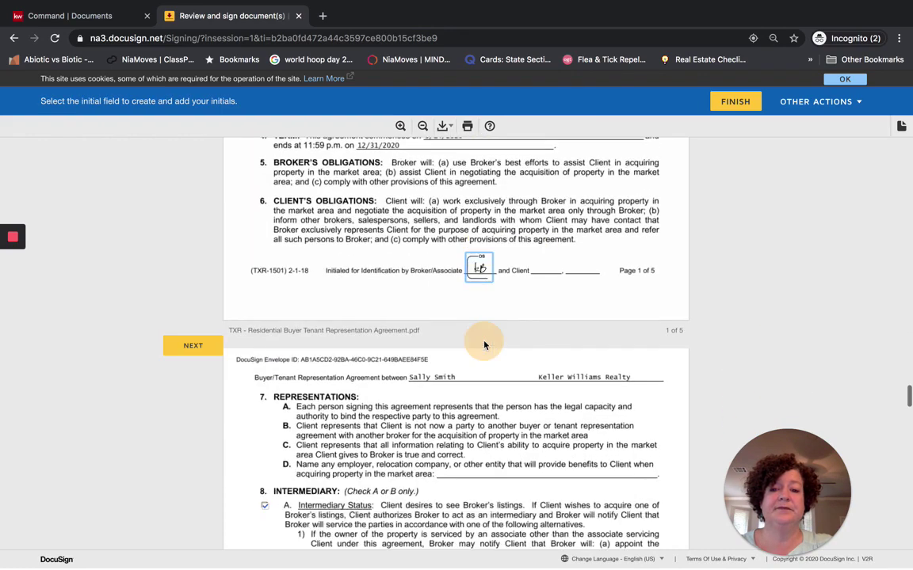
click(484, 344)
click(484, 345)
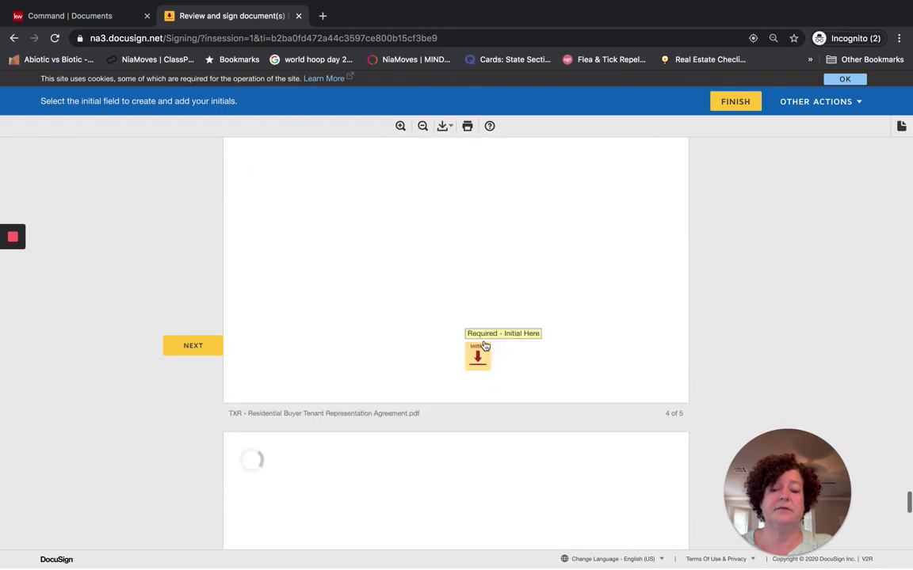
click(482, 342)
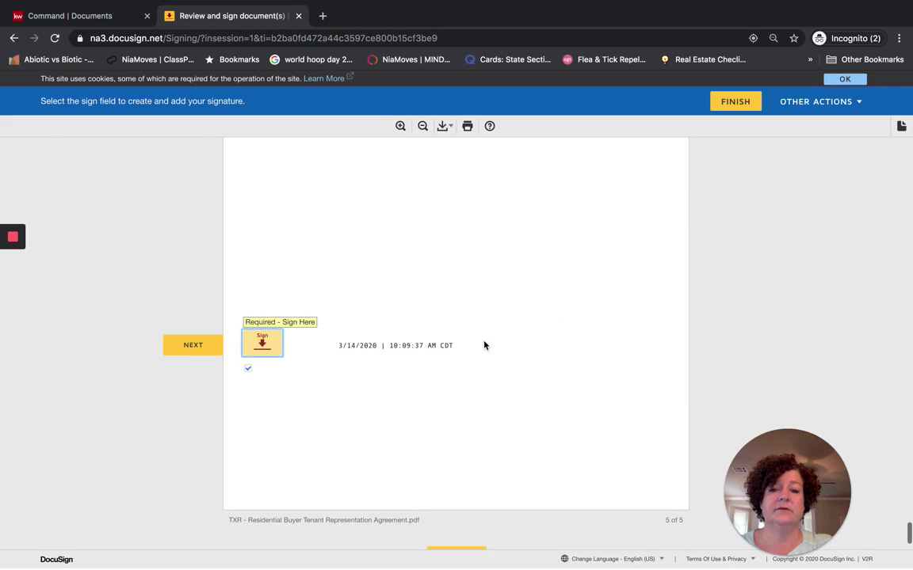
click(263, 347)
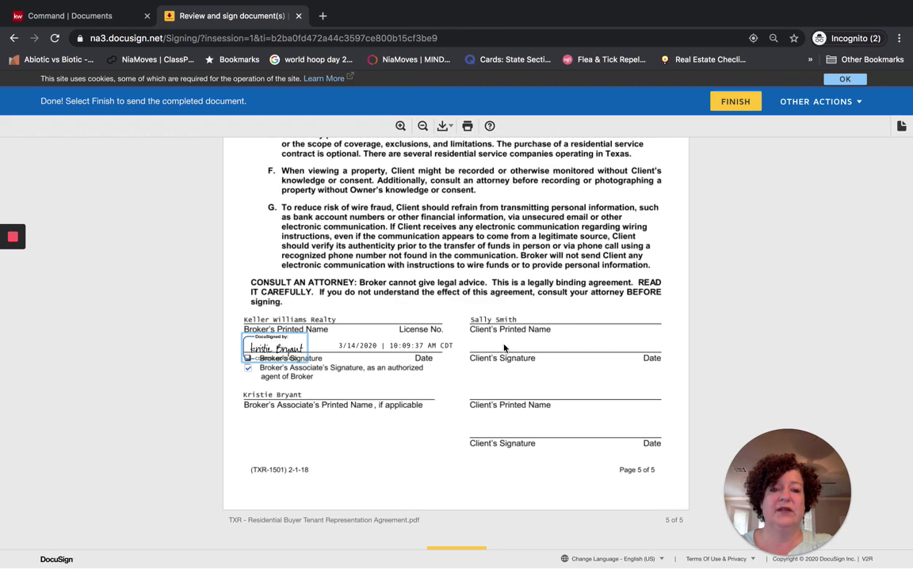
click(735, 101)
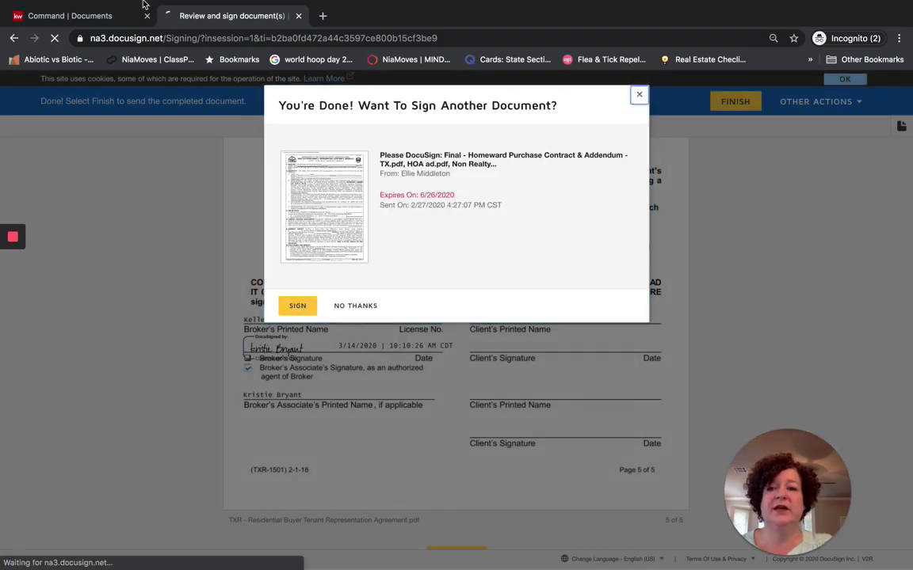
Switch to the browser window showing the client's Gmail inbox
key(ctrl+Up)
click(590, 50)
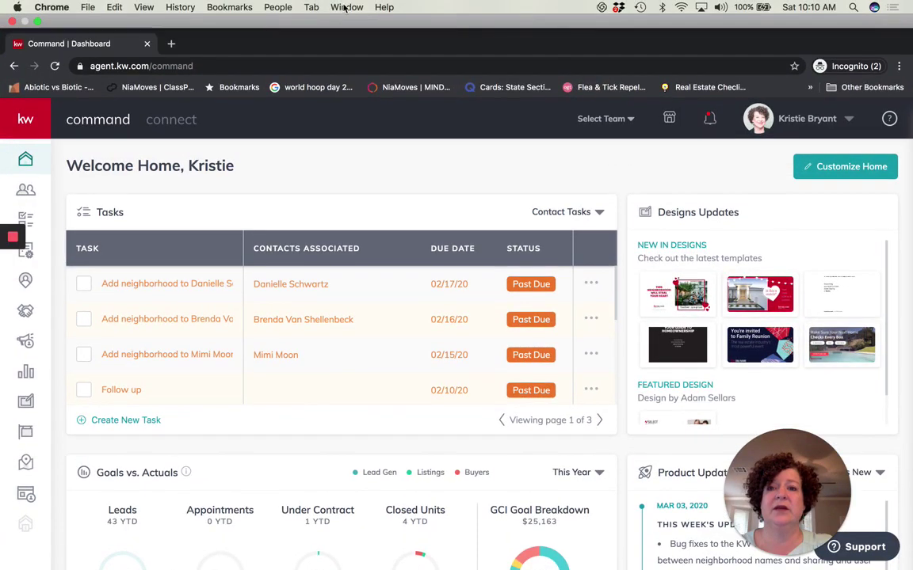
click(346, 7)
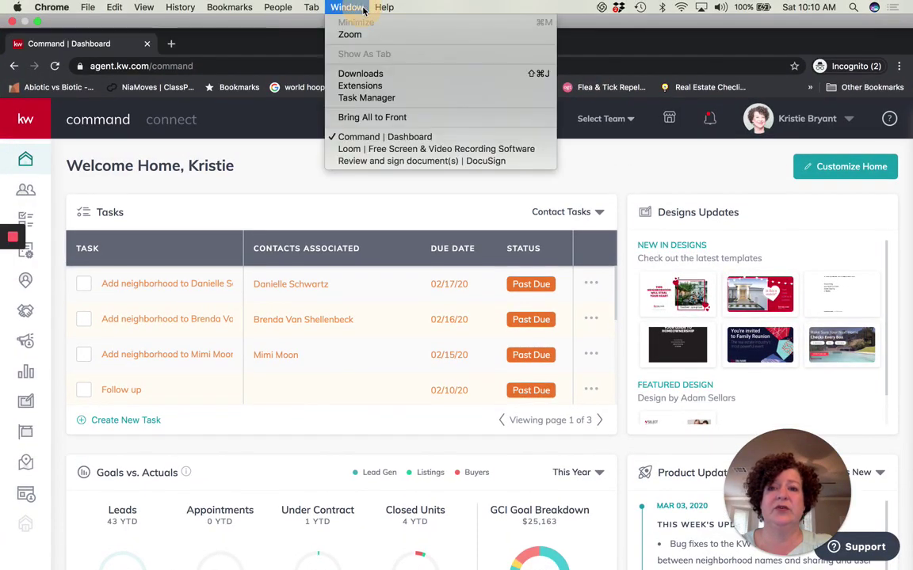
click(380, 149)
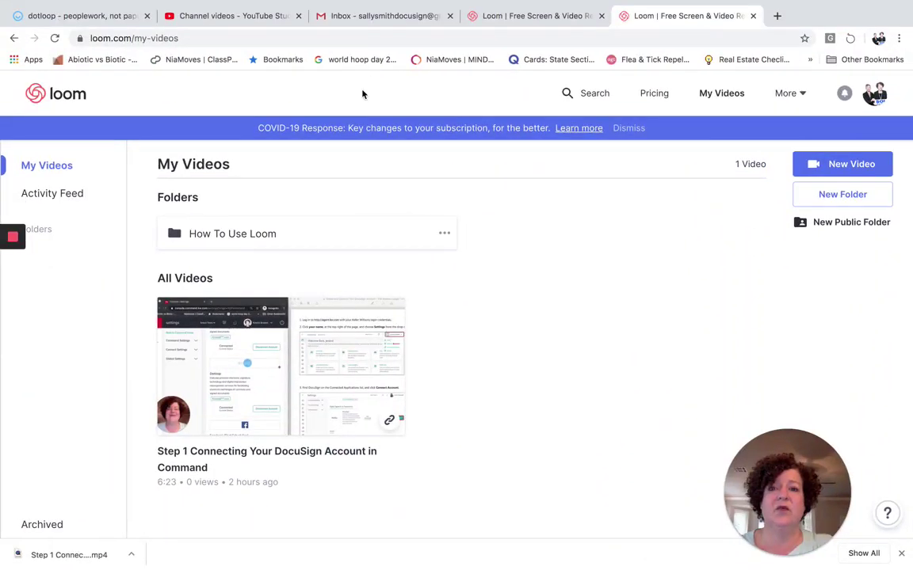
click(362, 17)
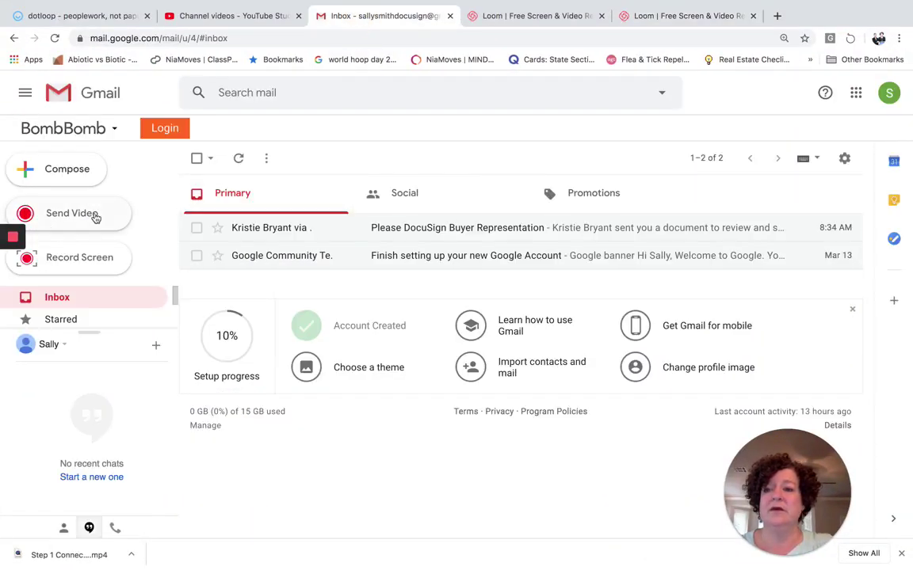
Refresh the inbox, open the Please DocuSign Buyer Representation Agreement email, and launch Review Documents
click(61, 298)
click(434, 228)
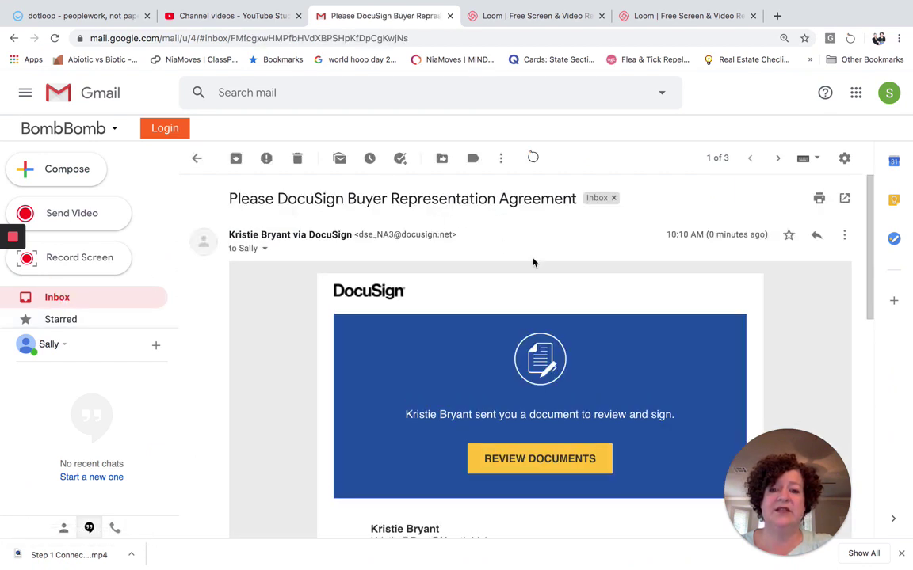
scroll(532, 262, down, 1)
scroll(533, 262, up, 1)
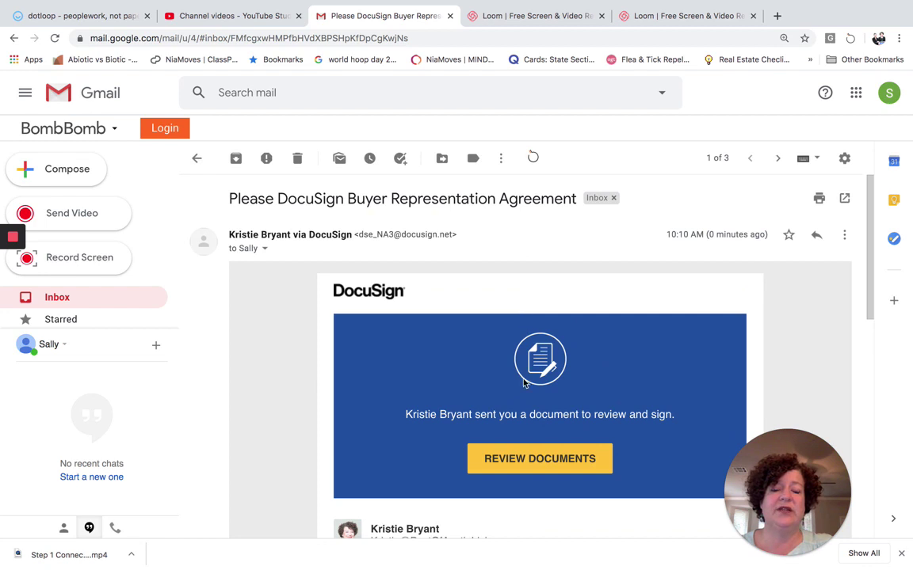
click(514, 466)
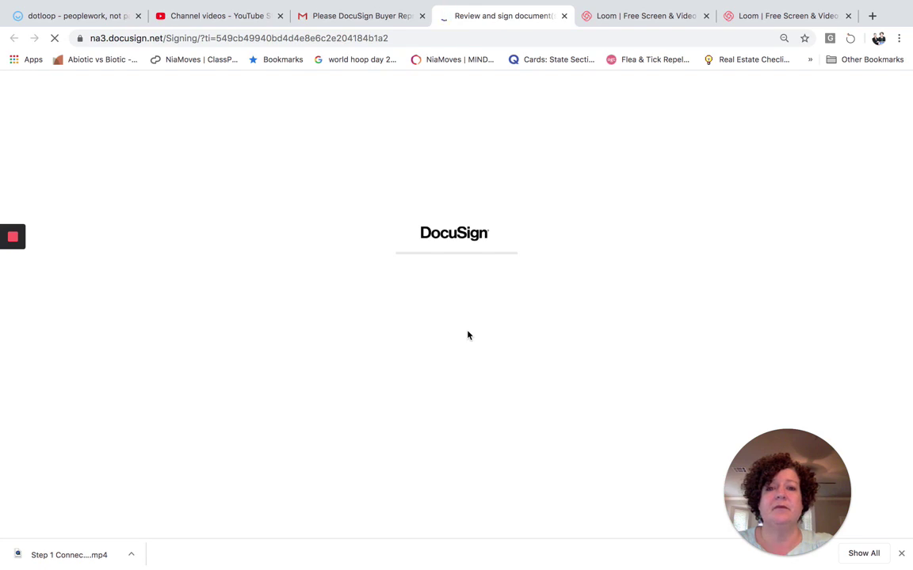
click(365, 15)
On the signing page, agree to electronic records and signatures and start the client's signing
scroll(452, 378, down, 3)
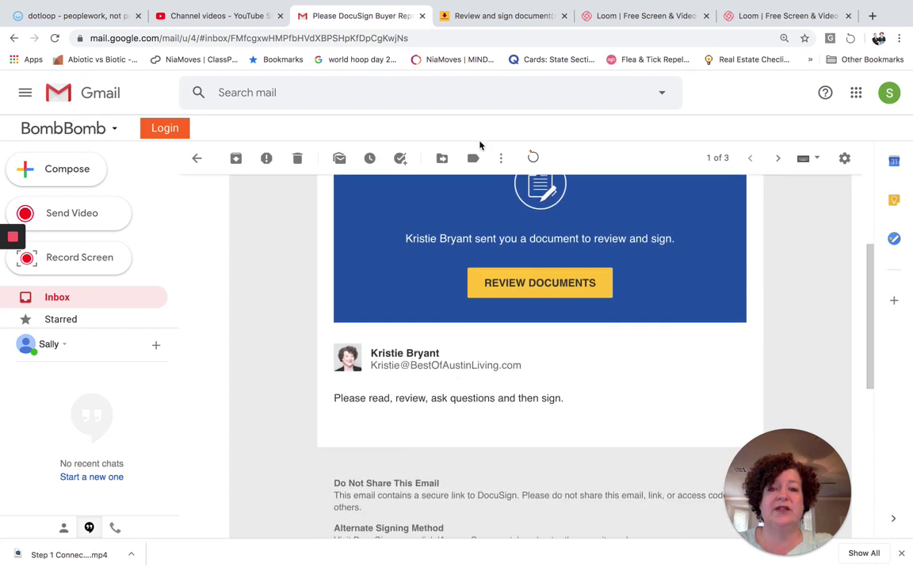
click(442, 18)
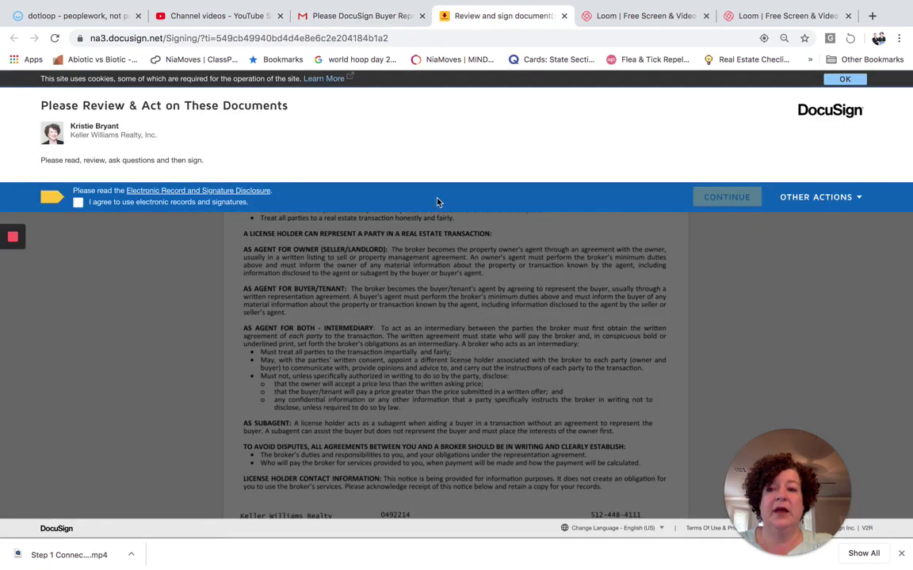
click(77, 202)
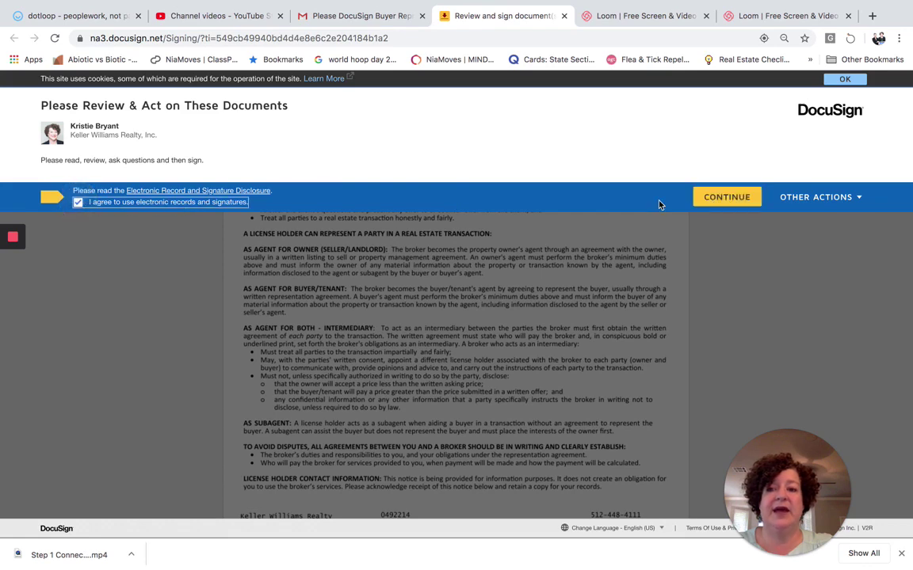
click(726, 198)
click(205, 172)
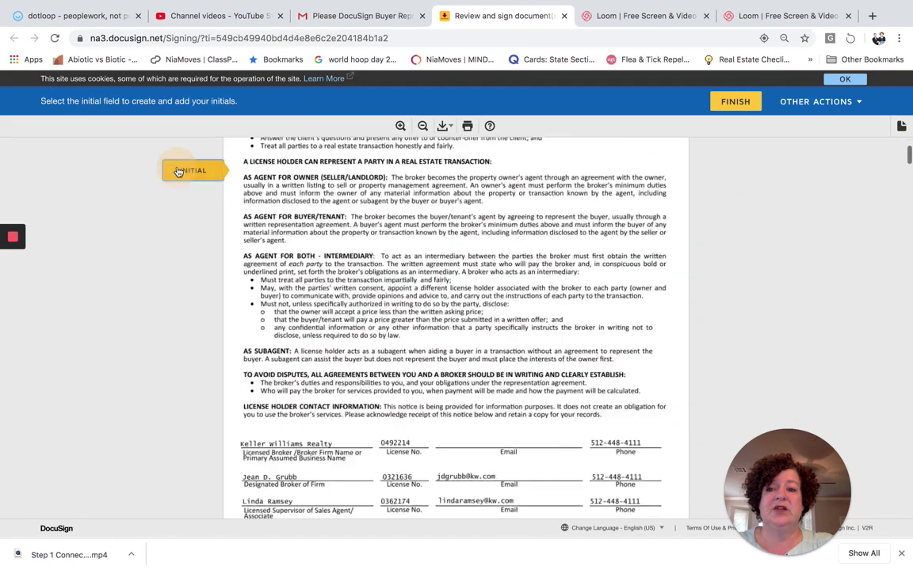
Adopt the client's initials, fill every Initial and Sign Here field, finish, and decline an account
click(331, 327)
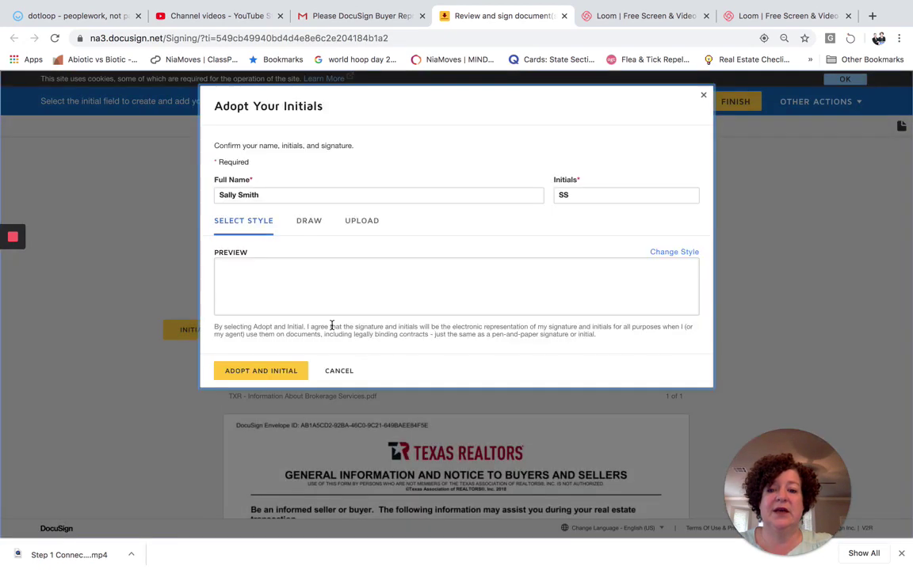
click(261, 371)
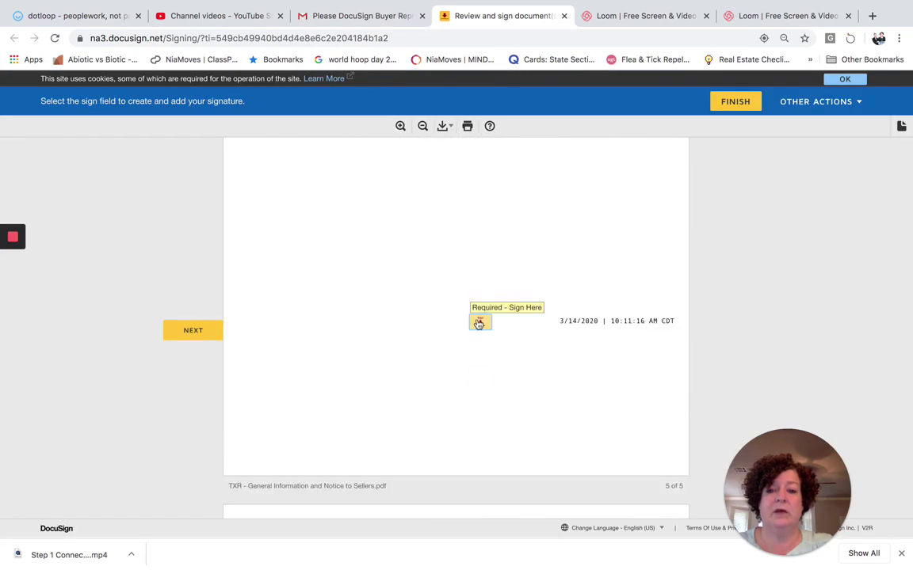
click(479, 321)
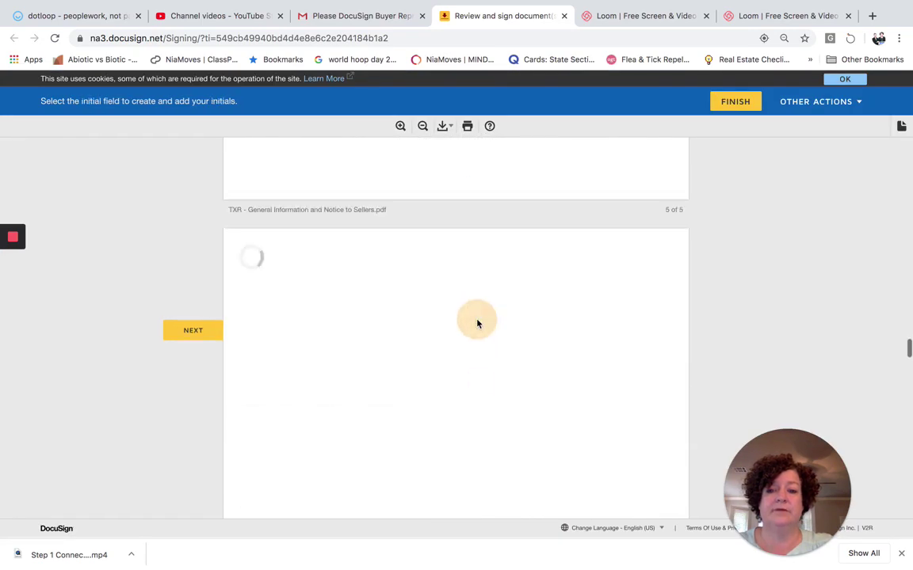
click(545, 332)
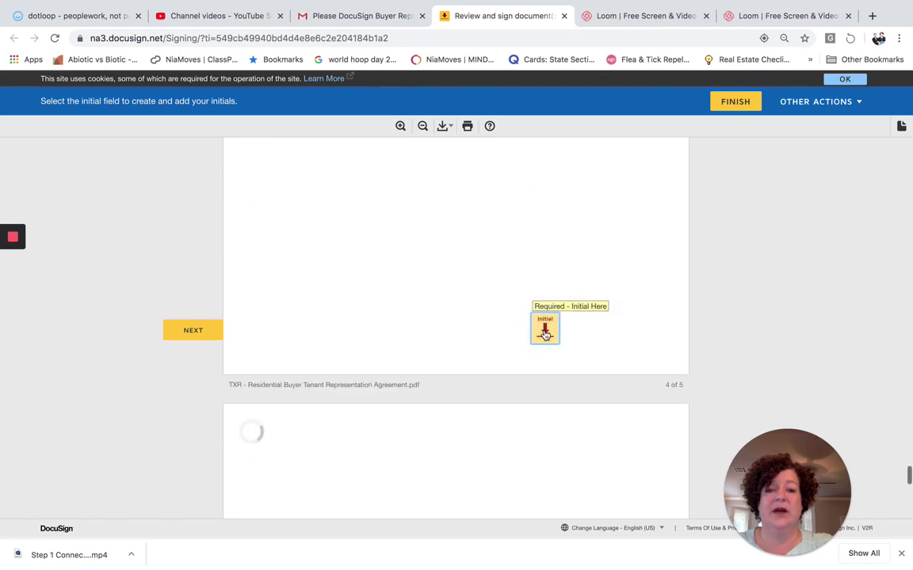
click(545, 333)
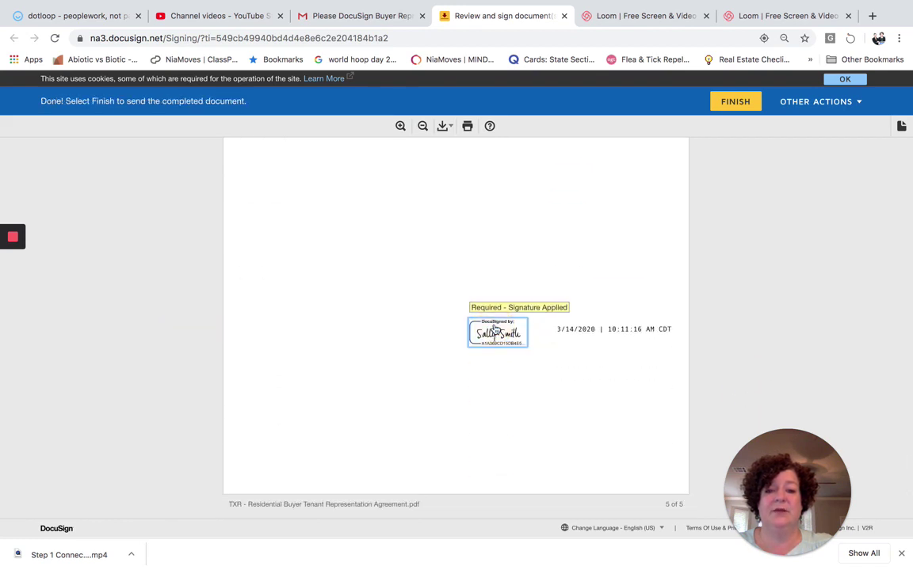
click(737, 104)
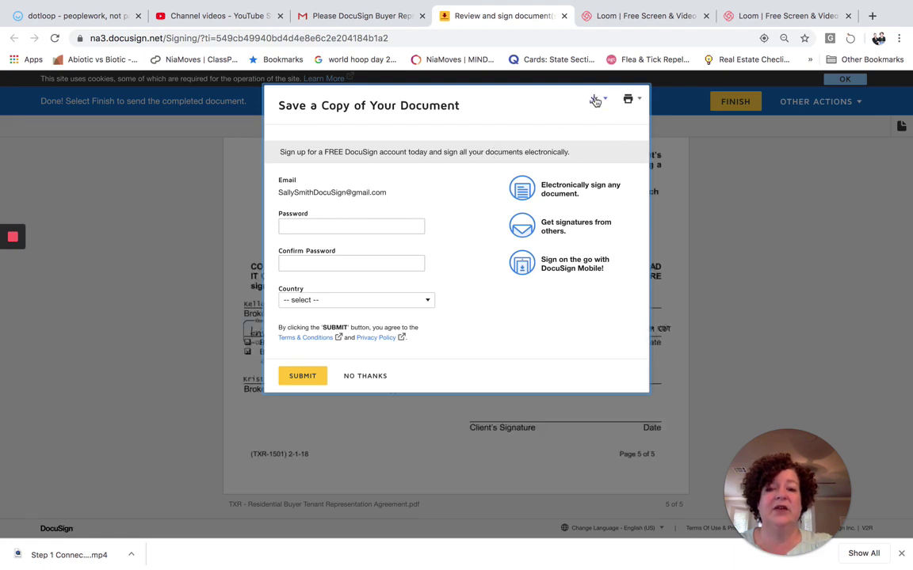
click(361, 377)
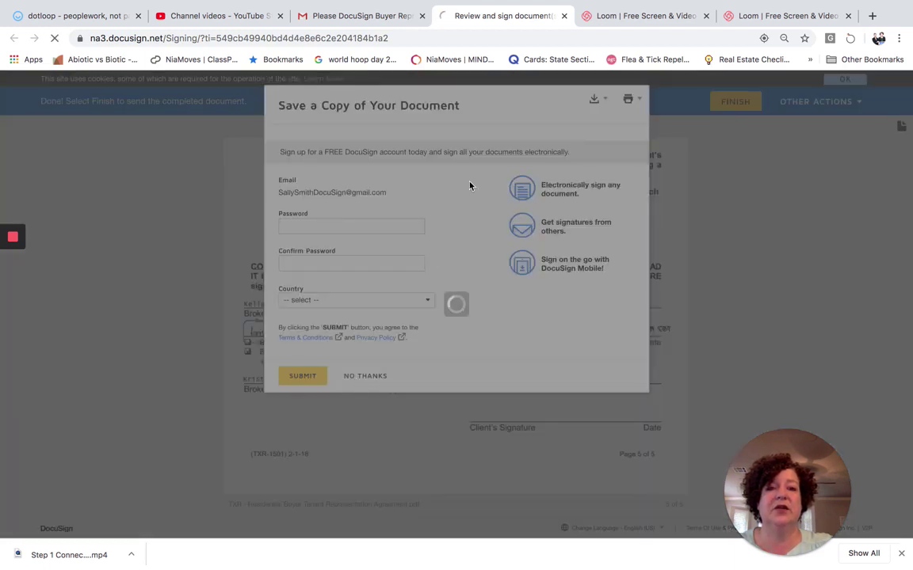
Return to the agent's DocuSign window and close the completed document
key(ctrl+Up)
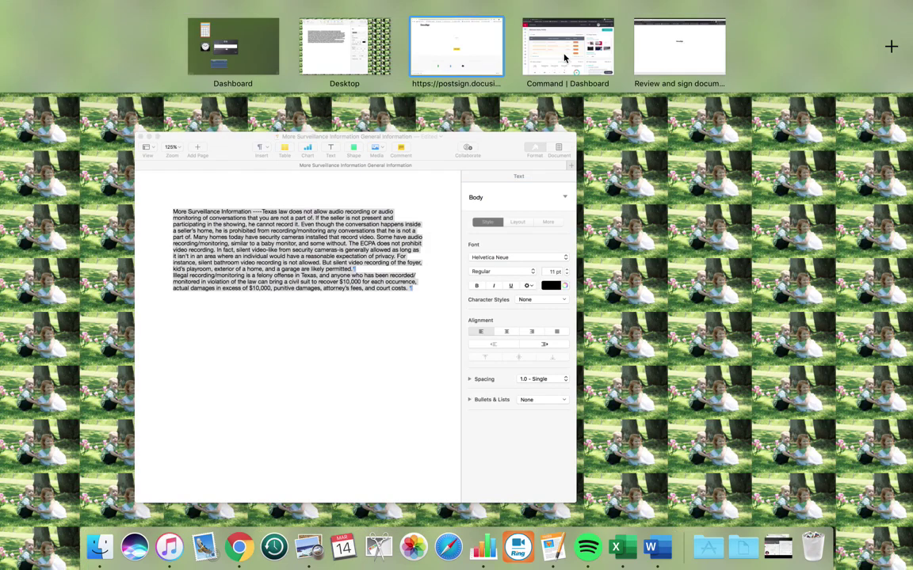
click(564, 57)
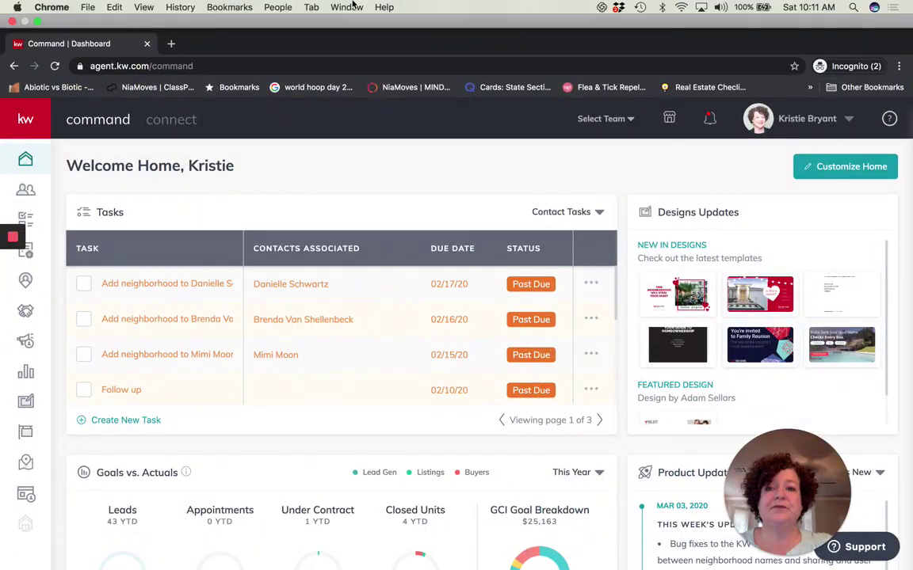
click(346, 7)
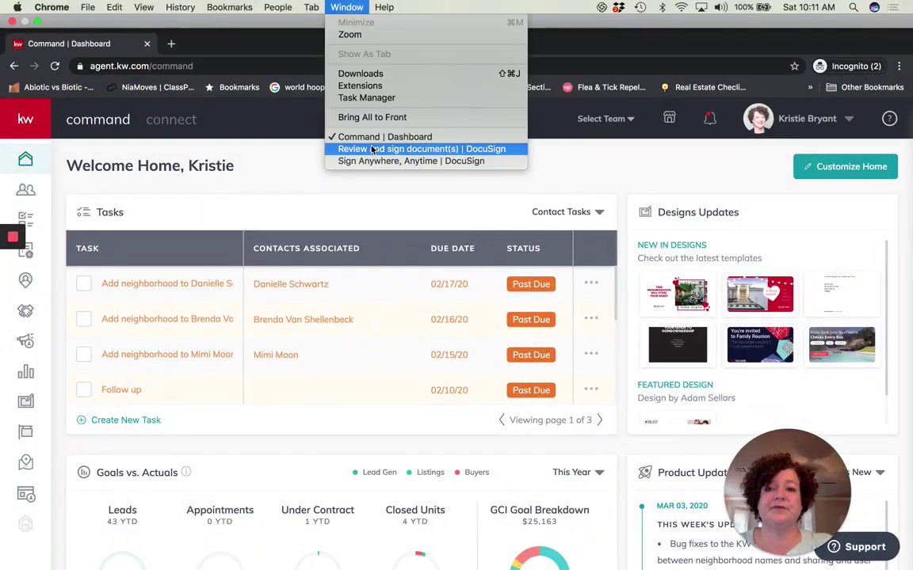
click(369, 149)
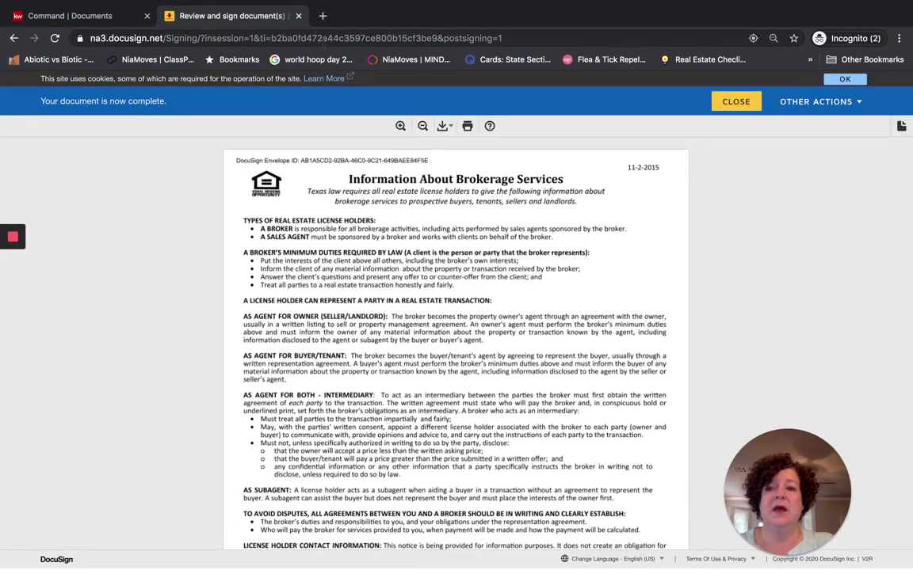
click(736, 103)
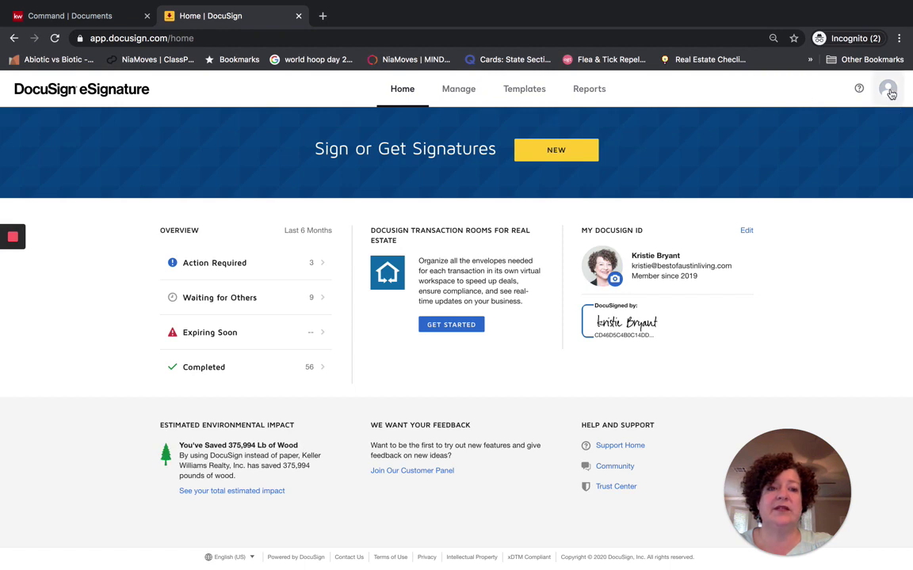
Switch the agent's account to DocuSign Rooms from the avatar menu
click(888, 91)
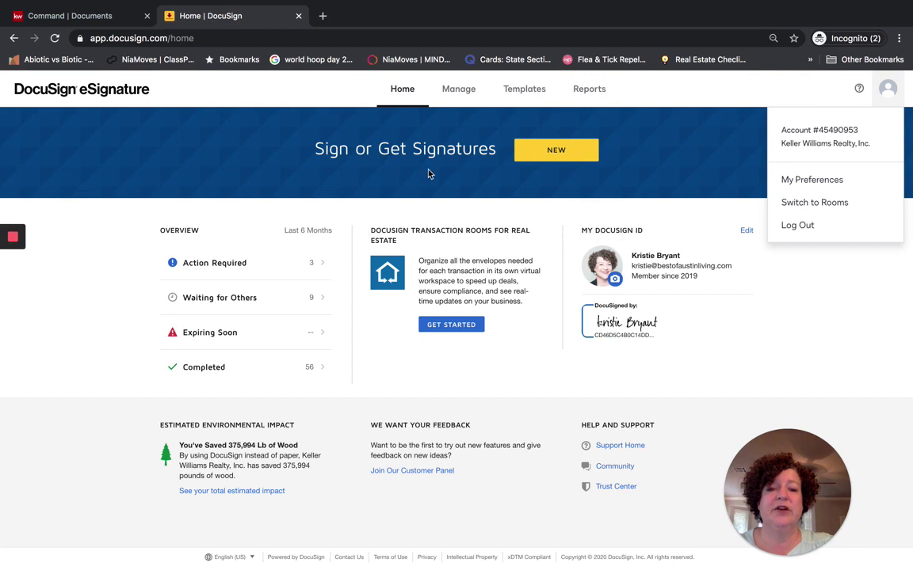
click(885, 91)
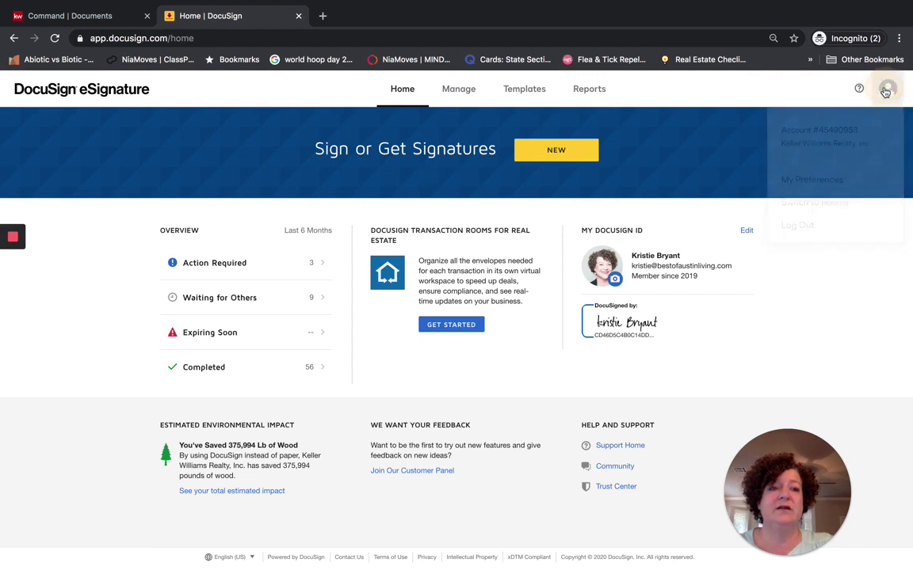
click(886, 90)
click(811, 203)
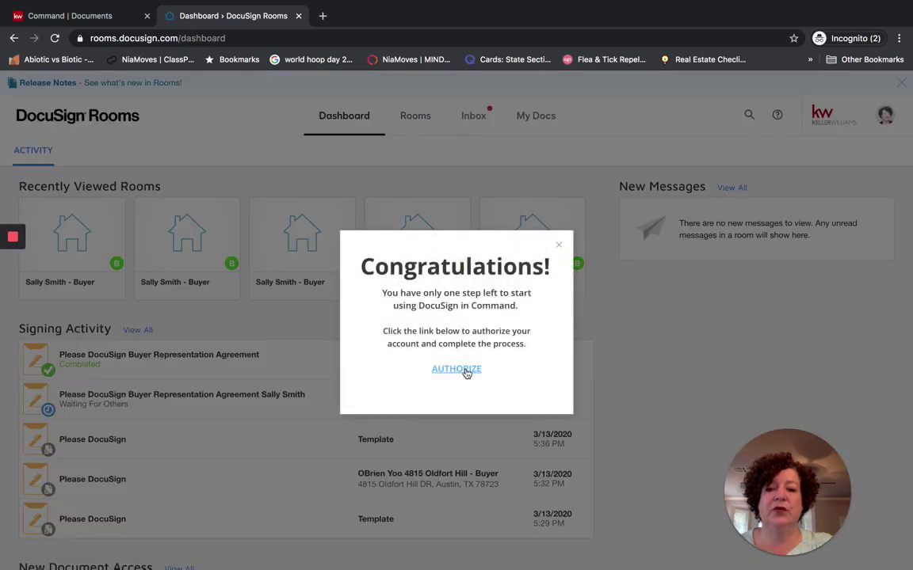
Authorize DocuSign for Command, then return to the Rooms tab and close the Congratulations notice
click(457, 369)
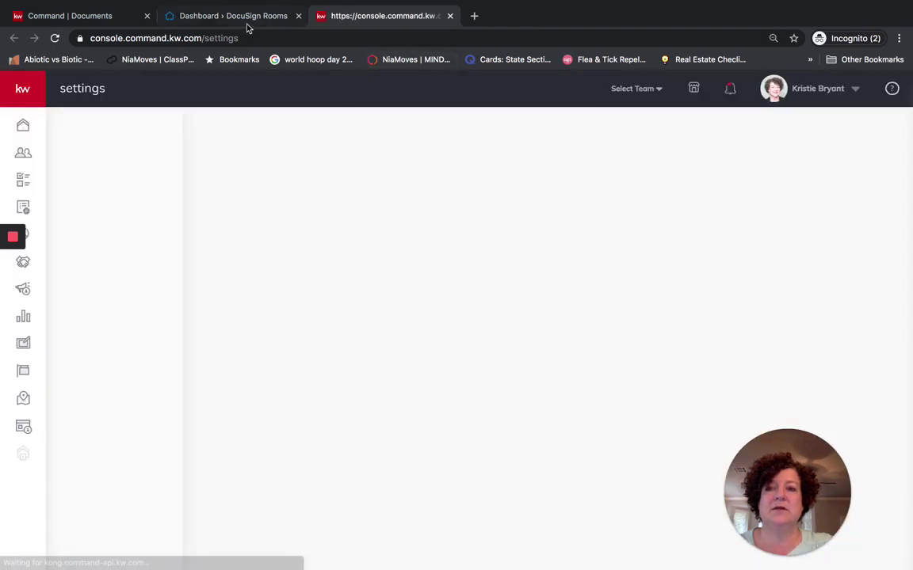
click(247, 18)
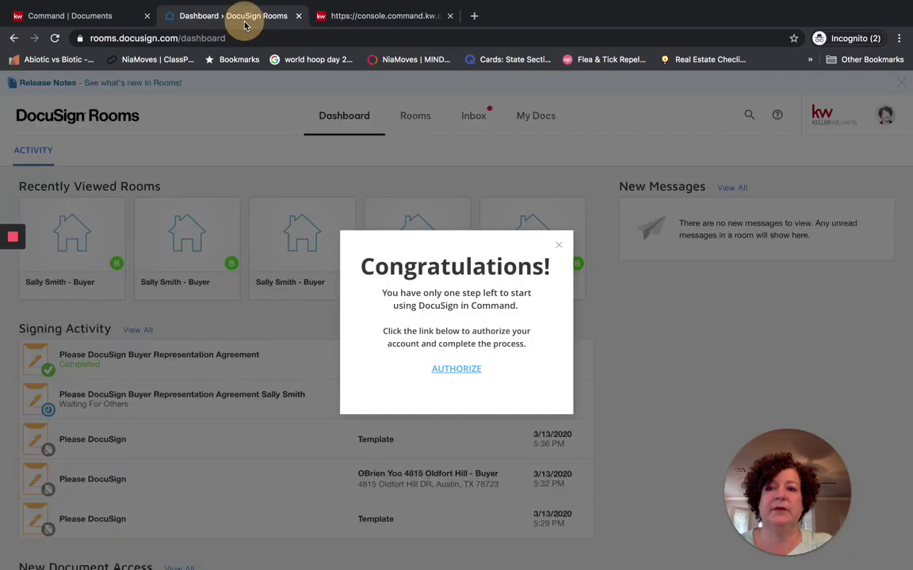
click(559, 247)
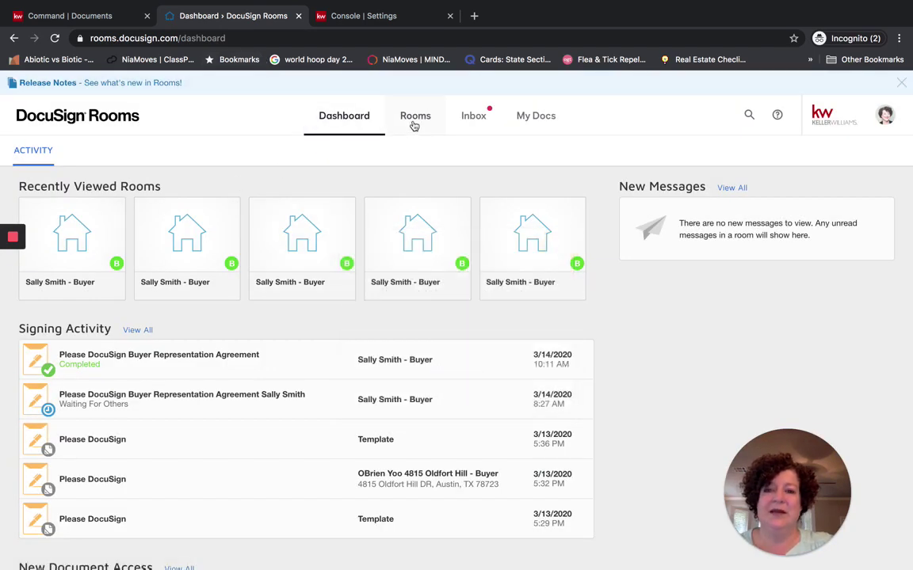
Show the client's buyer room documents as a list sorted by Added (Newest)
click(87, 251)
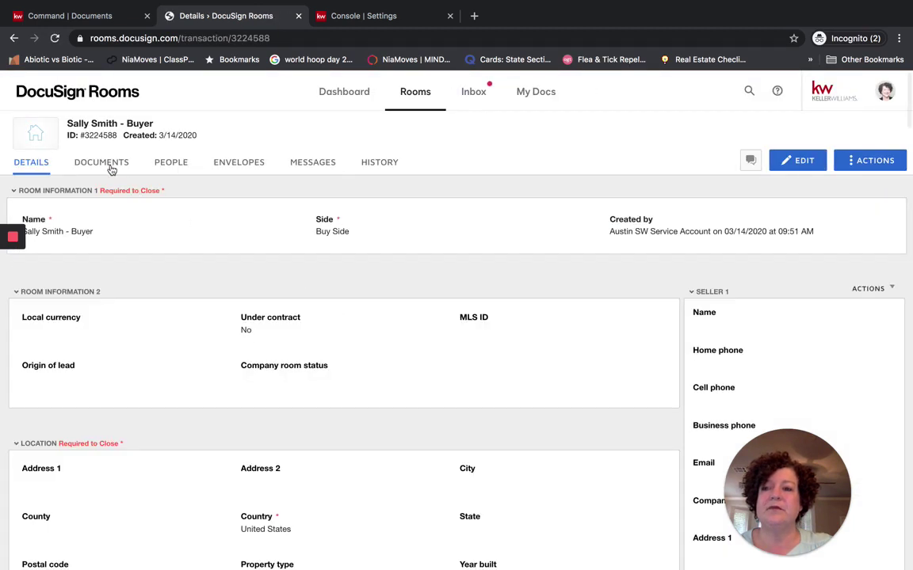
click(104, 163)
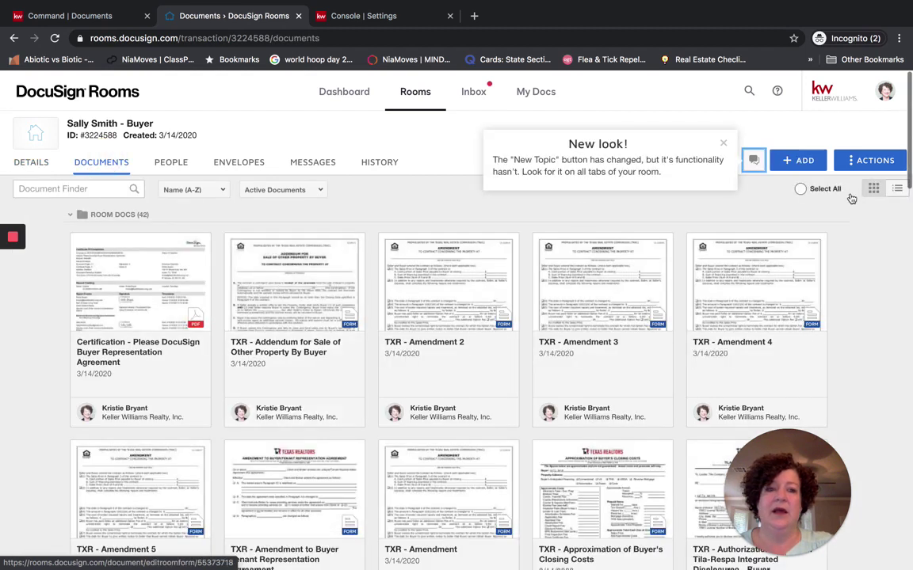
click(899, 191)
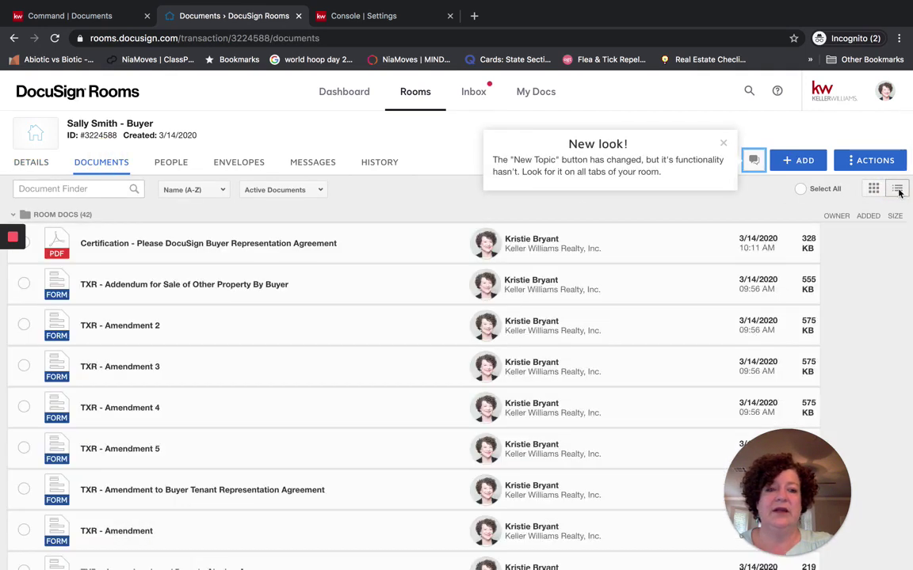
click(194, 190)
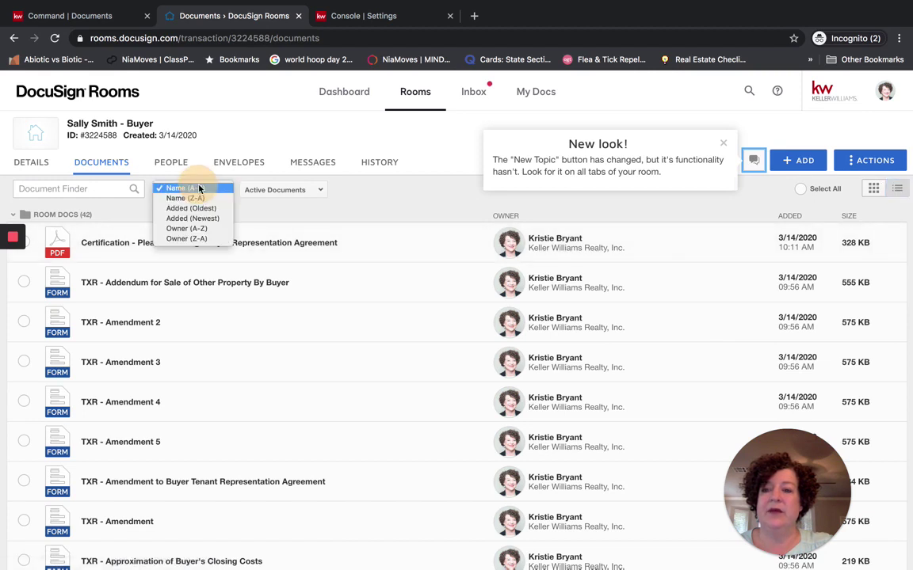
click(184, 215)
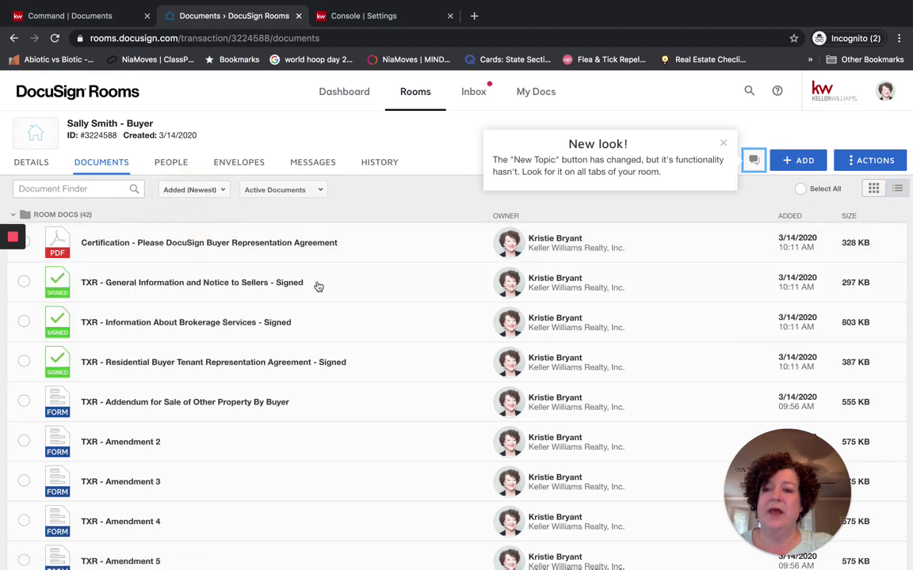